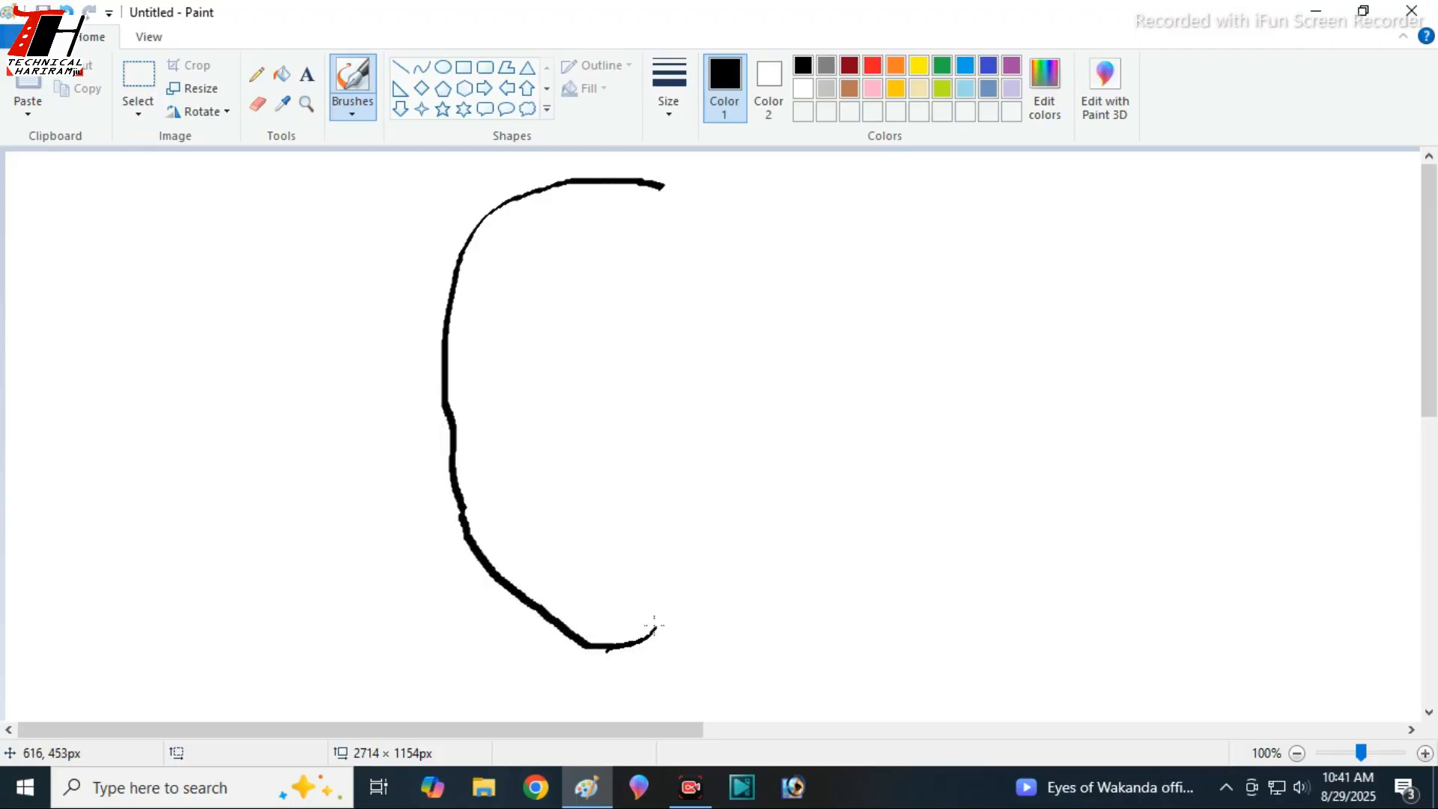
- Draw the trunk's curled tip, inner edge and the mouth line in black, then erase and reshape the inner corner below the head
mouse_move(679, 603)
mouse_down()
mouse_move(632, 594)
mouse_move(631, 608)
mouse_move(613, 589)
mouse_move(594, 615)
mouse_move(522, 536)
mouse_move(499, 429)
mouse_move(625, 411)
mouse_move(665, 389)
mouse_move(679, 344)
mouse_move(723, 326)
mouse_move(733, 366)
mouse_move(654, 403)
mouse_up()
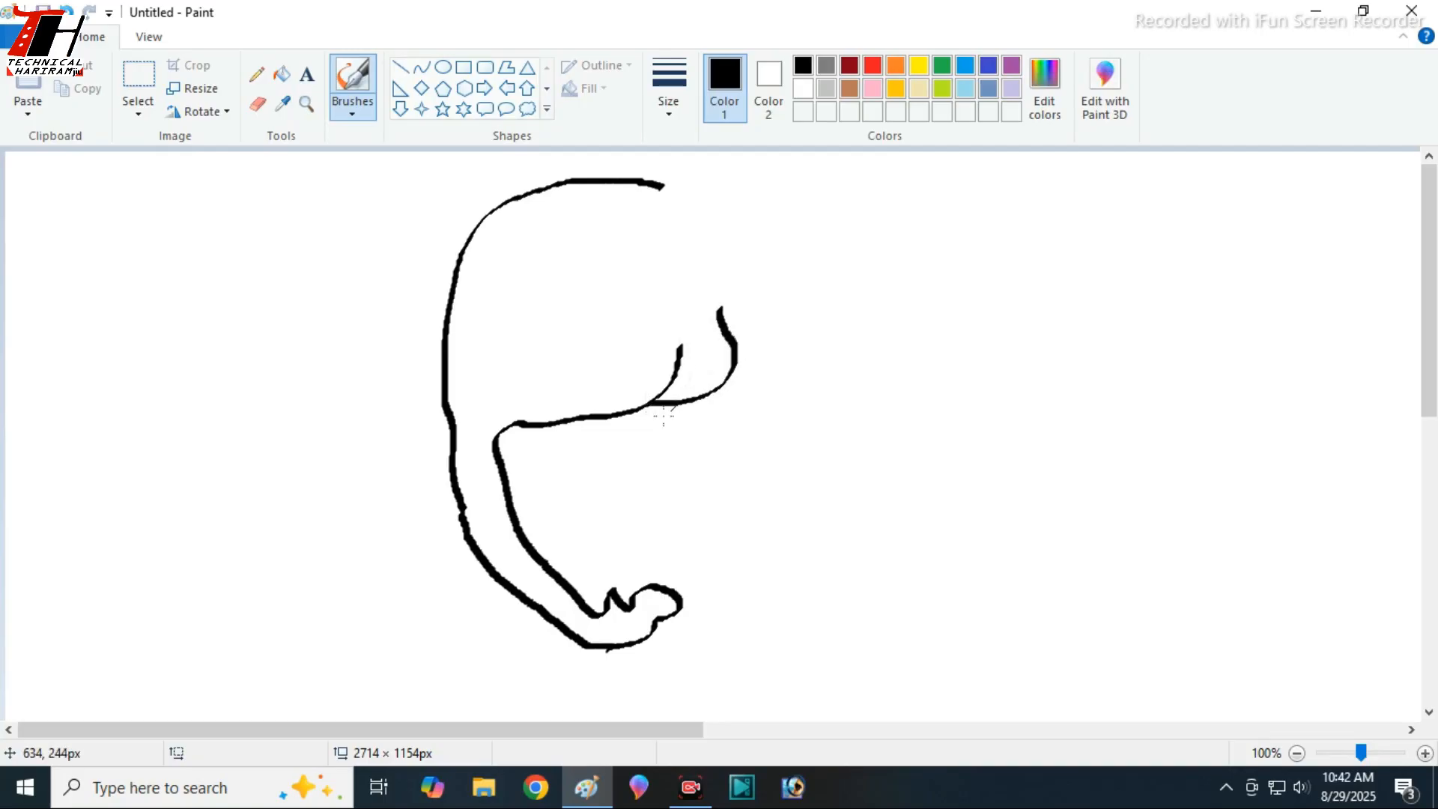
click(258, 104)
drag(497, 444, 501, 494)
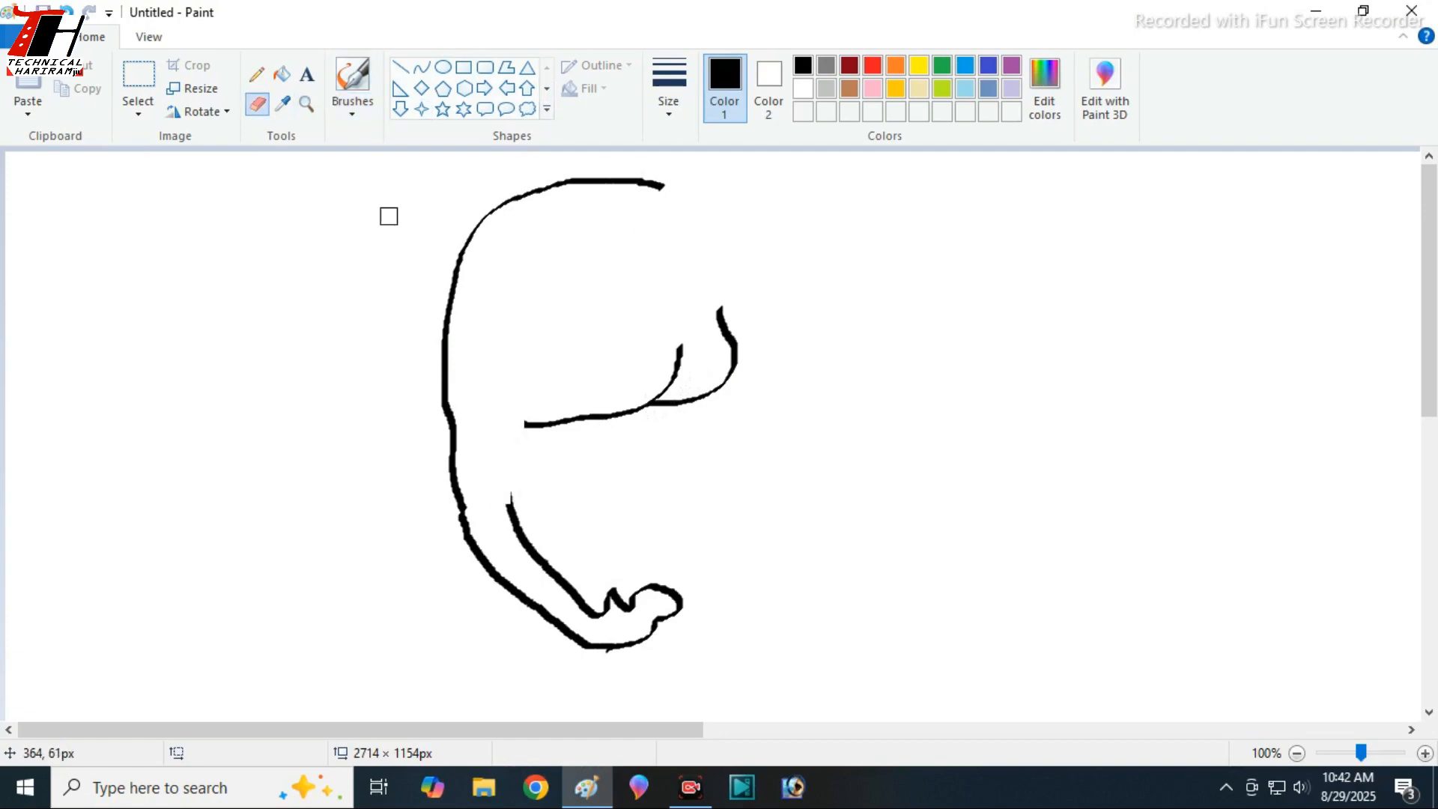
click(353, 109)
click(395, 146)
drag(527, 423, 505, 520)
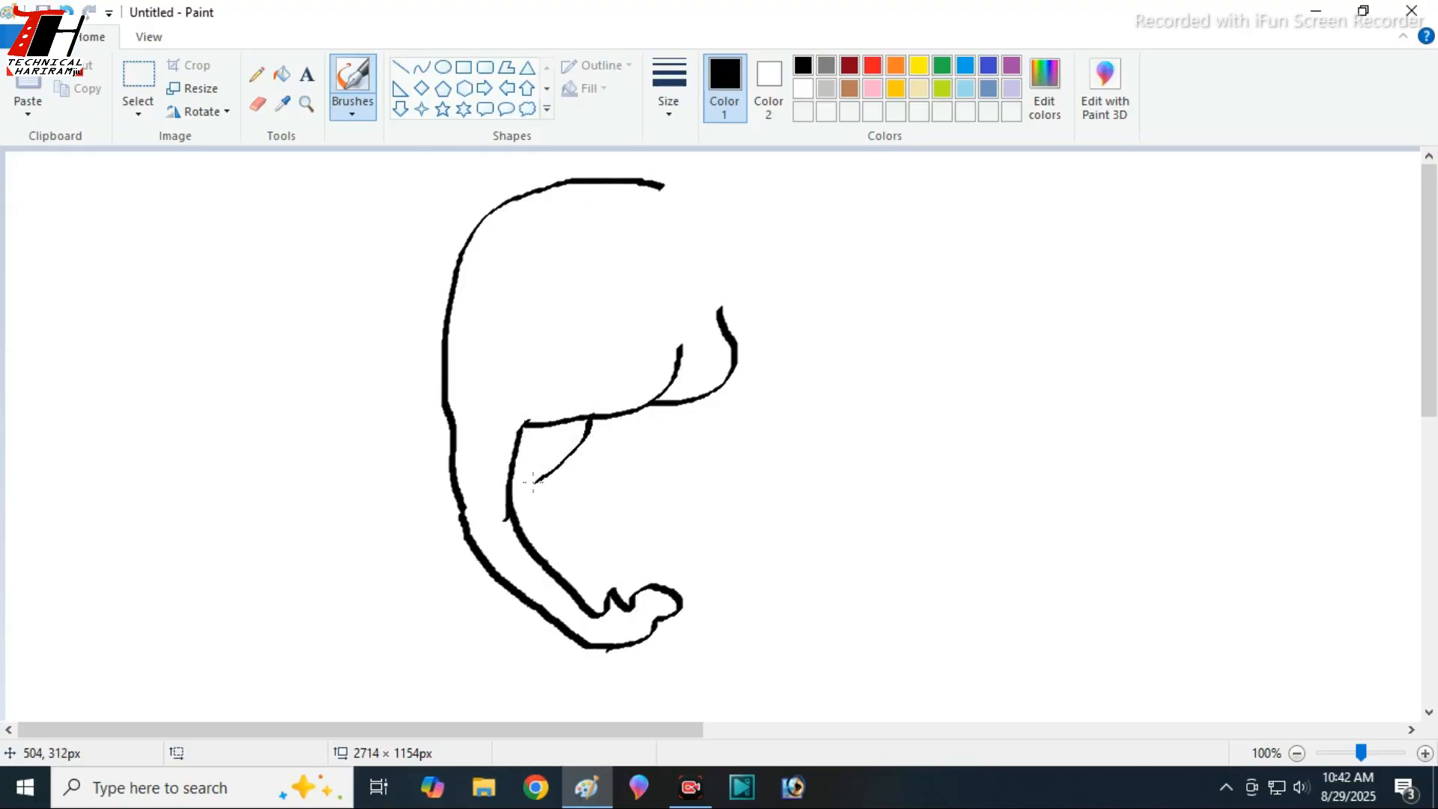
- Draw a curved tusk across the trunk and a second tusk tip behind it, and erase the trunk lines inside the front tusk
mouse_move(534, 481)
mouse_down()
mouse_move(401, 508)
mouse_move(461, 538)
mouse_move(571, 508)
mouse_move(605, 484)
mouse_move(631, 411)
mouse_up()
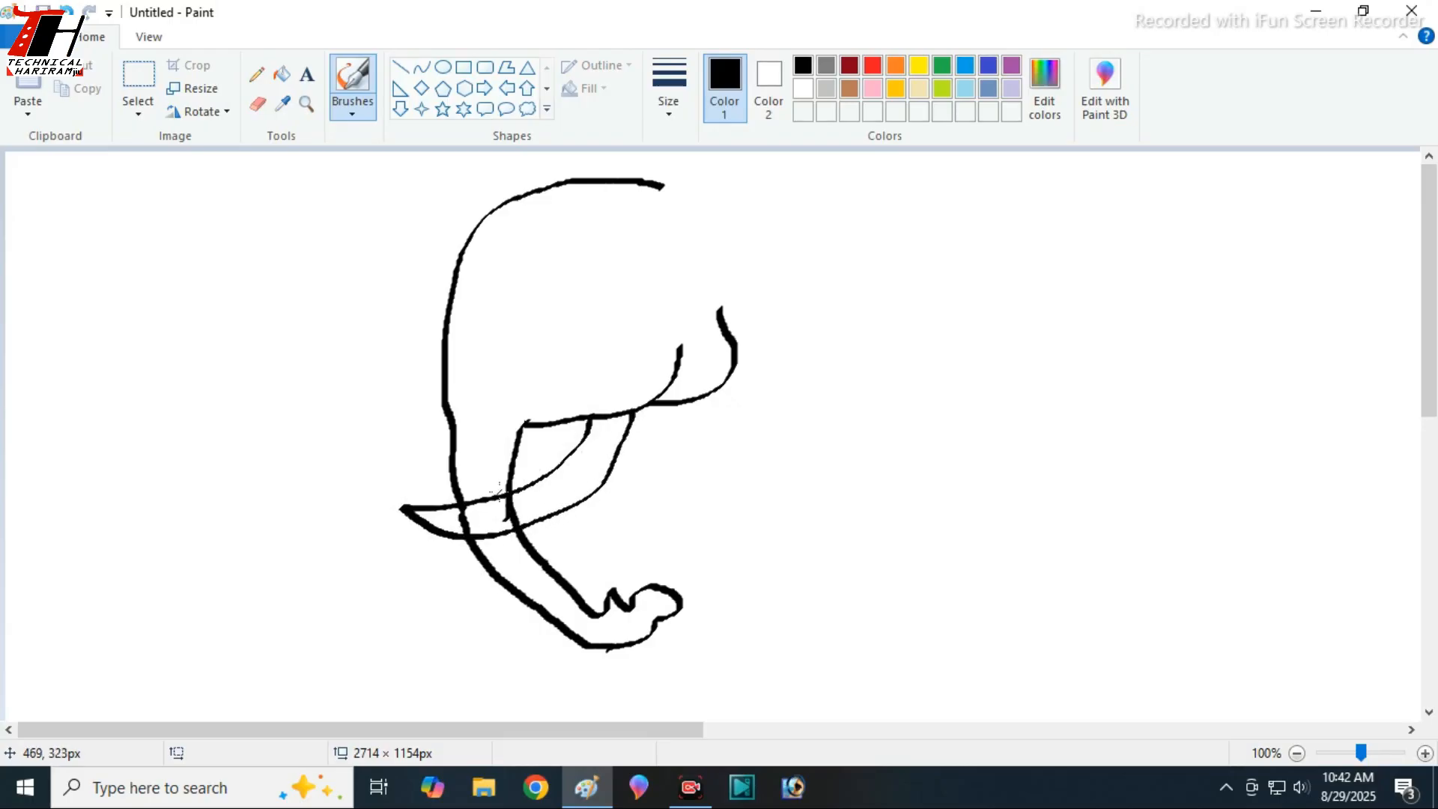
mouse_move(453, 434)
mouse_down()
mouse_move(395, 459)
mouse_move(408, 481)
mouse_move(518, 491)
mouse_move(528, 506)
mouse_move(461, 516)
mouse_move(513, 498)
mouse_up()
click(257, 104)
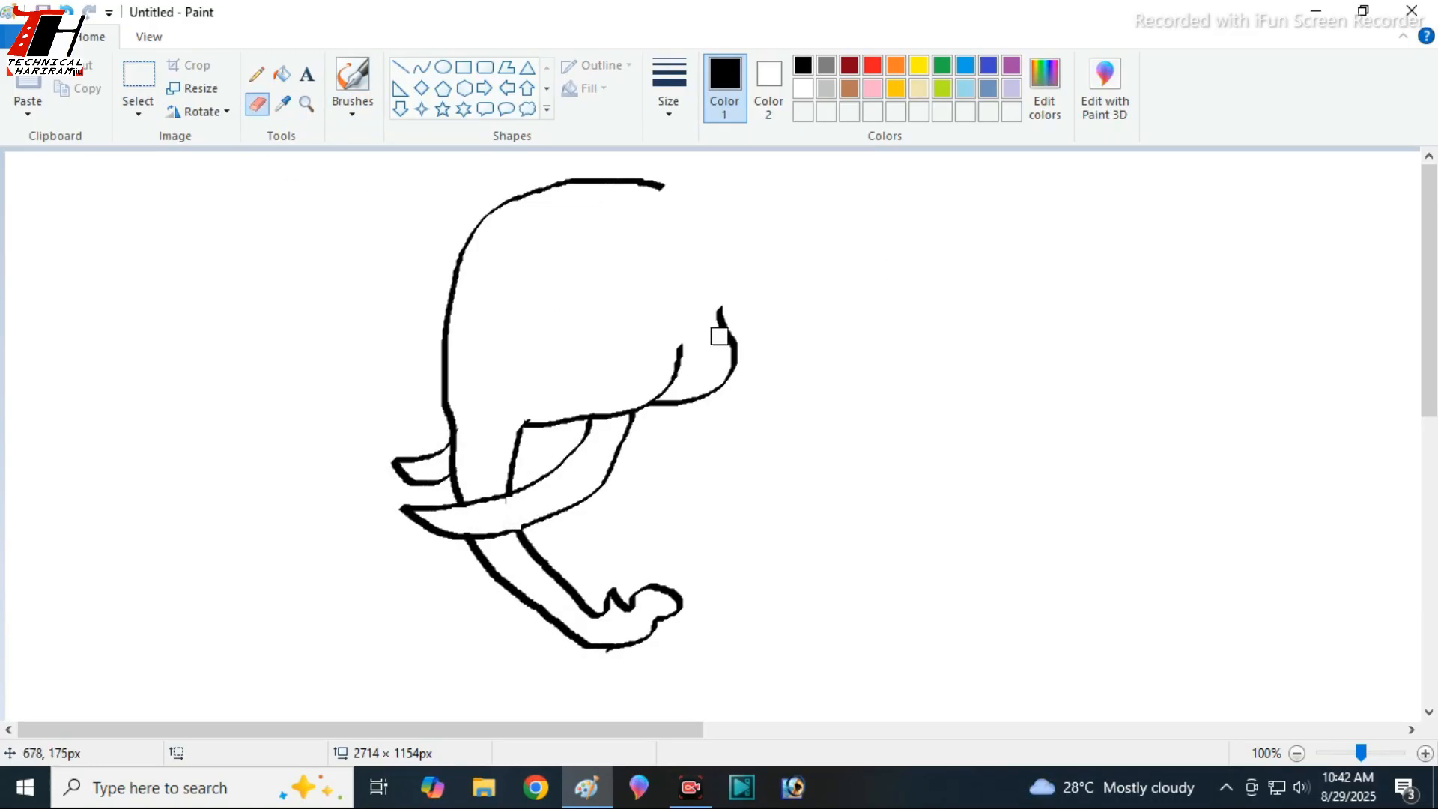
- Draw a small almond-shaped eye with an inner pupil outline in the middle of the head using the Curve tool
click(353, 105)
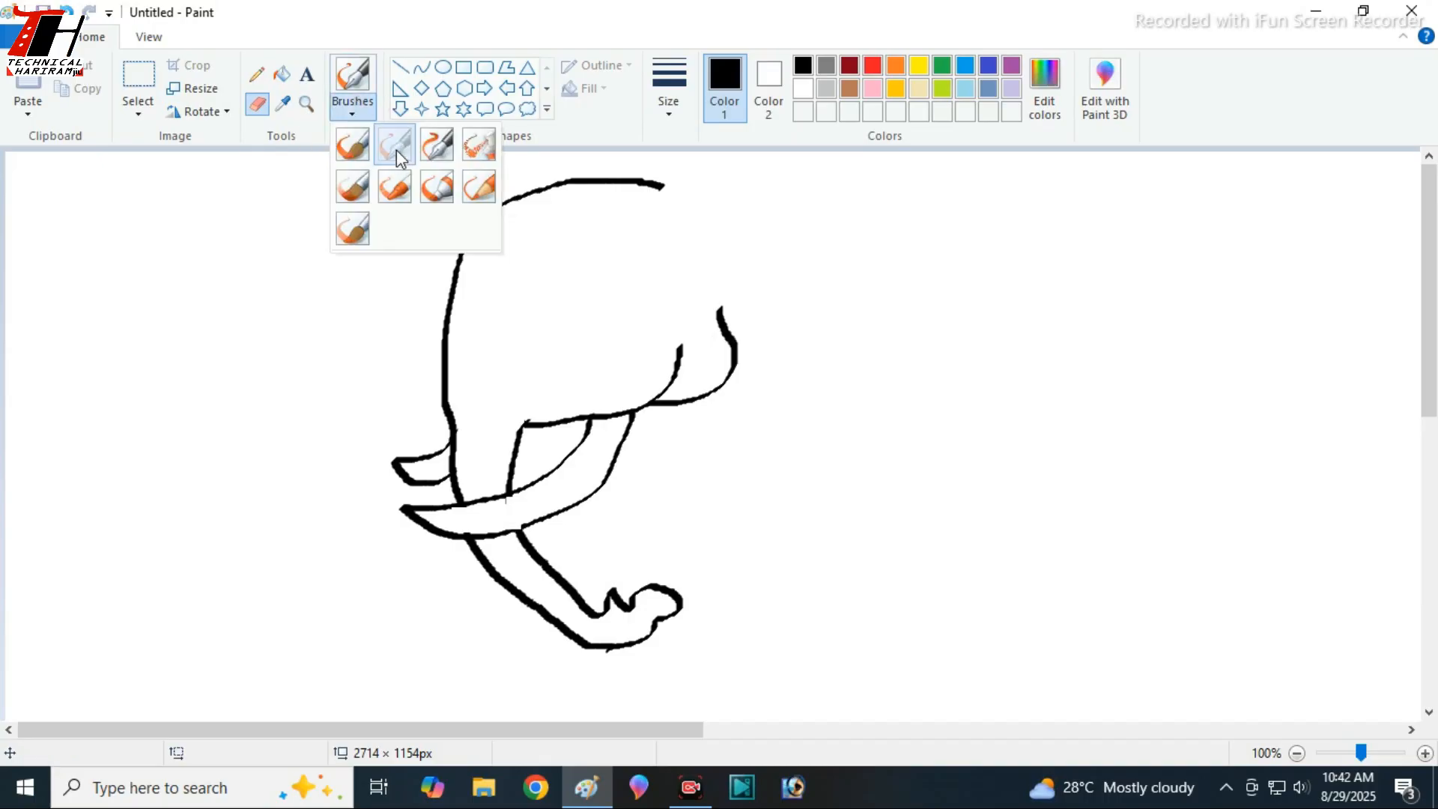
click(397, 149)
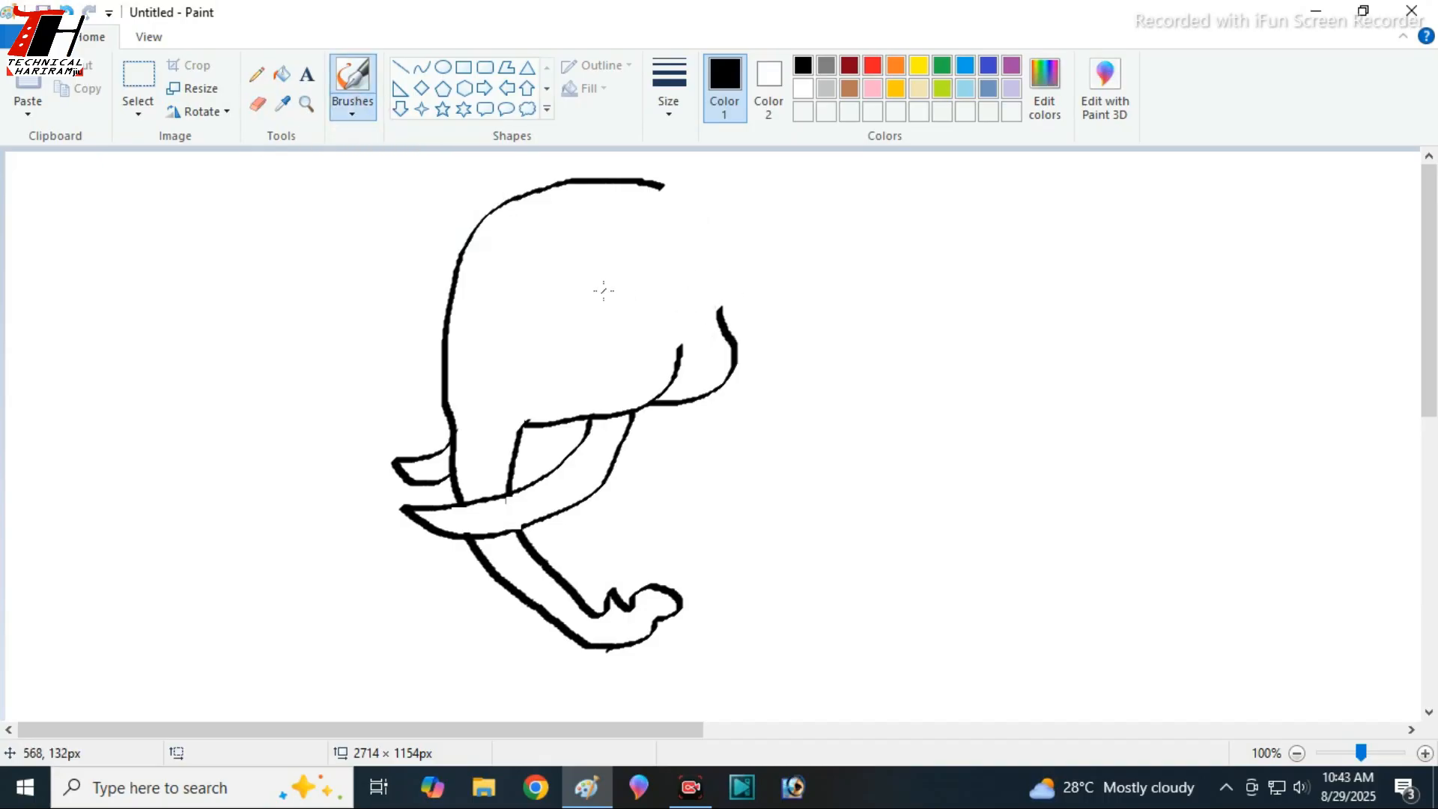
click(422, 67)
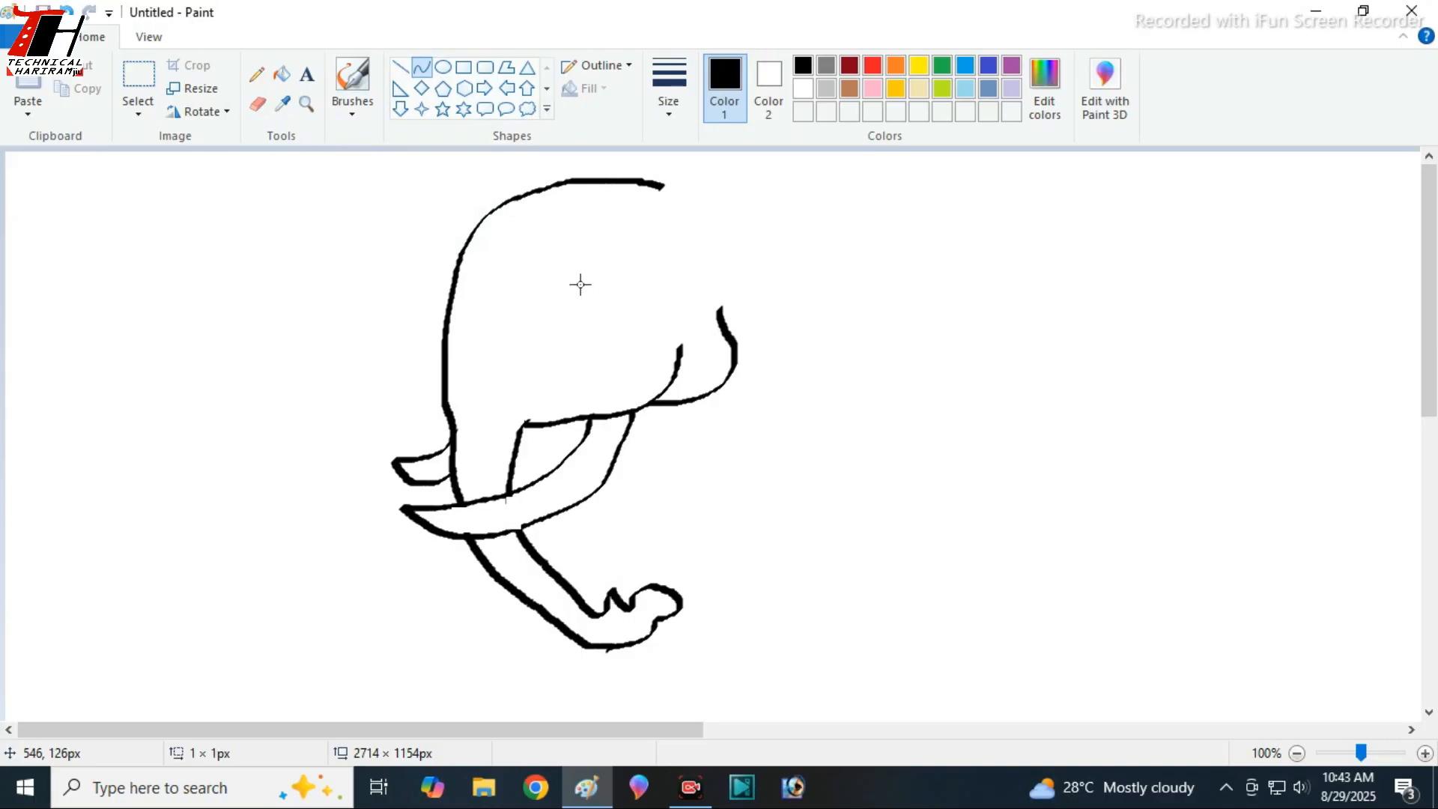
mouse_move(581, 283)
mouse_down()
mouse_move(579, 332)
mouse_move(614, 306)
mouse_move(590, 324)
mouse_move(573, 308)
mouse_up()
click(401, 68)
click(423, 69)
mouse_move(597, 295)
mouse_down()
mouse_move(598, 317)
mouse_move(585, 302)
mouse_up()
- Fill the eye's pupil with black and set the drawing colour to white
click(282, 73)
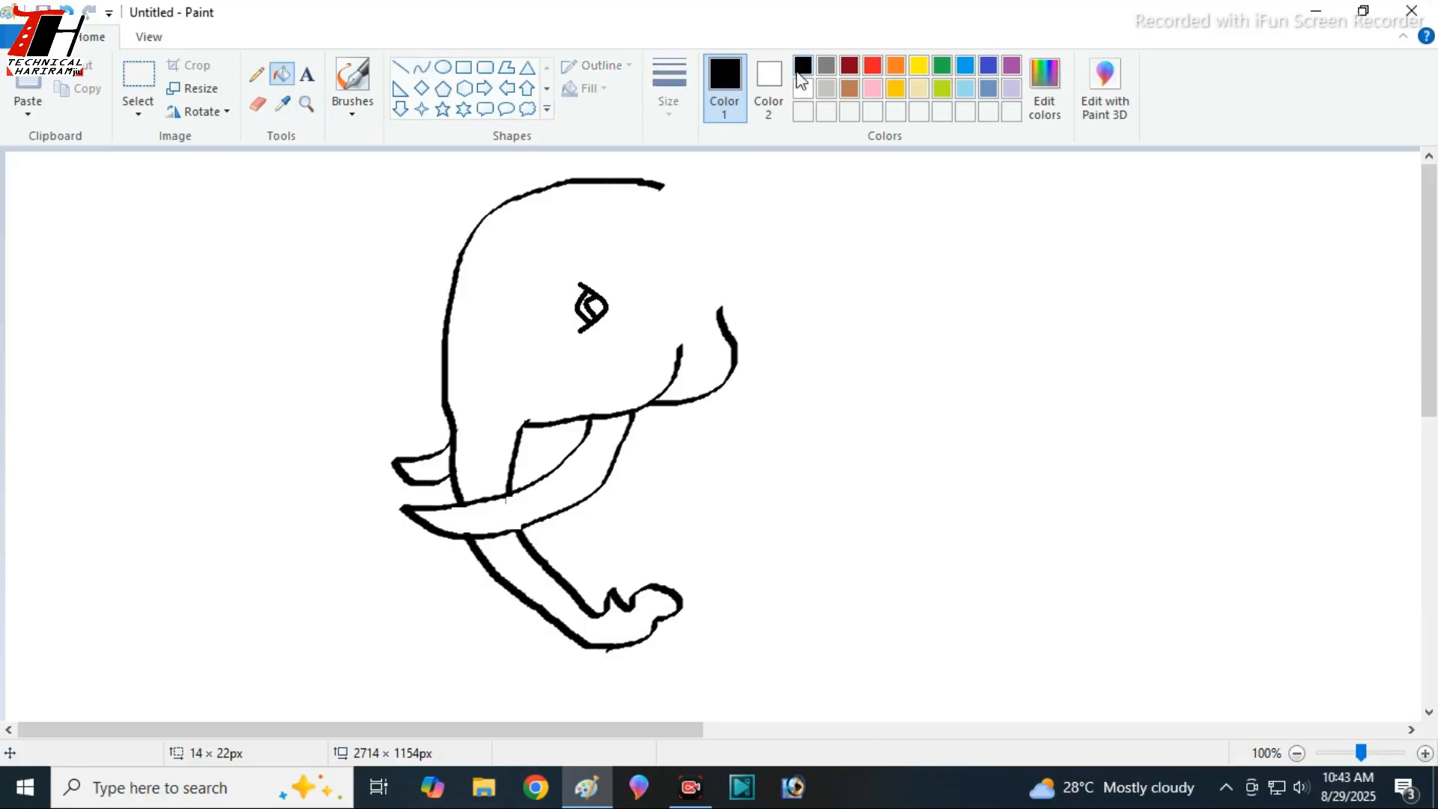
click(592, 307)
click(803, 88)
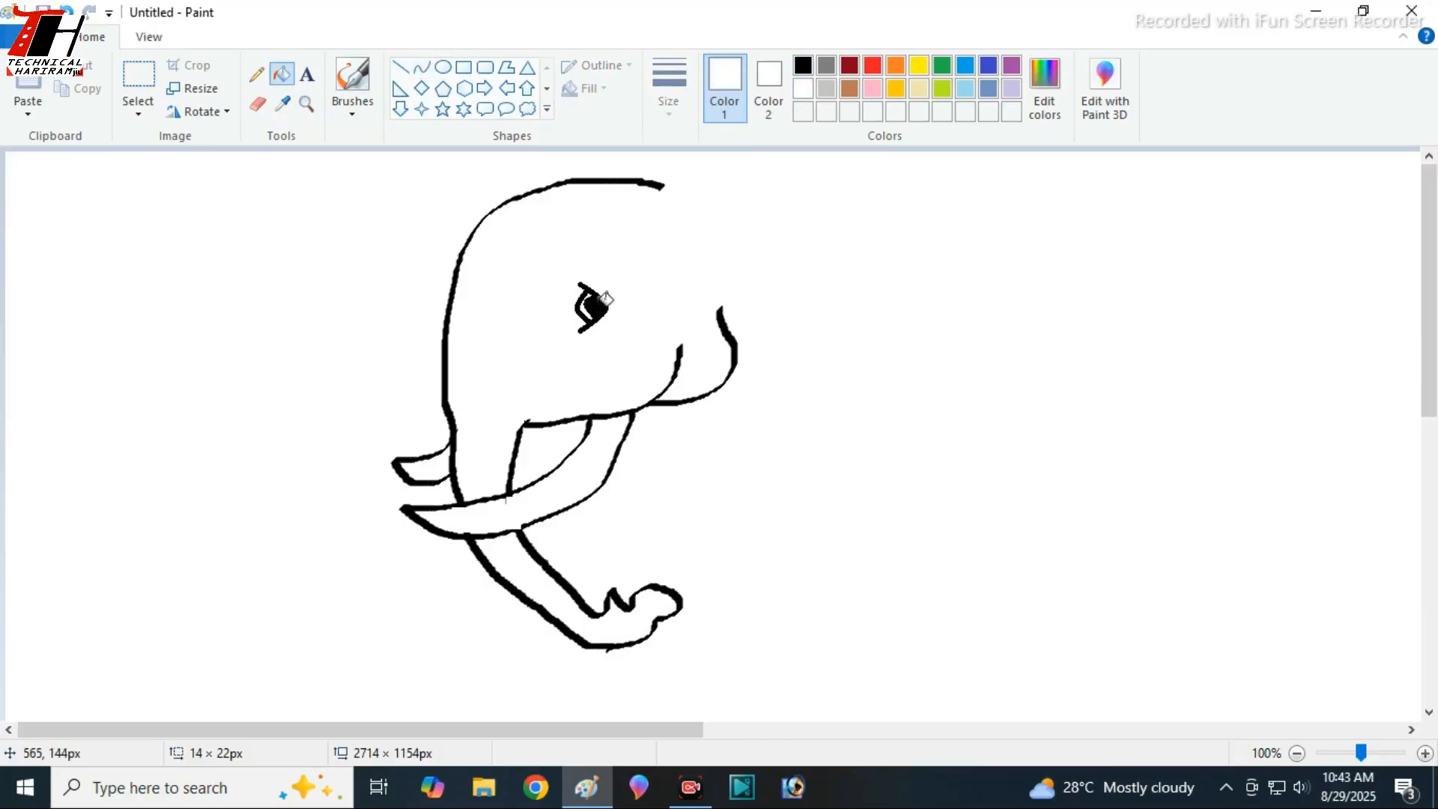
click(599, 301)
key(ctrl+z)
click(603, 297)
key(ctrl+z)
- Add white highlights inside the black pupil with a calligraphy brush and the Curve tool
click(352, 101)
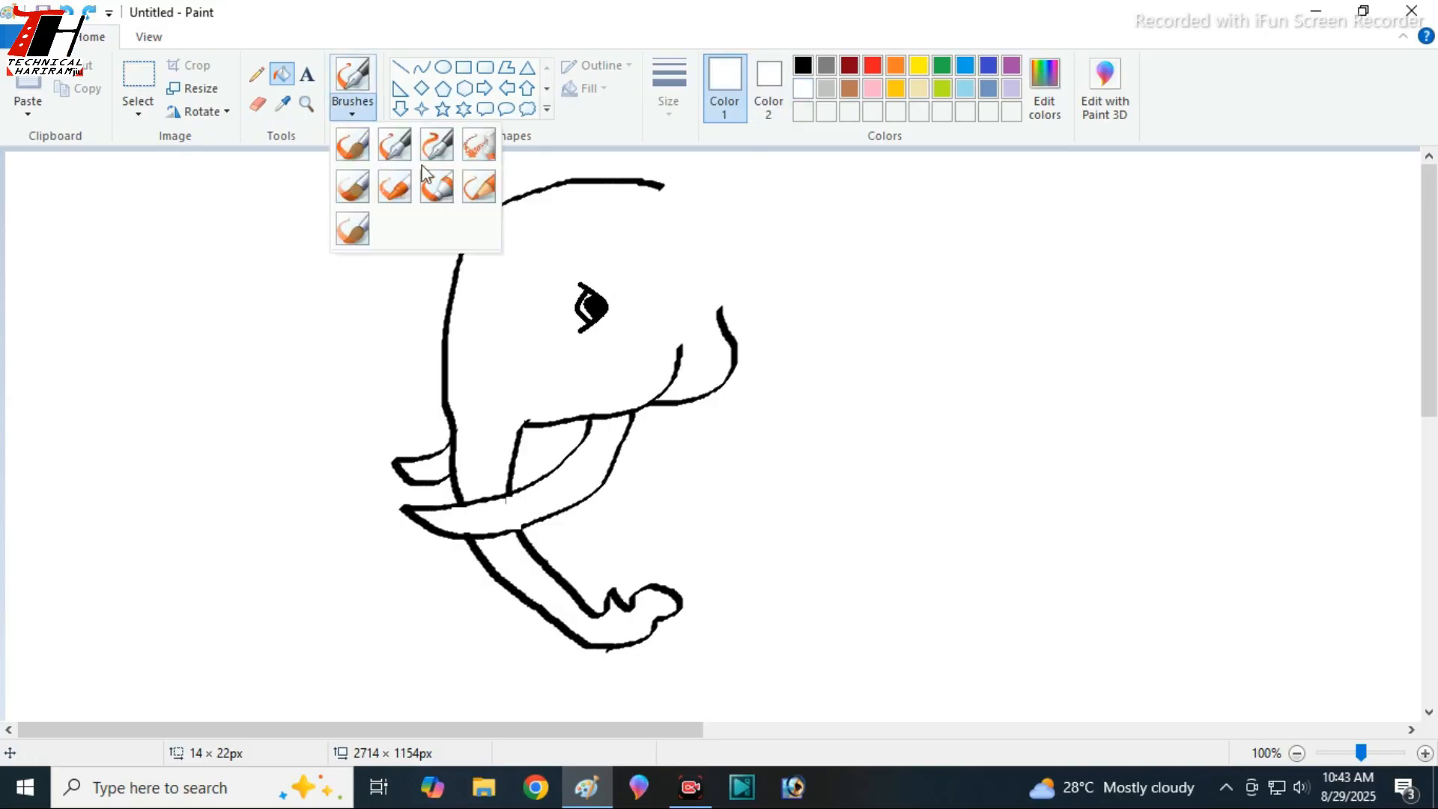
click(399, 148)
click(597, 305)
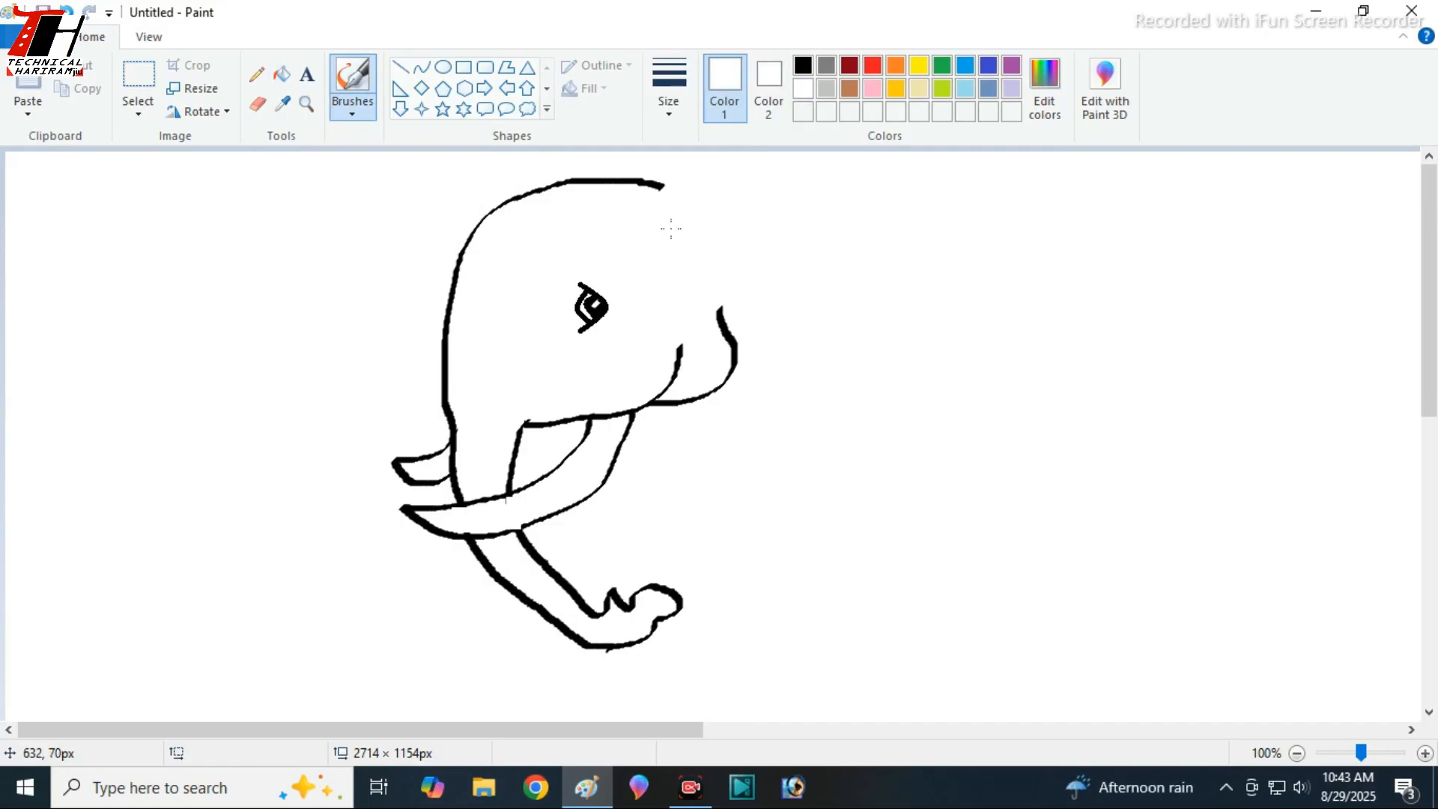
click(422, 67)
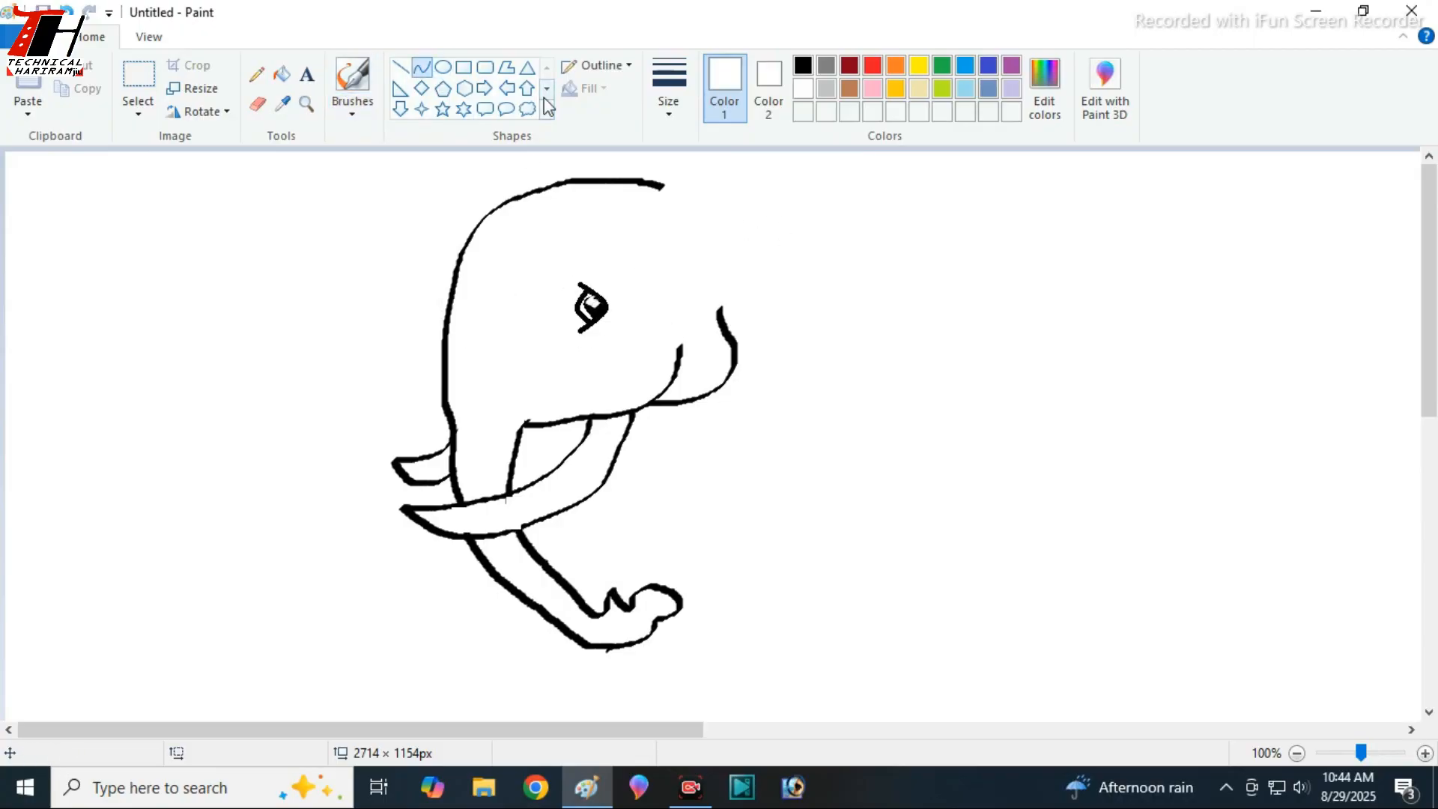
- Draw the ear's lower and rear edge in black with a calligraphy brush, from behind the jaw up to a bump at the back
click(345, 114)
click(443, 148)
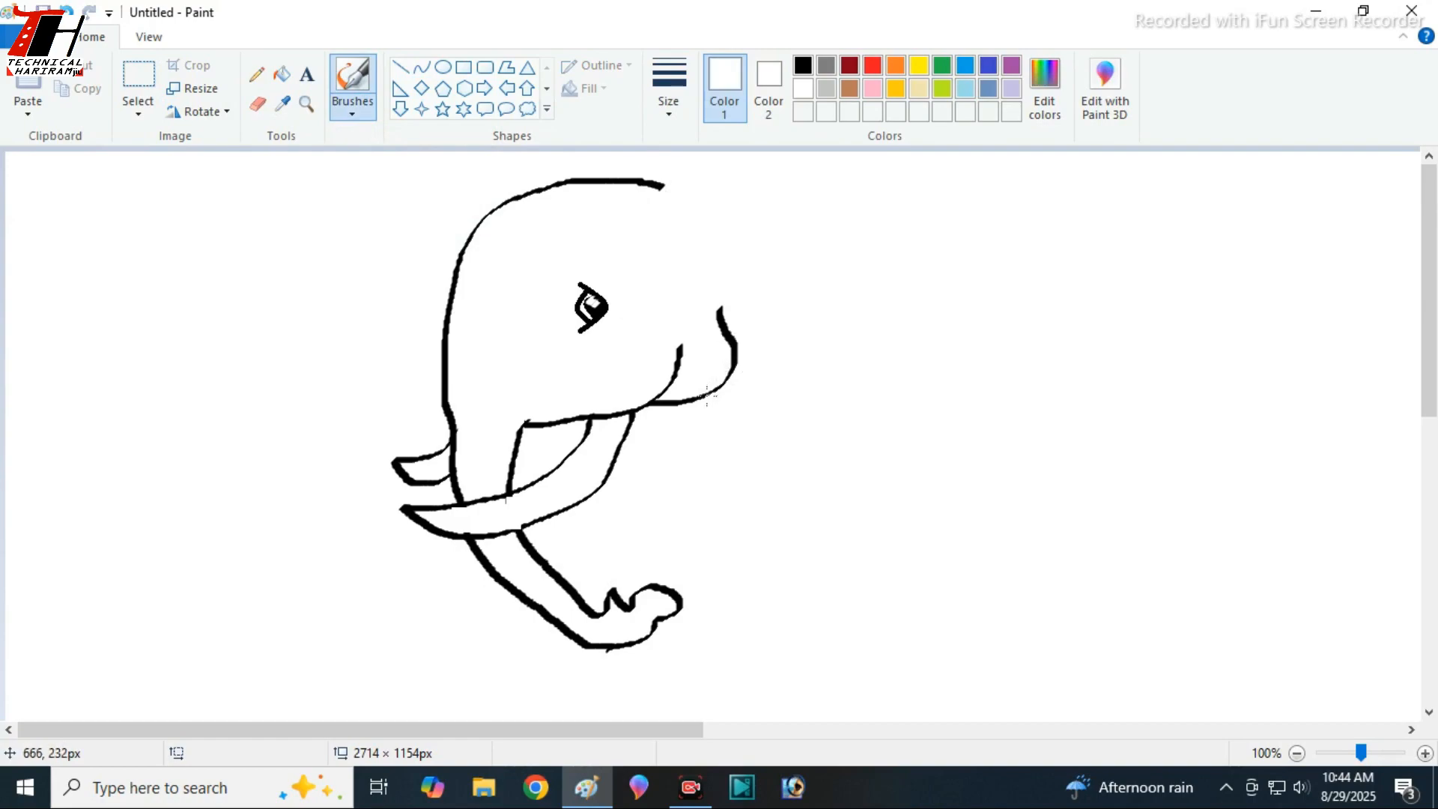
click(803, 65)
mouse_move(702, 401)
mouse_down()
mouse_move(771, 423)
mouse_move(842, 402)
mouse_up()
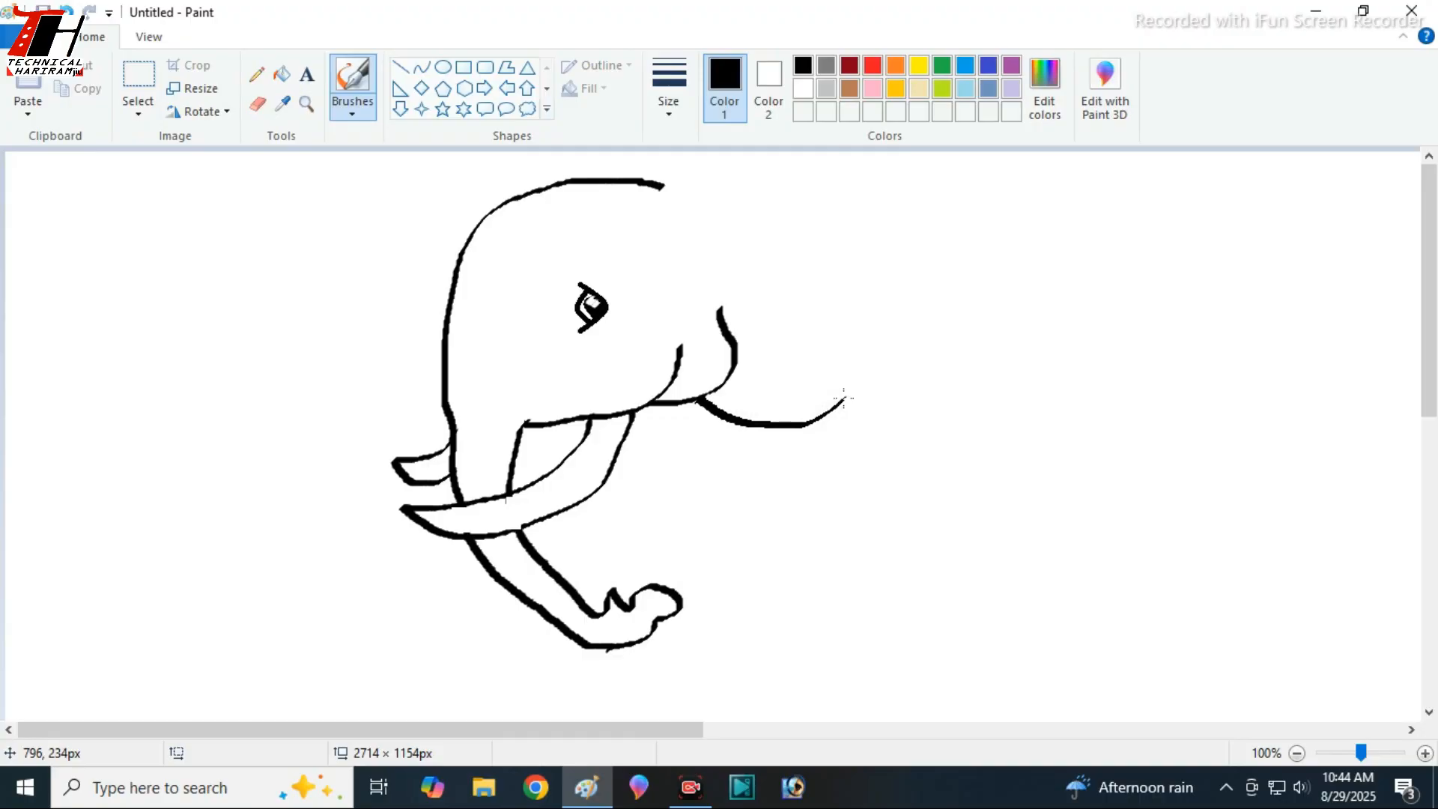
key(ctrl+z)
drag(713, 403, 834, 388)
key(ctrl+z)
mouse_move(700, 399)
mouse_down()
mouse_move(811, 395)
mouse_move(853, 341)
mouse_move(856, 299)
mouse_move(878, 293)
mouse_move(855, 240)
mouse_up()
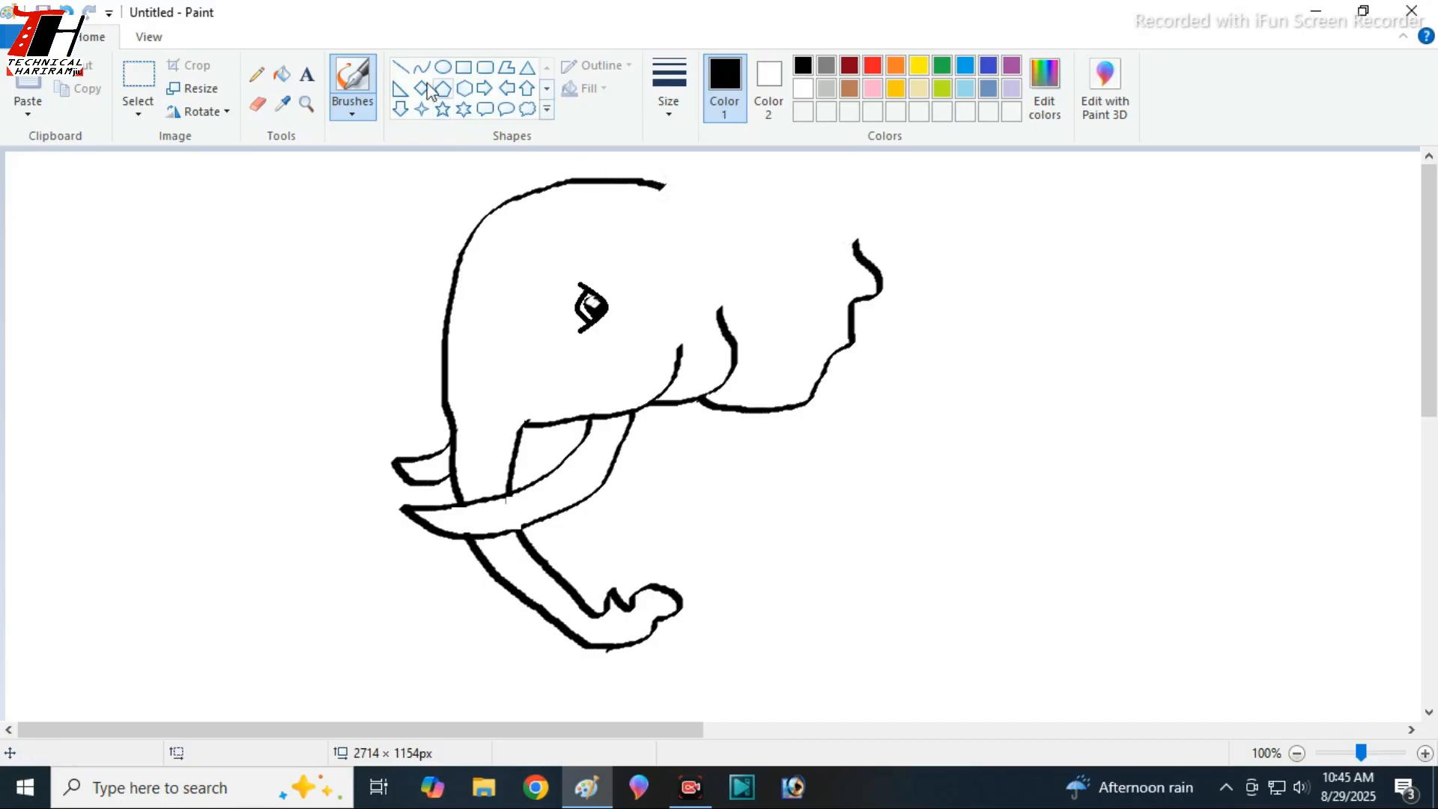
- Erase the head's old top line and draw a new outline over the crown and the ear's top, joining the ear's rear edge
click(257, 104)
mouse_move(679, 190)
mouse_down()
mouse_move(558, 185)
mouse_move(498, 201)
mouse_move(548, 175)
mouse_move(786, 160)
mouse_move(857, 180)
mouse_move(869, 199)
mouse_move(856, 255)
mouse_up()
click(352, 113)
click(353, 146)
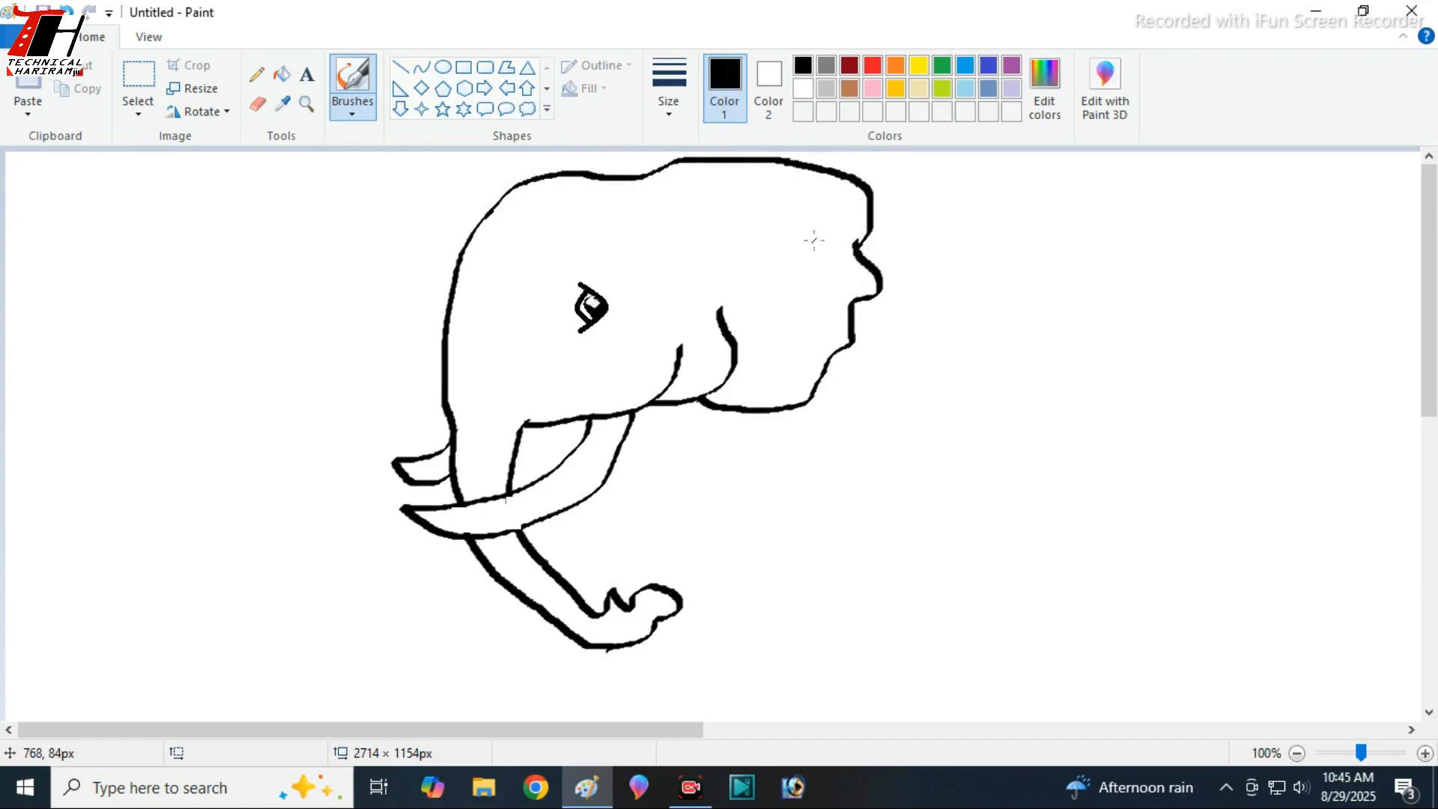
key(ctrl+z)
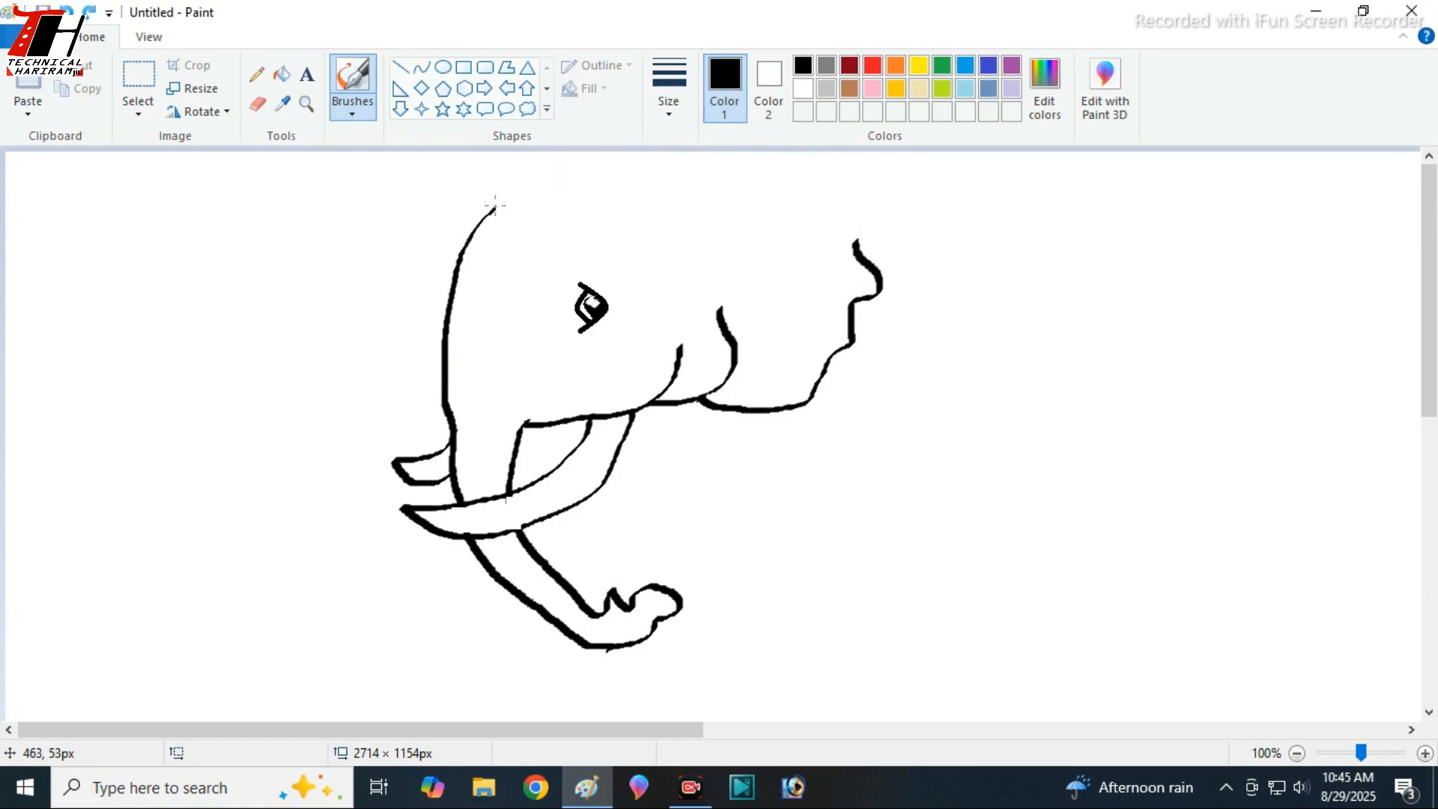
drag(530, 197, 622, 210)
key(ctrl+z)
drag(511, 209, 614, 213)
key(ctrl+z)
mouse_move(529, 201)
mouse_down()
mouse_move(641, 212)
mouse_move(781, 166)
mouse_move(821, 178)
mouse_move(857, 245)
mouse_up()
- Erase the ear's upper and rear outline, from behind the crown down to the lower edge
click(257, 104)
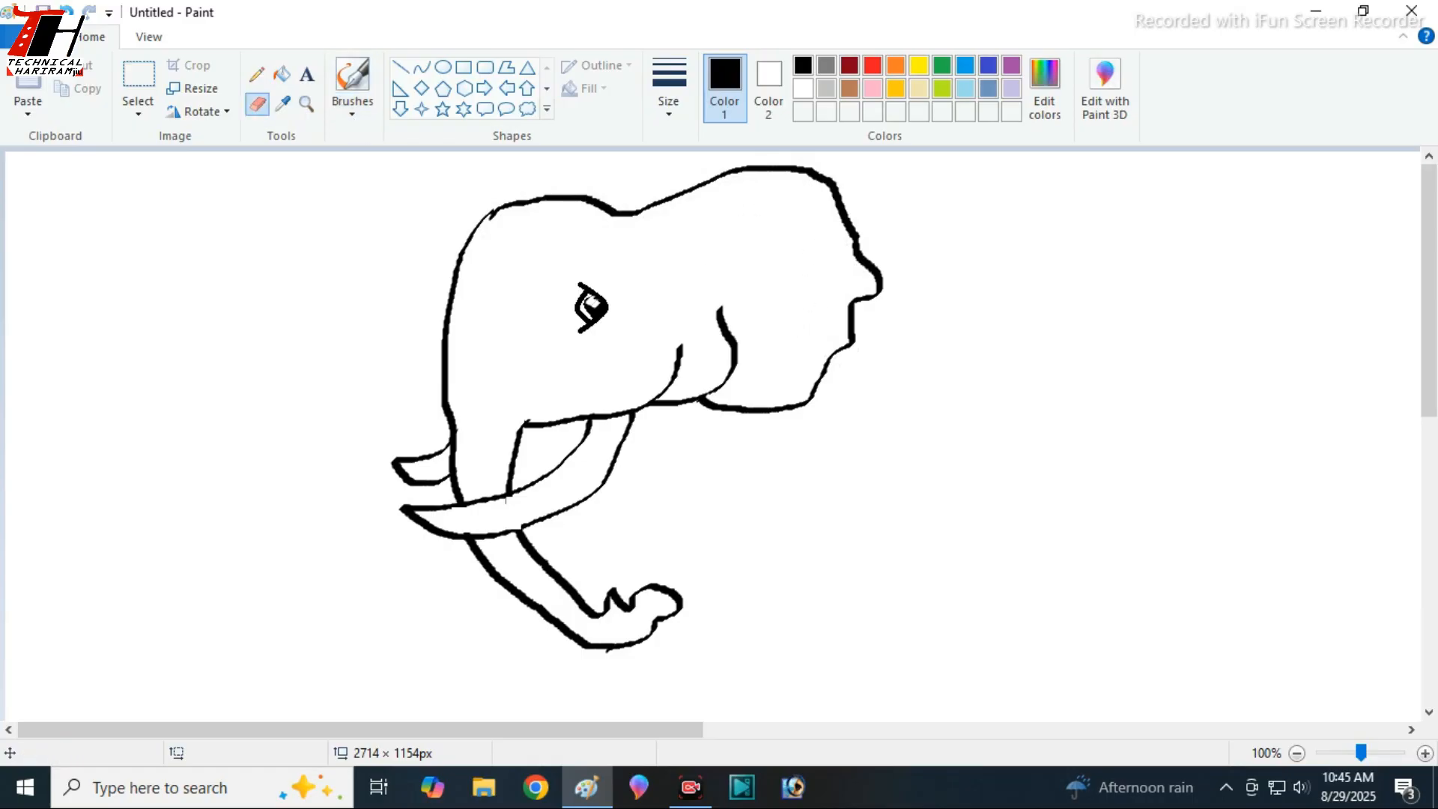
mouse_move(832, 192)
mouse_down()
mouse_move(862, 250)
mouse_move(859, 319)
mouse_move(875, 294)
mouse_move(845, 310)
mouse_move(733, 189)
mouse_move(675, 226)
mouse_move(724, 172)
mouse_move(827, 185)
mouse_move(793, 170)
mouse_up()
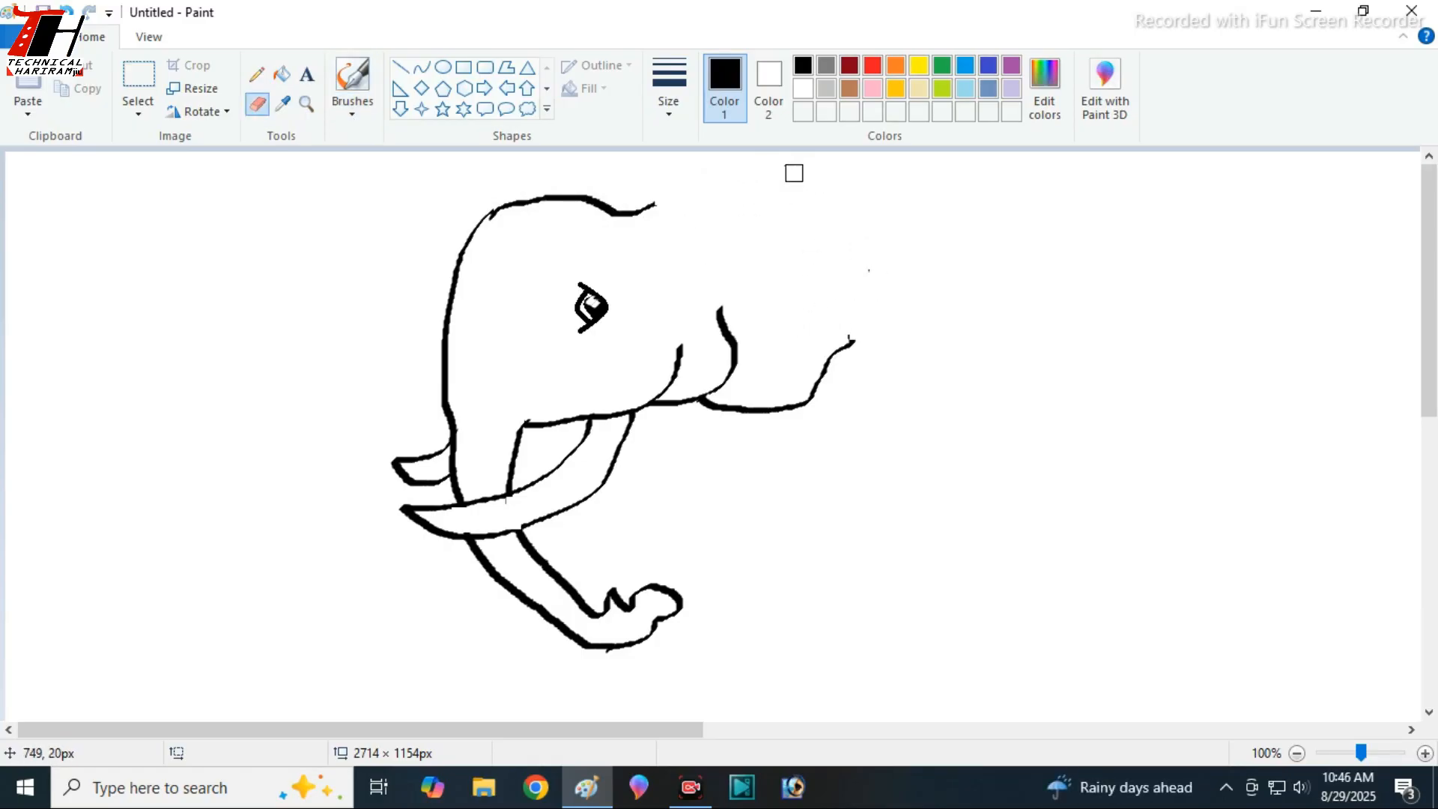
click(352, 106)
click(347, 142)
mouse_move(671, 192)
mouse_down()
mouse_move(764, 164)
mouse_move(848, 197)
mouse_move(856, 321)
mouse_move(829, 329)
mouse_move(828, 365)
mouse_up()
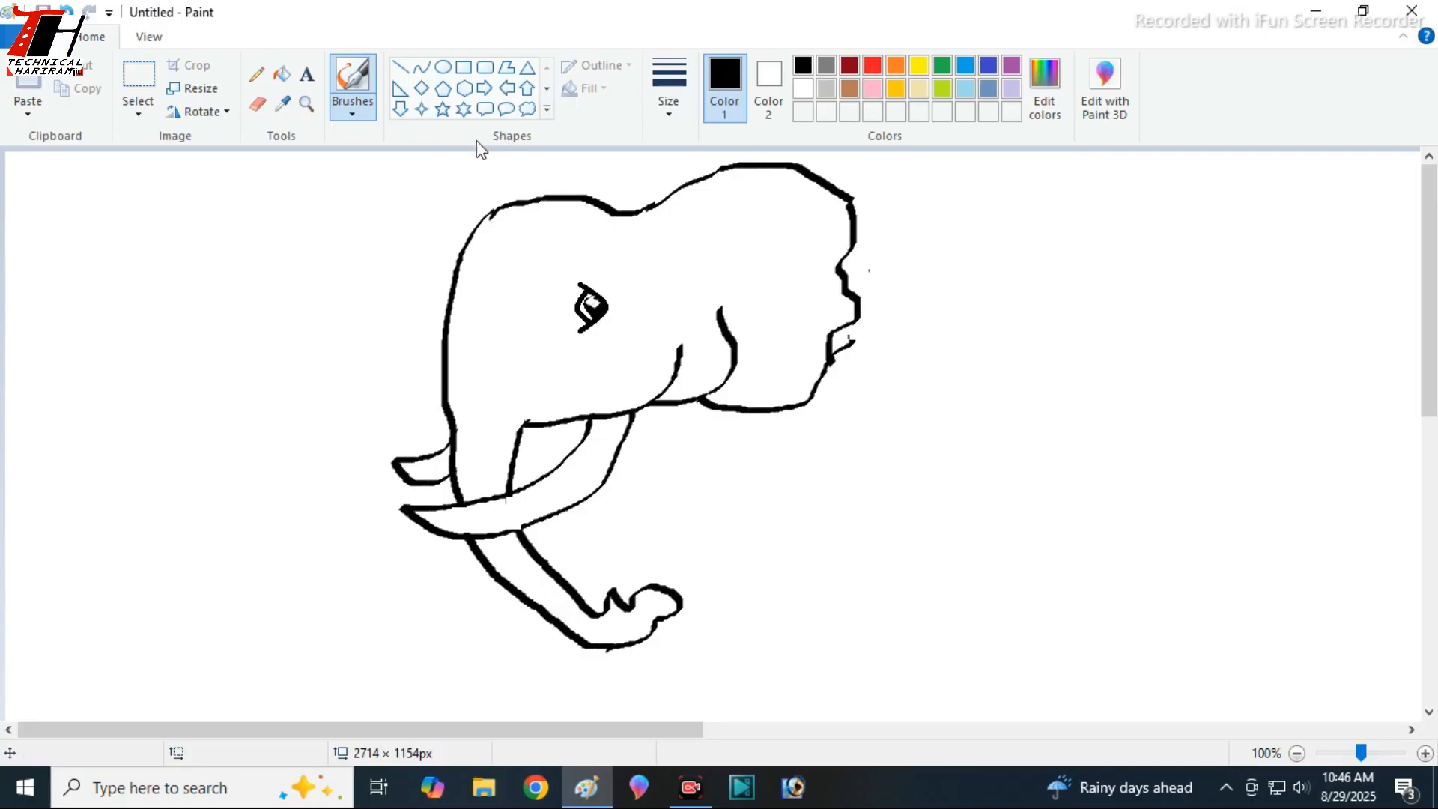
key(ctrl+z)
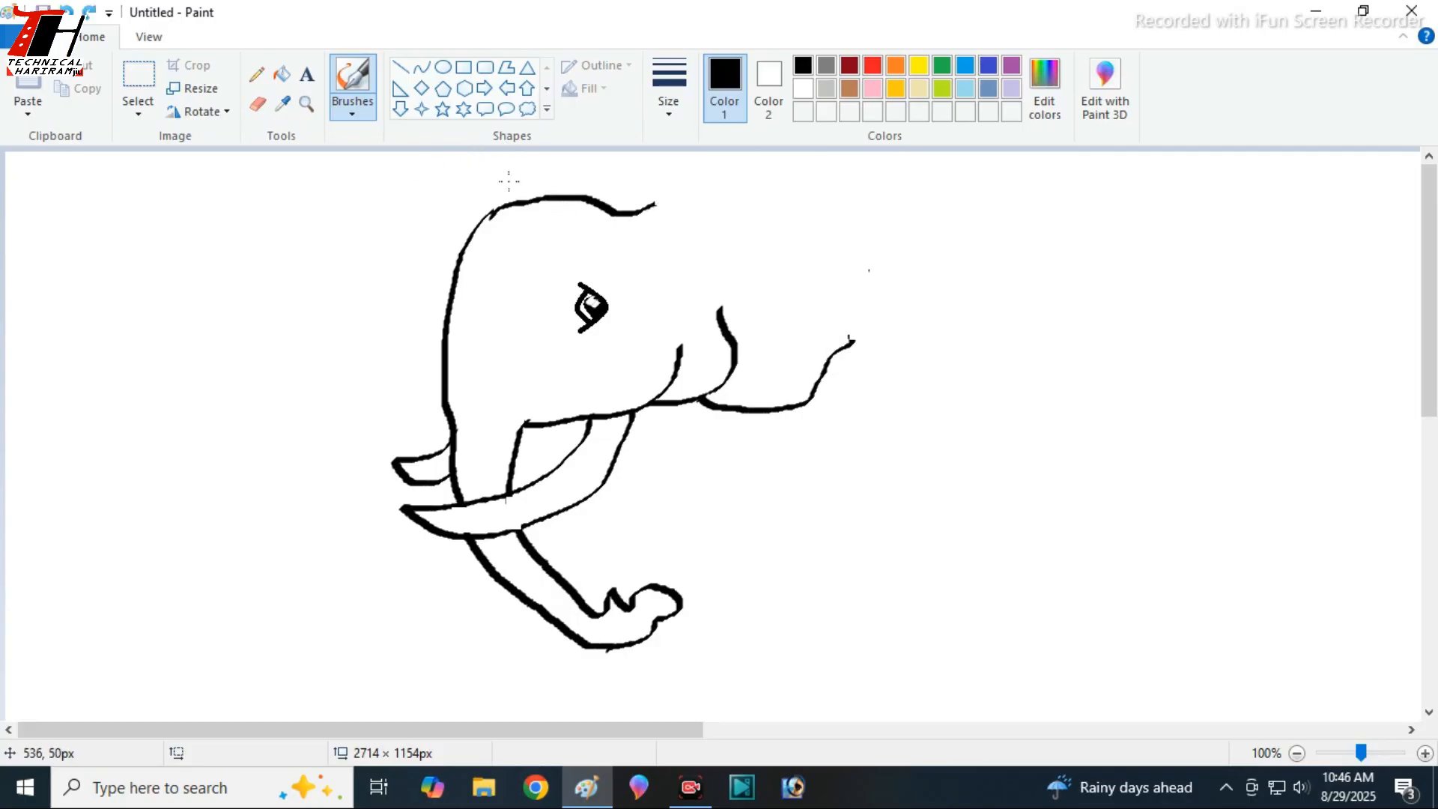
- Erase the remaining crown line and redraw the crown and the ear's top and back as one rounded brush outline
click(257, 104)
mouse_move(658, 202)
mouse_down()
mouse_move(508, 209)
mouse_move(575, 178)
mouse_move(665, 194)
mouse_move(760, 170)
mouse_move(847, 176)
mouse_move(885, 214)
mouse_move(894, 264)
mouse_move(861, 298)
mouse_move(841, 372)
mouse_up()
click(352, 109)
click(353, 145)
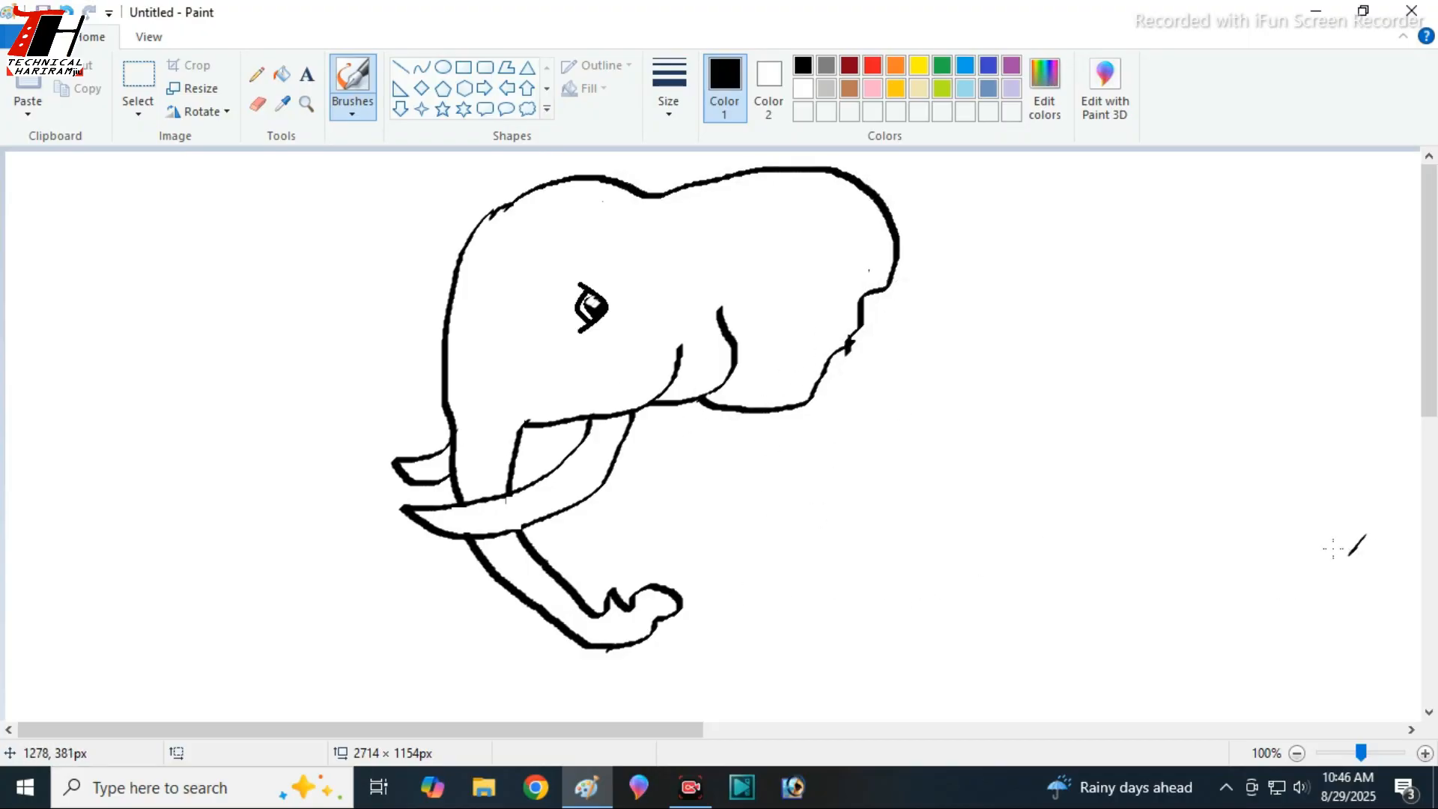
- Draw a fuller lower edge for the ear up to its rounded back, and erase the old inner edge line
mouse_move(699, 399)
mouse_down()
mouse_move(774, 427)
mouse_move(834, 422)
mouse_move(870, 375)
mouse_move(886, 279)
mouse_up()
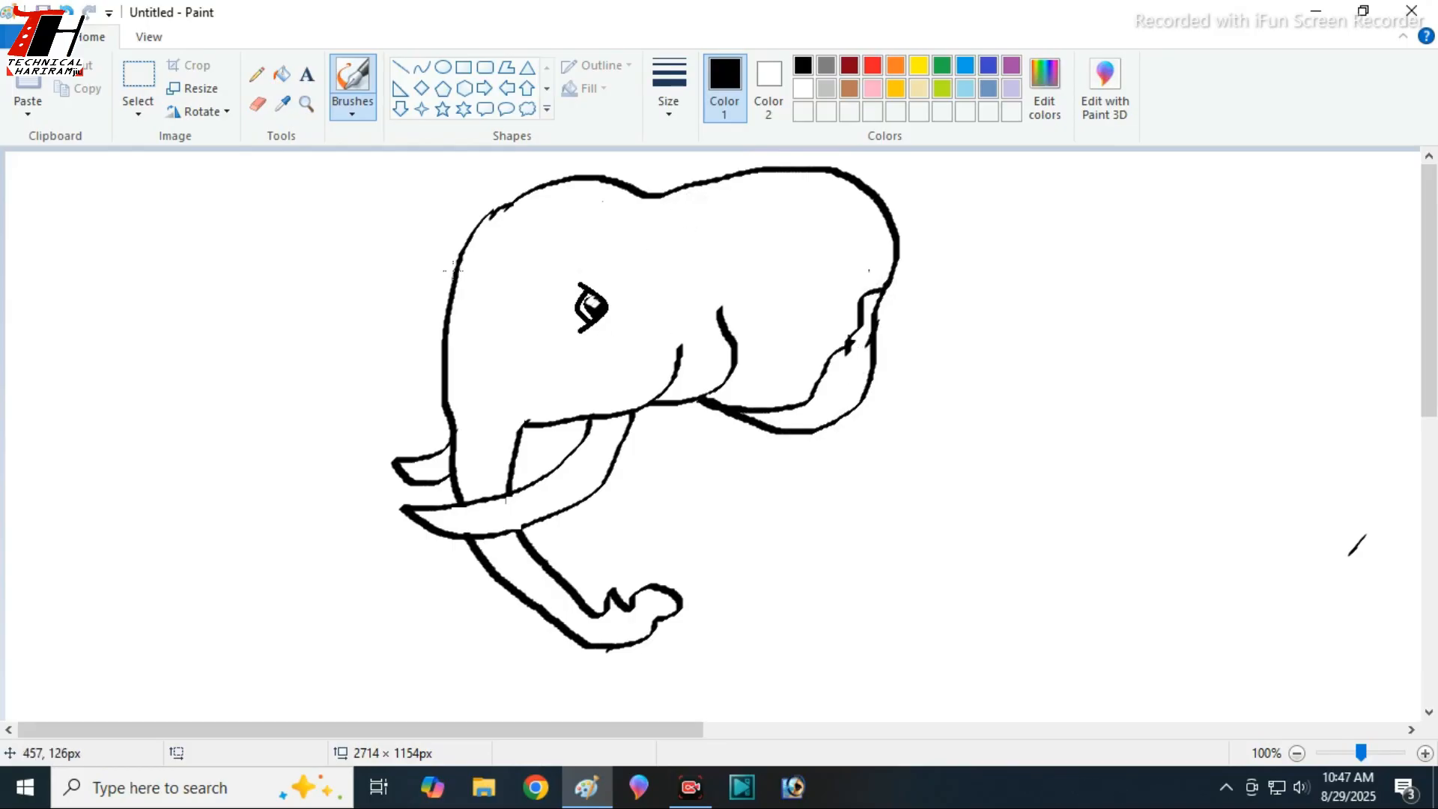
click(257, 104)
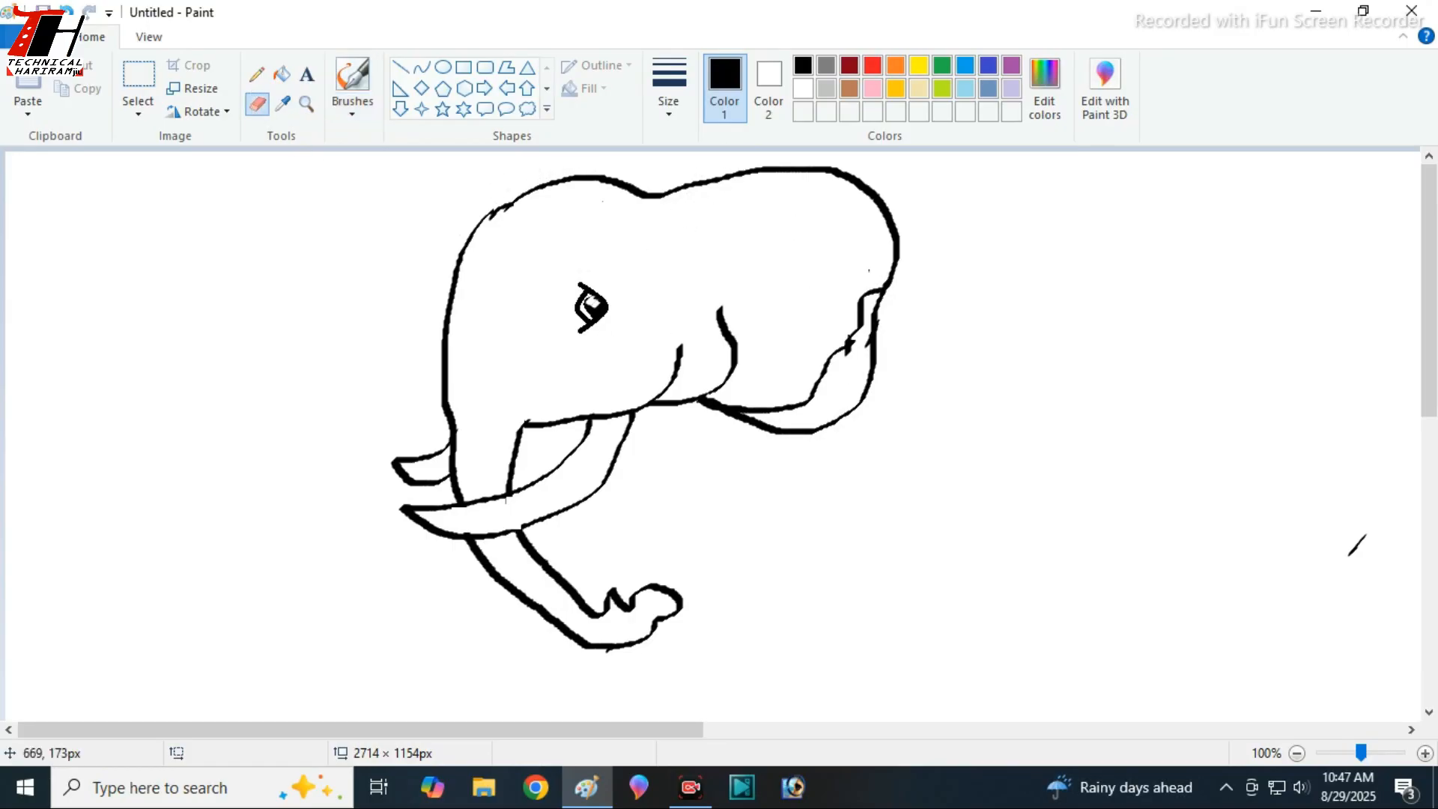
mouse_move(867, 289)
mouse_down()
mouse_move(826, 370)
mouse_move(762, 408)
mouse_up()
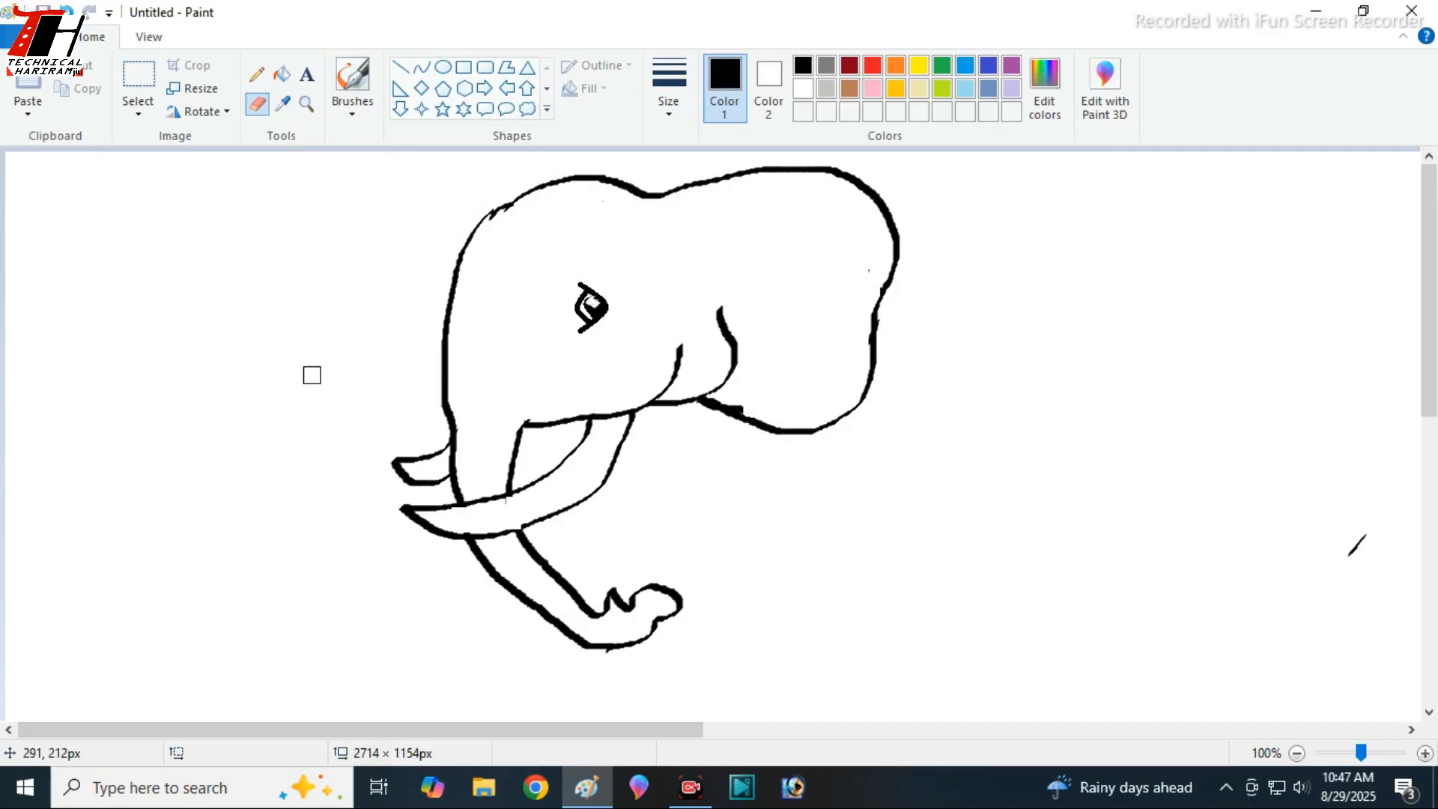
- Draw the elephant's back and rump from behind the ear, ending in a hanging tail with a pointed tuft
click(358, 106)
click(393, 144)
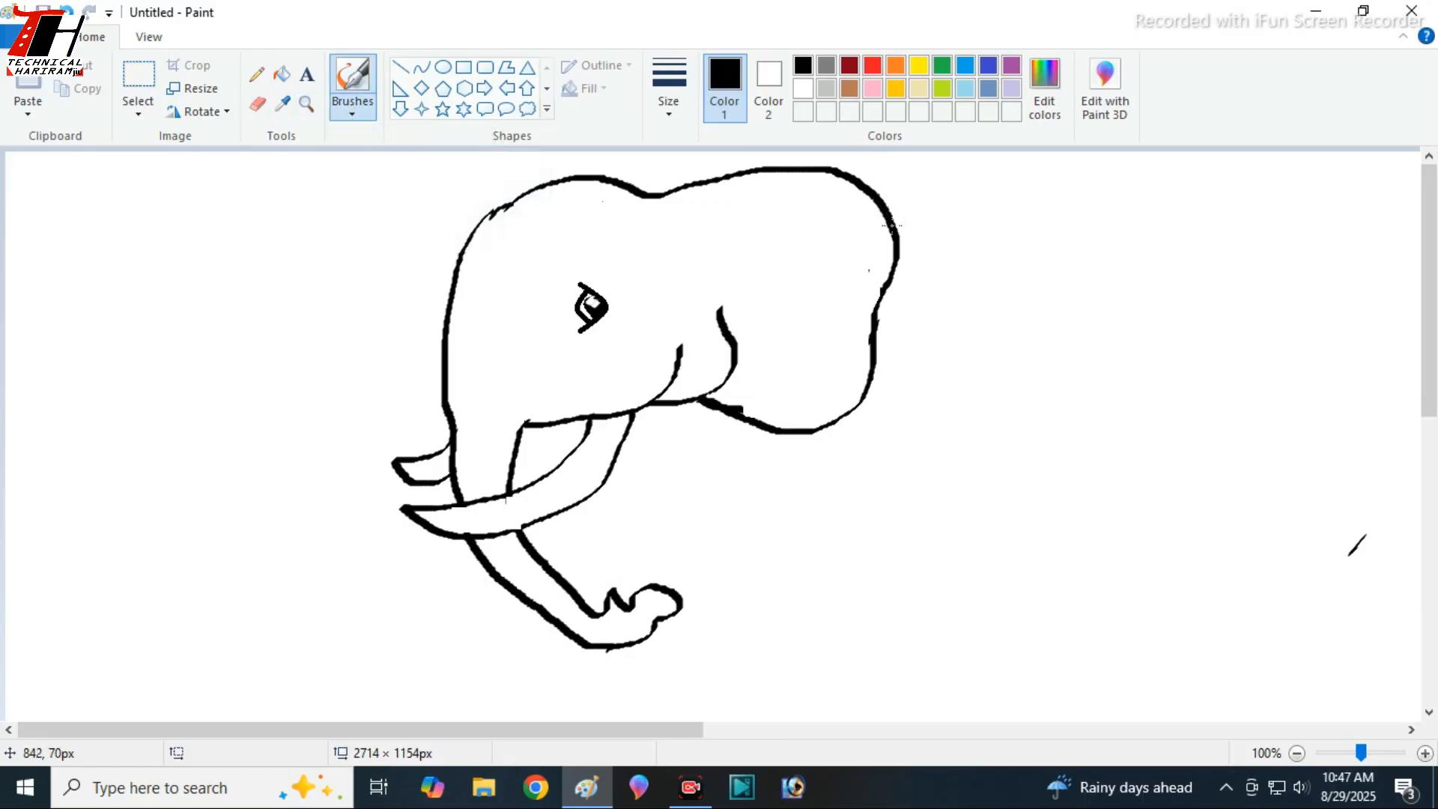
mouse_move(891, 226)
mouse_down()
mouse_move(1012, 226)
mouse_move(1203, 182)
mouse_move(1278, 204)
mouse_move(1322, 238)
mouse_move(1337, 367)
mouse_up()
key(ctrl+z)
mouse_move(897, 242)
mouse_down()
mouse_move(1221, 202)
mouse_move(1281, 242)
mouse_up()
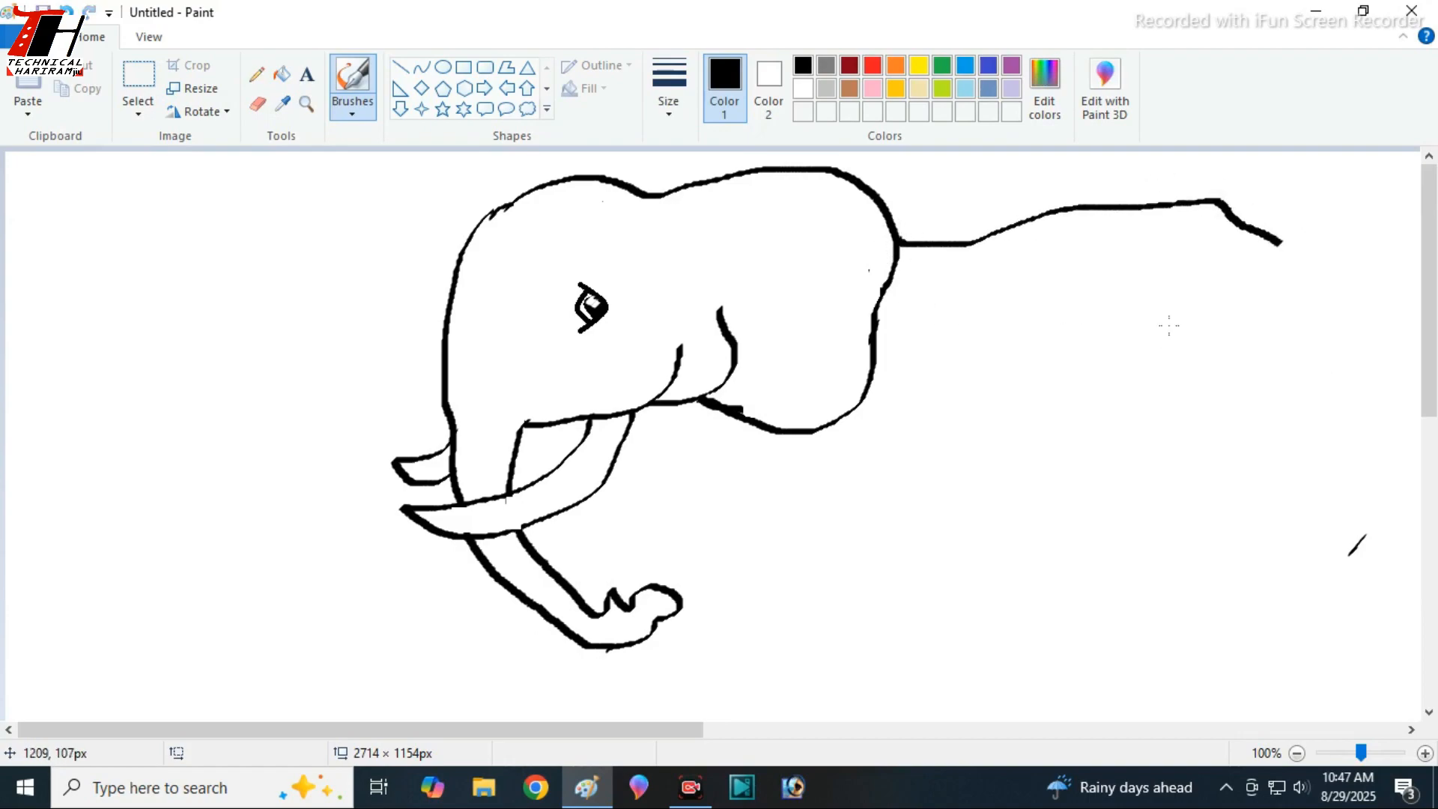
key(ctrl+z)
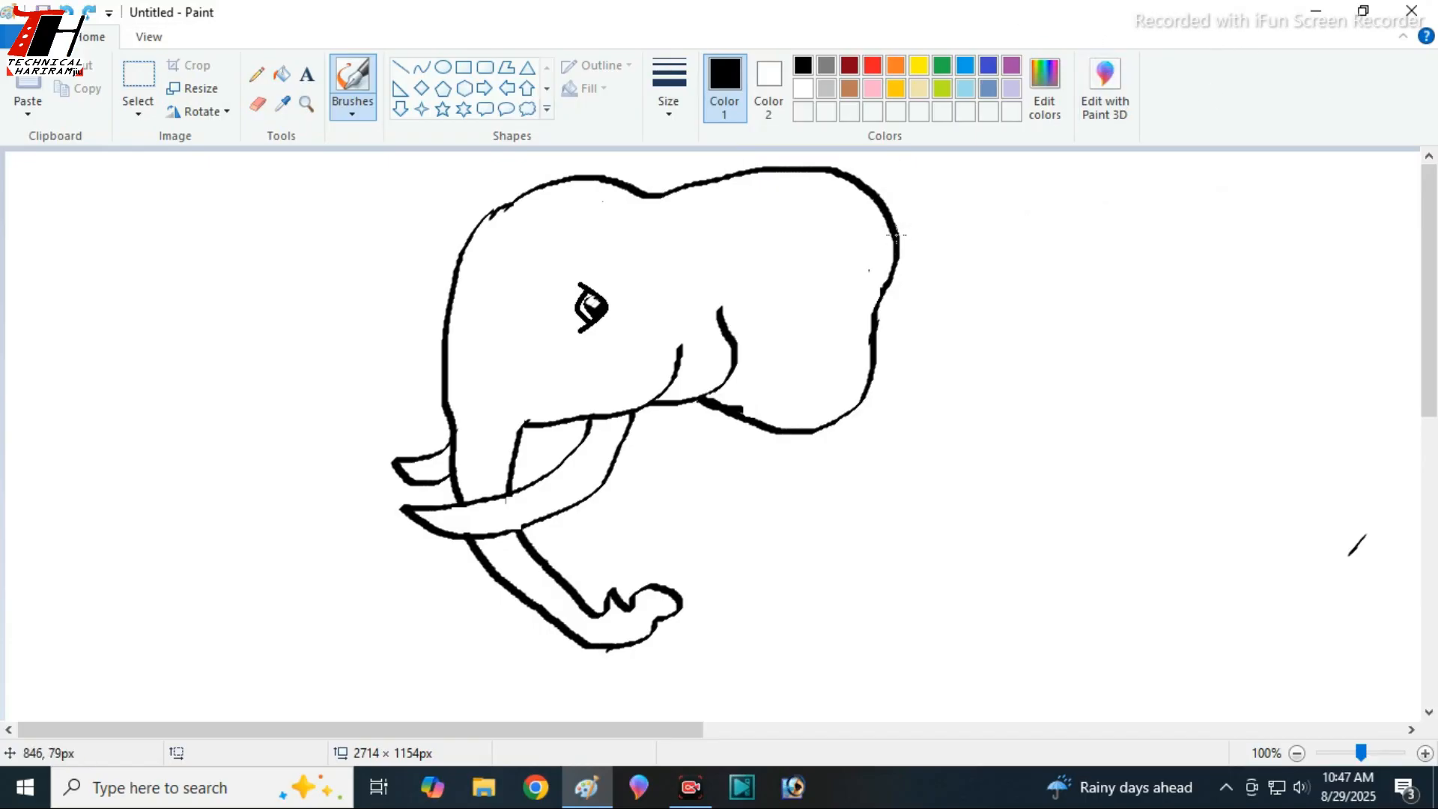
mouse_move(897, 235)
mouse_down()
mouse_move(996, 231)
mouse_move(1095, 193)
mouse_move(1188, 186)
mouse_move(1246, 202)
mouse_move(1291, 262)
mouse_move(1331, 370)
mouse_move(1373, 690)
mouse_move(1343, 618)
mouse_move(1344, 558)
mouse_up()
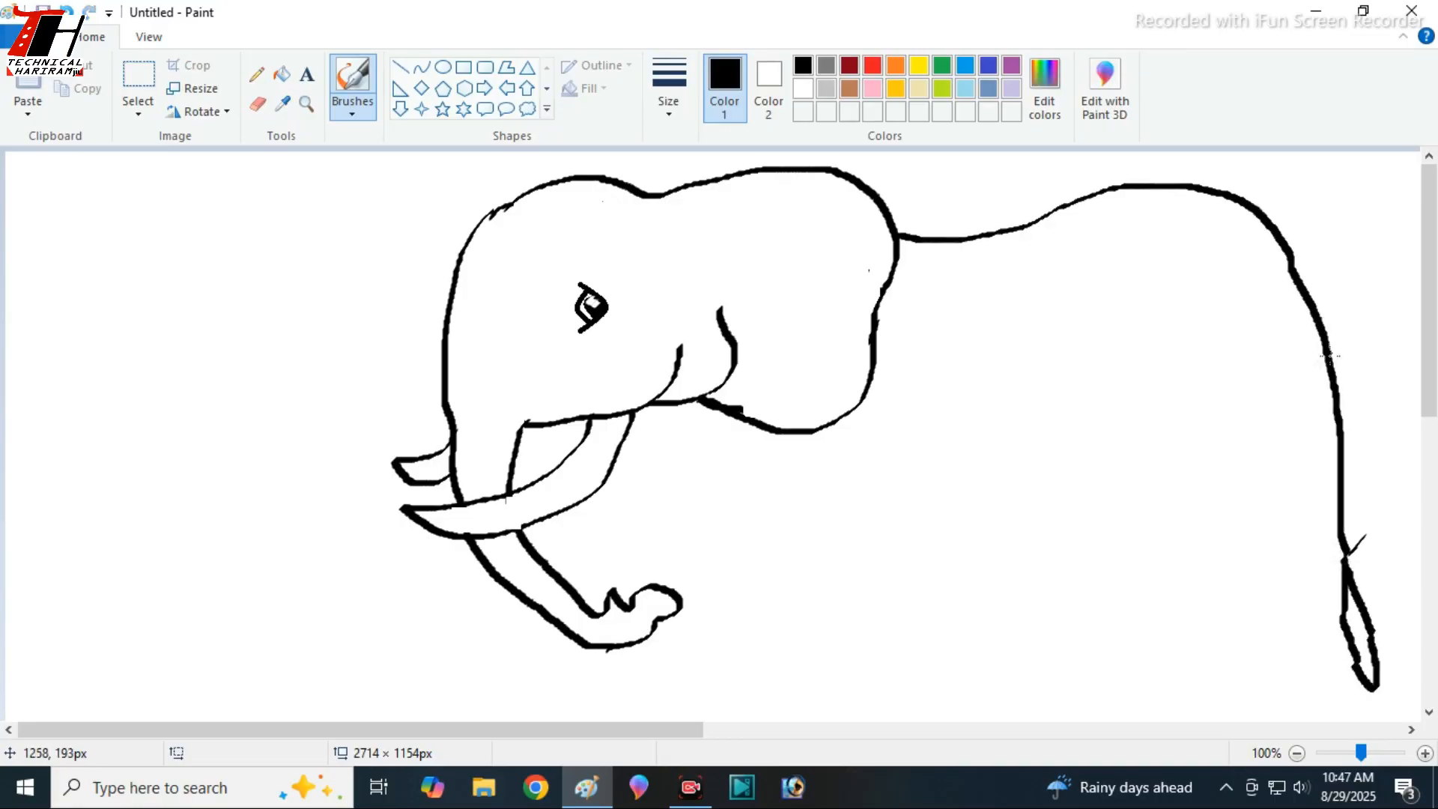
- Draw the near hind leg with its thigh line and foot, and the far hind leg behind it
mouse_move(1331, 382)
mouse_down()
mouse_move(1288, 482)
mouse_move(1150, 585)
mouse_move(1103, 692)
mouse_move(982, 692)
mouse_move(977, 663)
mouse_up()
mouse_move(1311, 320)
mouse_down()
mouse_move(1310, 429)
mouse_move(1192, 561)
mouse_move(1170, 621)
mouse_move(1187, 675)
mouse_move(1071, 683)
mouse_move(1092, 644)
mouse_move(1090, 556)
mouse_up()
mouse_move(1102, 358)
mouse_down()
mouse_move(1135, 398)
mouse_move(1139, 441)
mouse_move(1090, 558)
mouse_up()
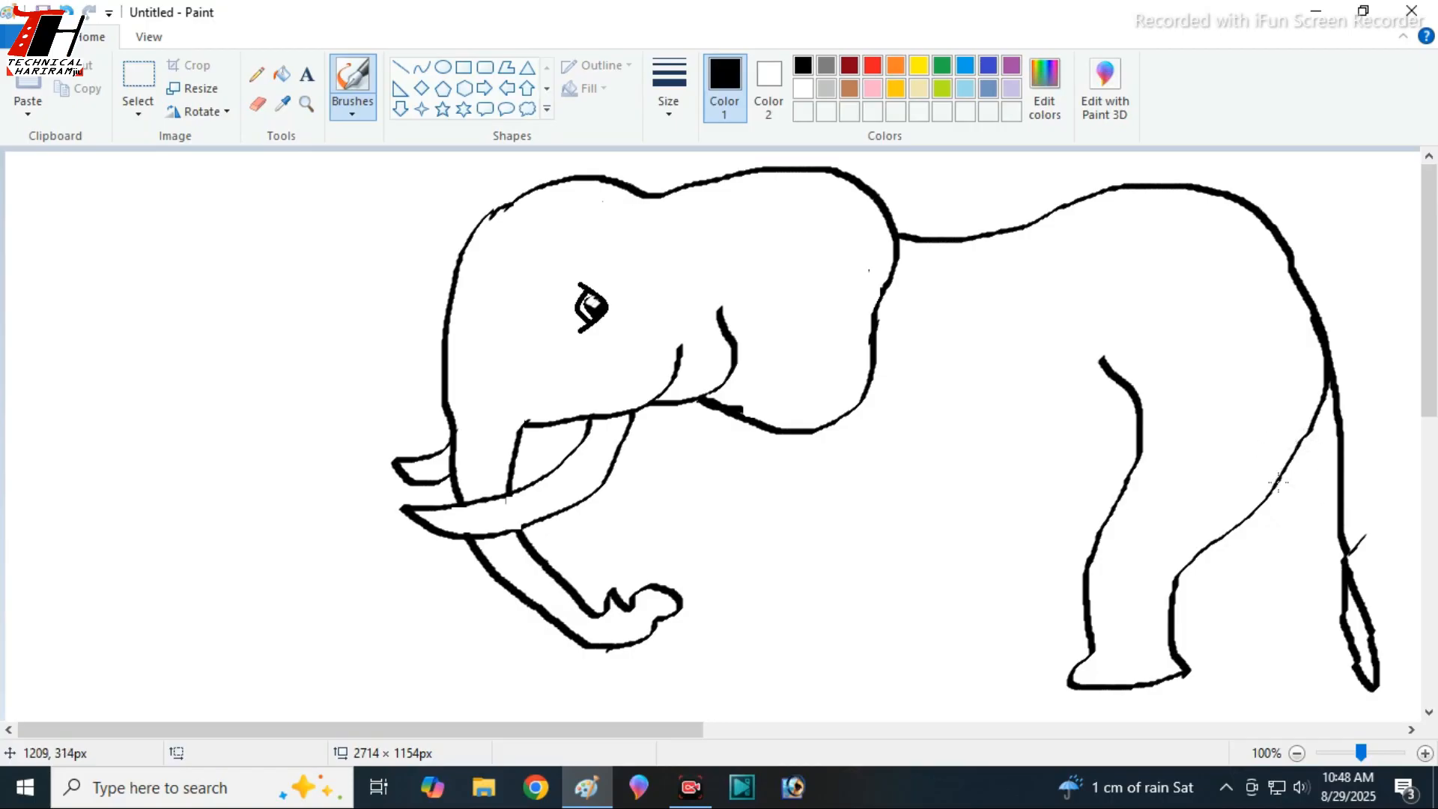
mouse_move(1278, 483)
mouse_down()
mouse_move(1266, 587)
mouse_move(1304, 653)
mouse_move(1234, 683)
mouse_move(1202, 676)
mouse_move(1187, 561)
mouse_up()
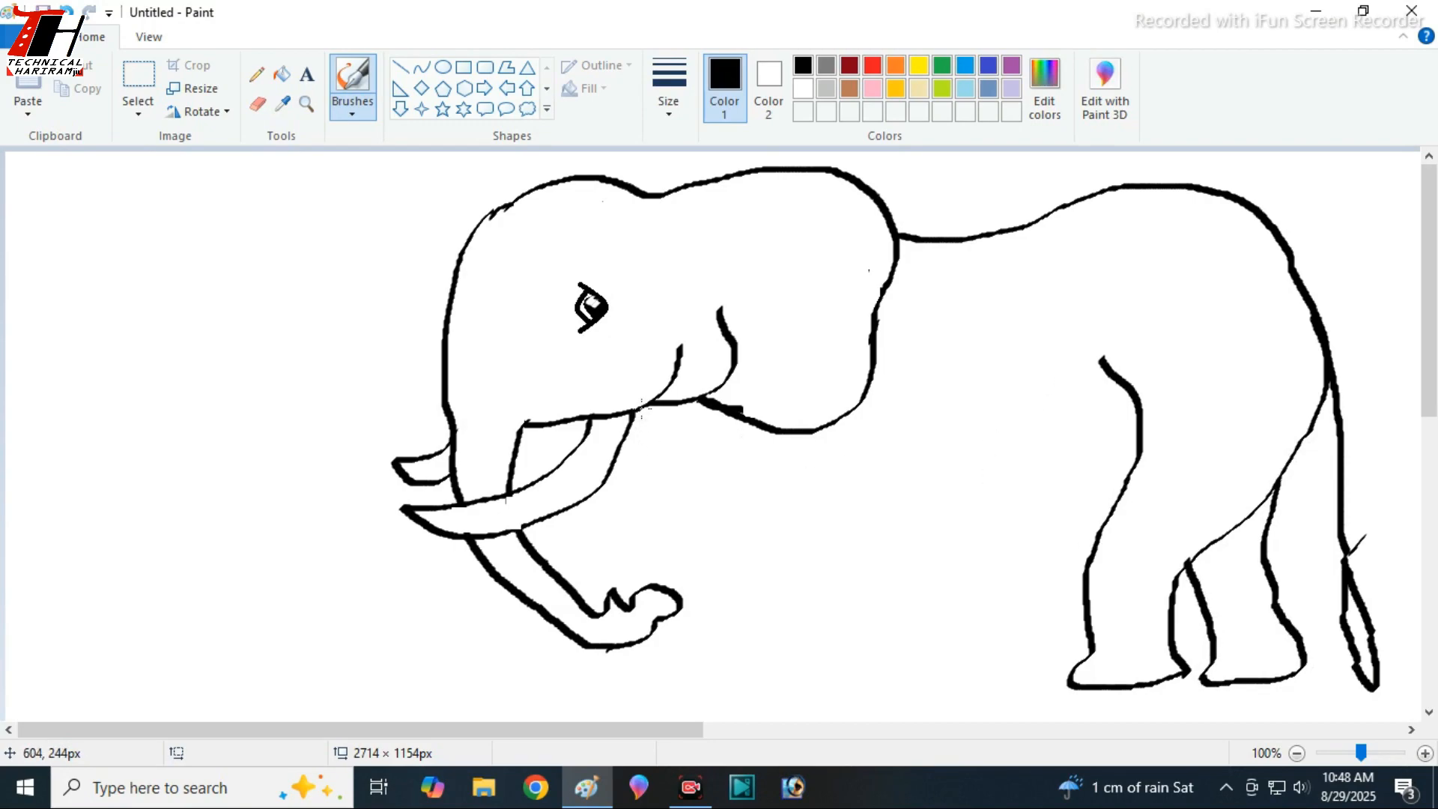
- Draw the chest curve from the jaw below the ear, plus the near foreleg's front edge and foot
mouse_move(641, 409)
mouse_down()
mouse_move(693, 477)
mouse_move(783, 519)
mouse_move(877, 508)
mouse_up()
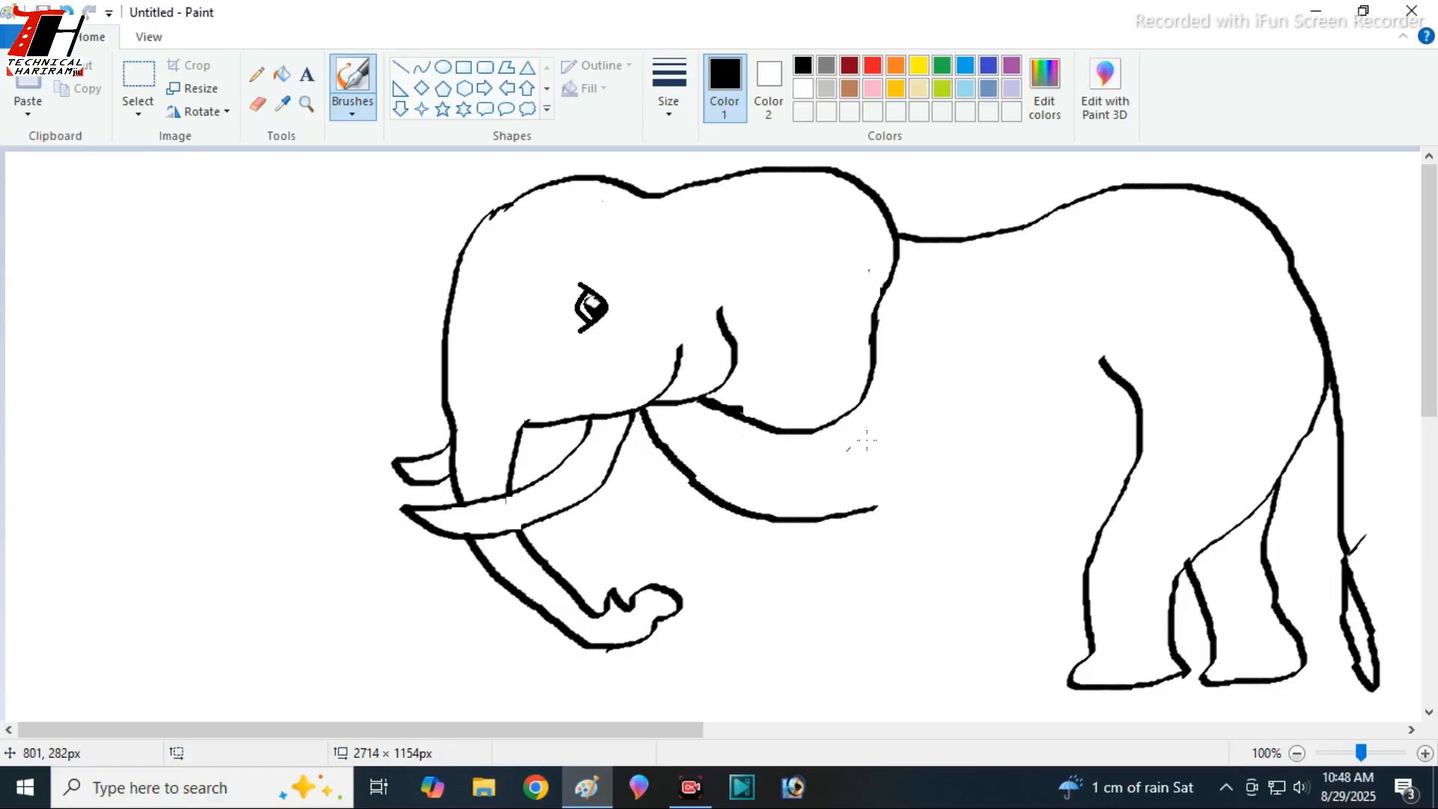
mouse_move(847, 431)
mouse_down()
mouse_move(893, 536)
mouse_move(878, 629)
mouse_move(843, 667)
mouse_move(964, 679)
mouse_move(975, 555)
mouse_up()
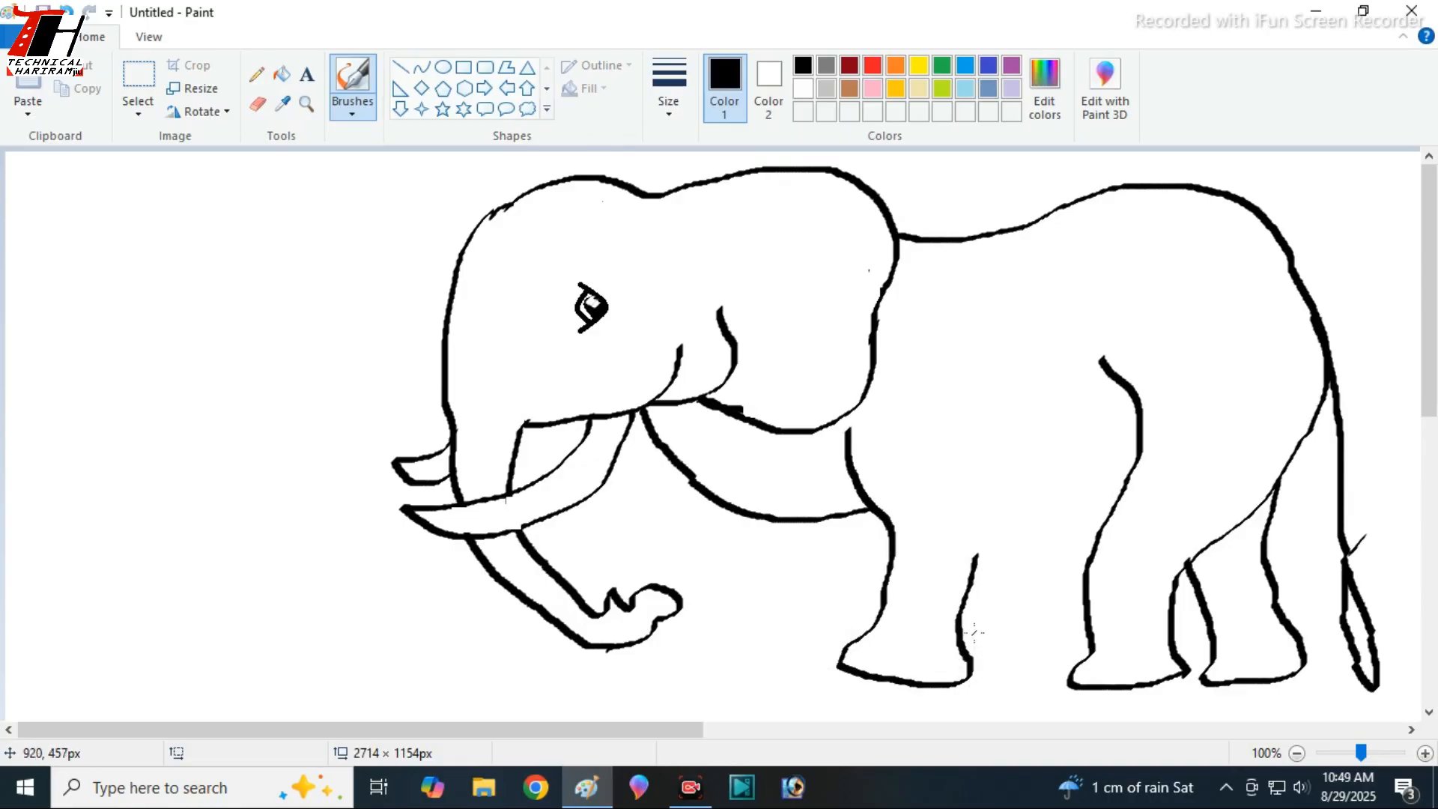
key(ctrl+z)
mouse_move(843, 445)
mouse_down()
mouse_move(885, 529)
mouse_move(871, 627)
mouse_move(890, 694)
mouse_move(991, 695)
mouse_move(1001, 662)
mouse_move(976, 635)
mouse_up()
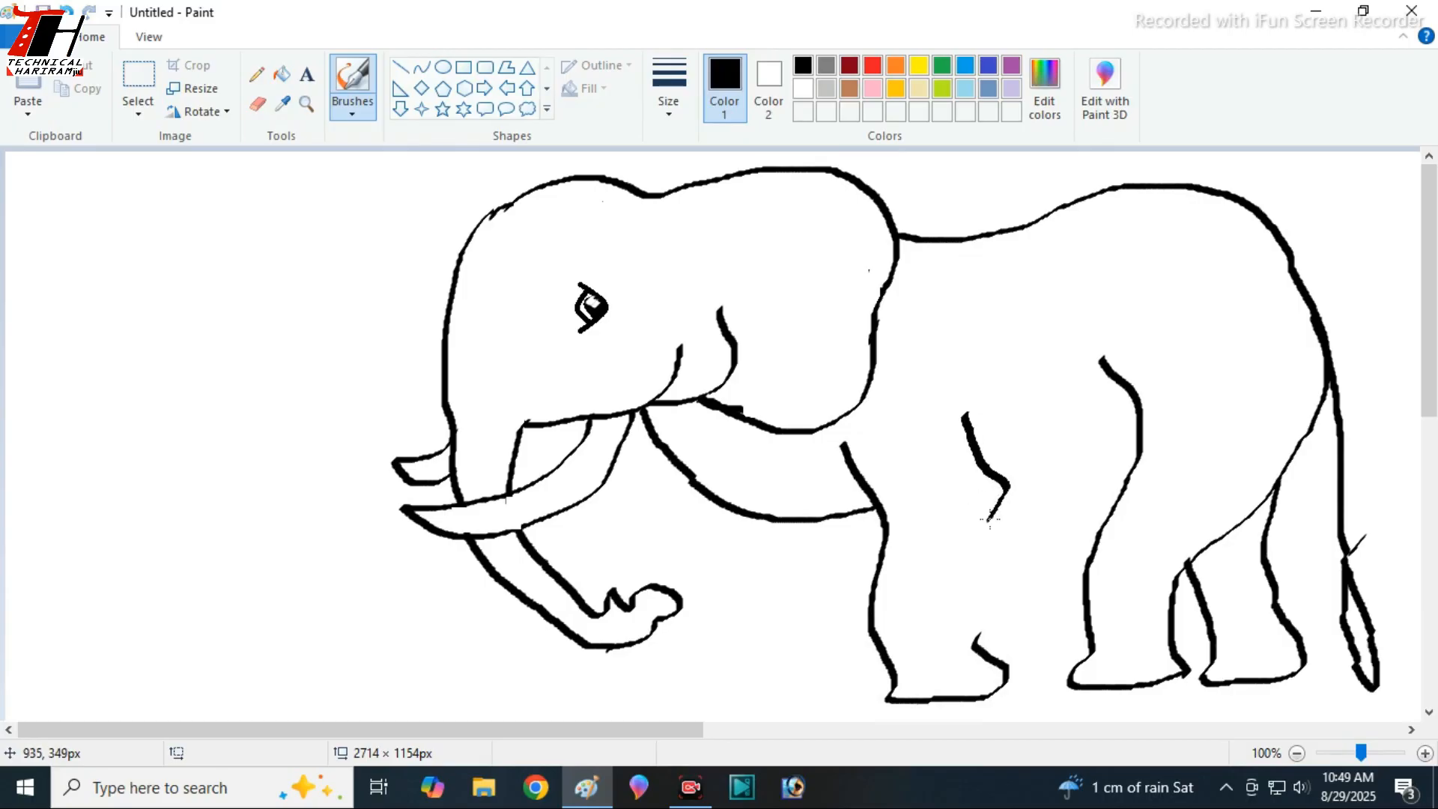
mouse_move(981, 433)
mouse_down()
mouse_move(1001, 504)
mouse_move(997, 537)
mouse_move(953, 576)
mouse_up()
key(ctrl+z)
mouse_move(974, 423)
mouse_down()
mouse_move(974, 487)
mouse_move(996, 543)
mouse_move(968, 598)
mouse_move(973, 483)
mouse_move(995, 535)
mouse_move(956, 421)
mouse_move(975, 650)
mouse_up()
key(ctrl+z)
key(ctrl+z)
key(ctrl+z)
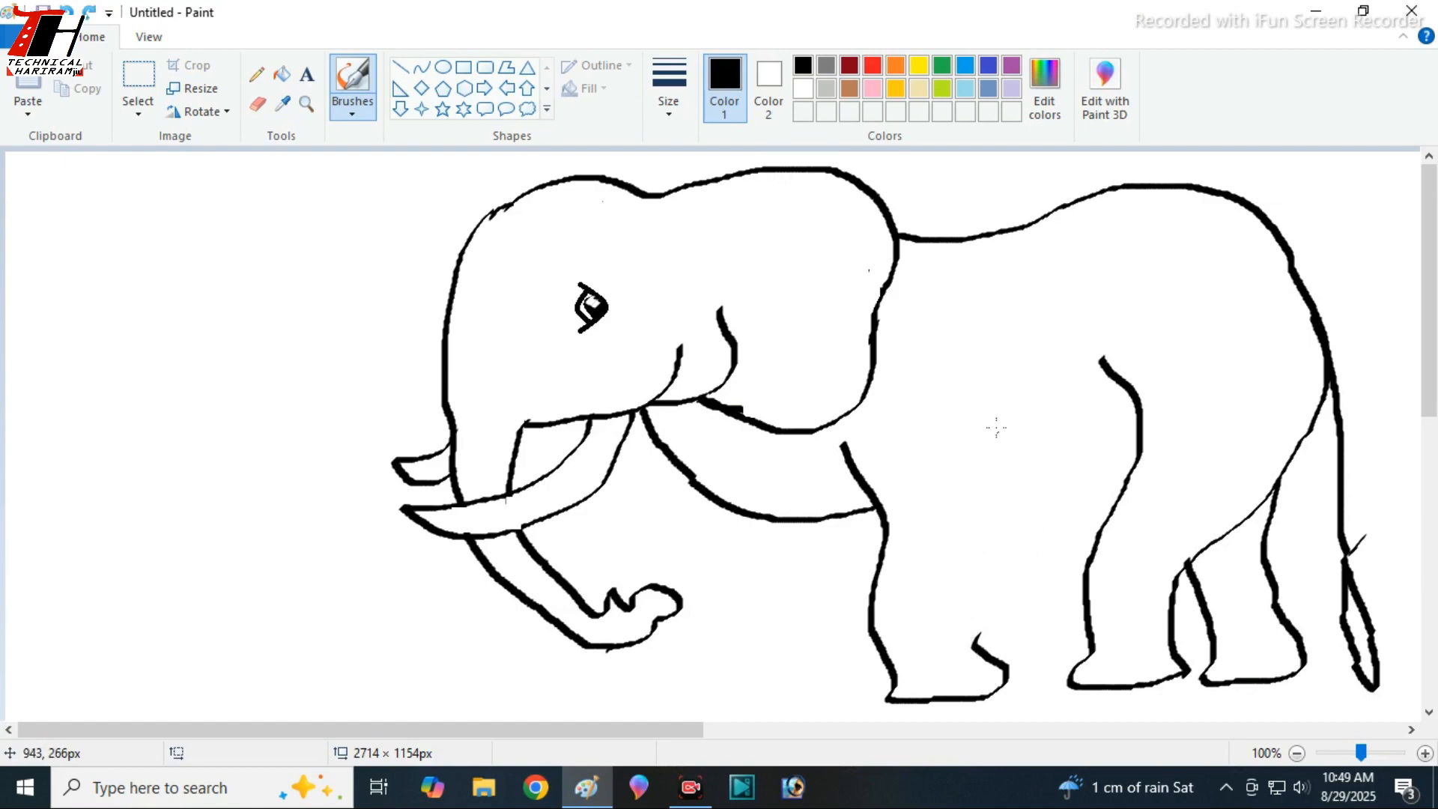
- Draw the near foreleg's rear edge from the elbow bend down to the heel of its foot
mouse_move(971, 445)
mouse_down()
mouse_move(990, 476)
mouse_move(976, 658)
mouse_up()
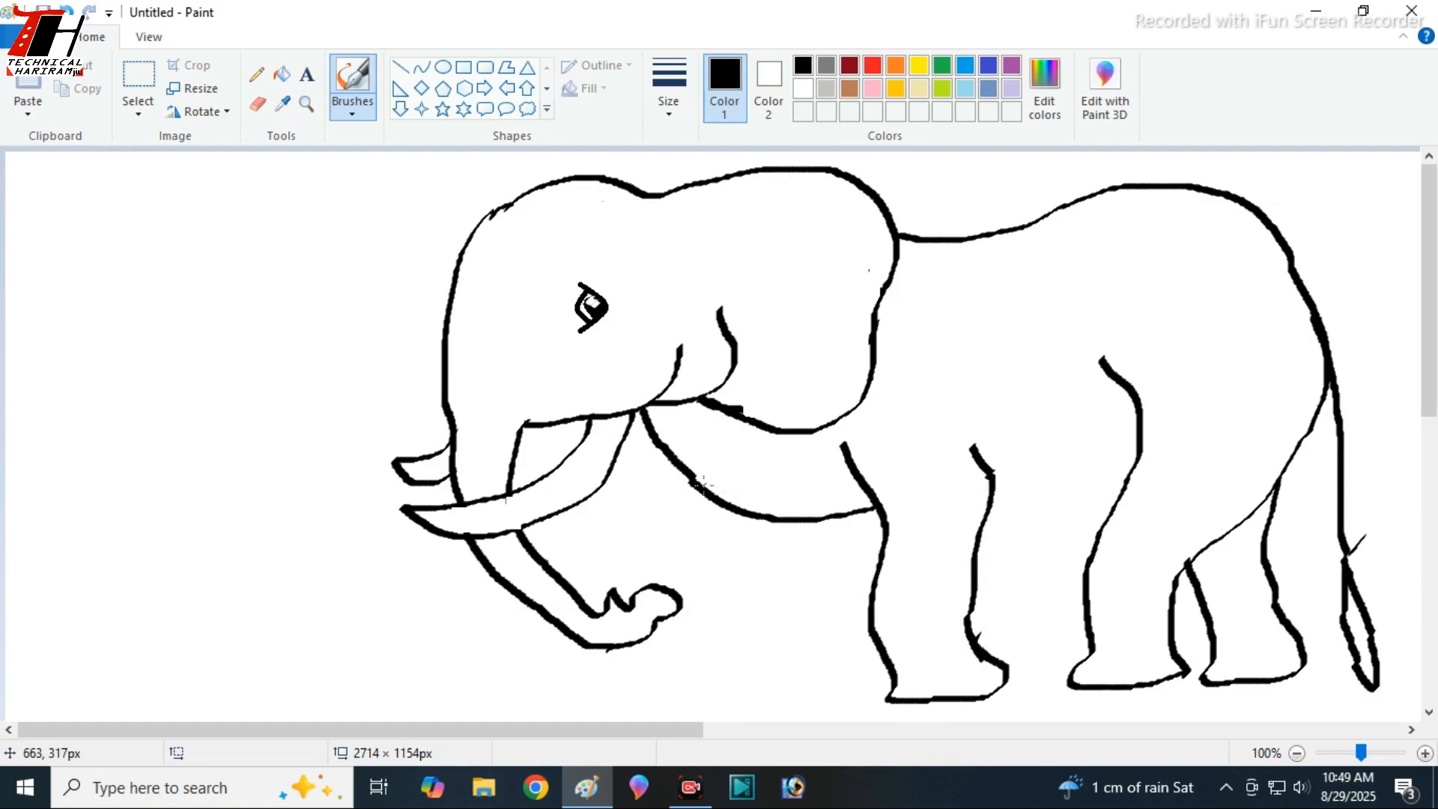
mouse_move(699, 496)
mouse_down()
mouse_move(727, 596)
mouse_move(707, 692)
mouse_move(774, 710)
mouse_up()
key(ctrl+z)
key(ctrl+z)
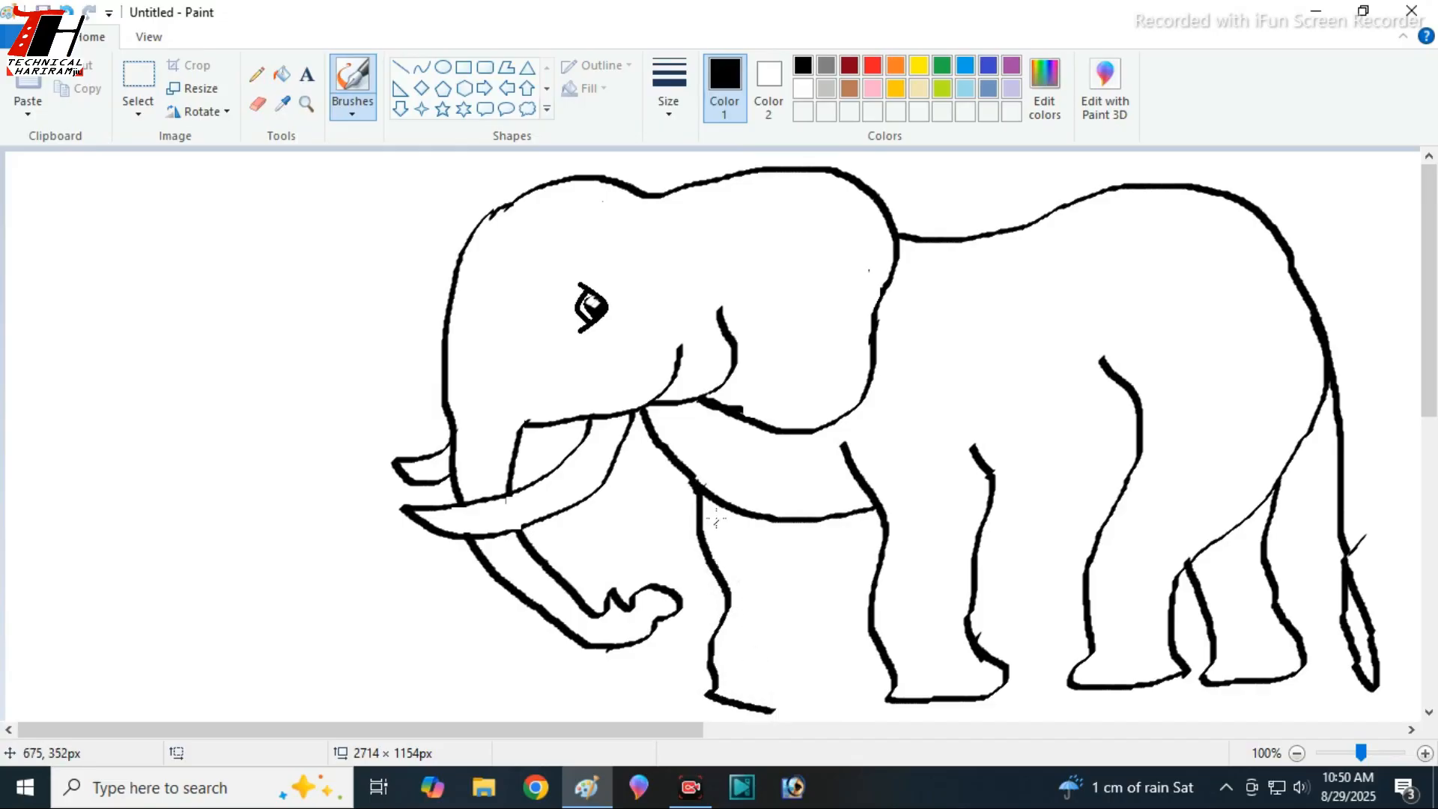
mouse_move(695, 481)
mouse_down()
mouse_move(681, 508)
mouse_move(720, 603)
mouse_move(718, 651)
mouse_move(698, 678)
mouse_move(788, 686)
mouse_move(803, 668)
mouse_move(784, 633)
mouse_move(768, 529)
mouse_up()
key(ctrl+z)
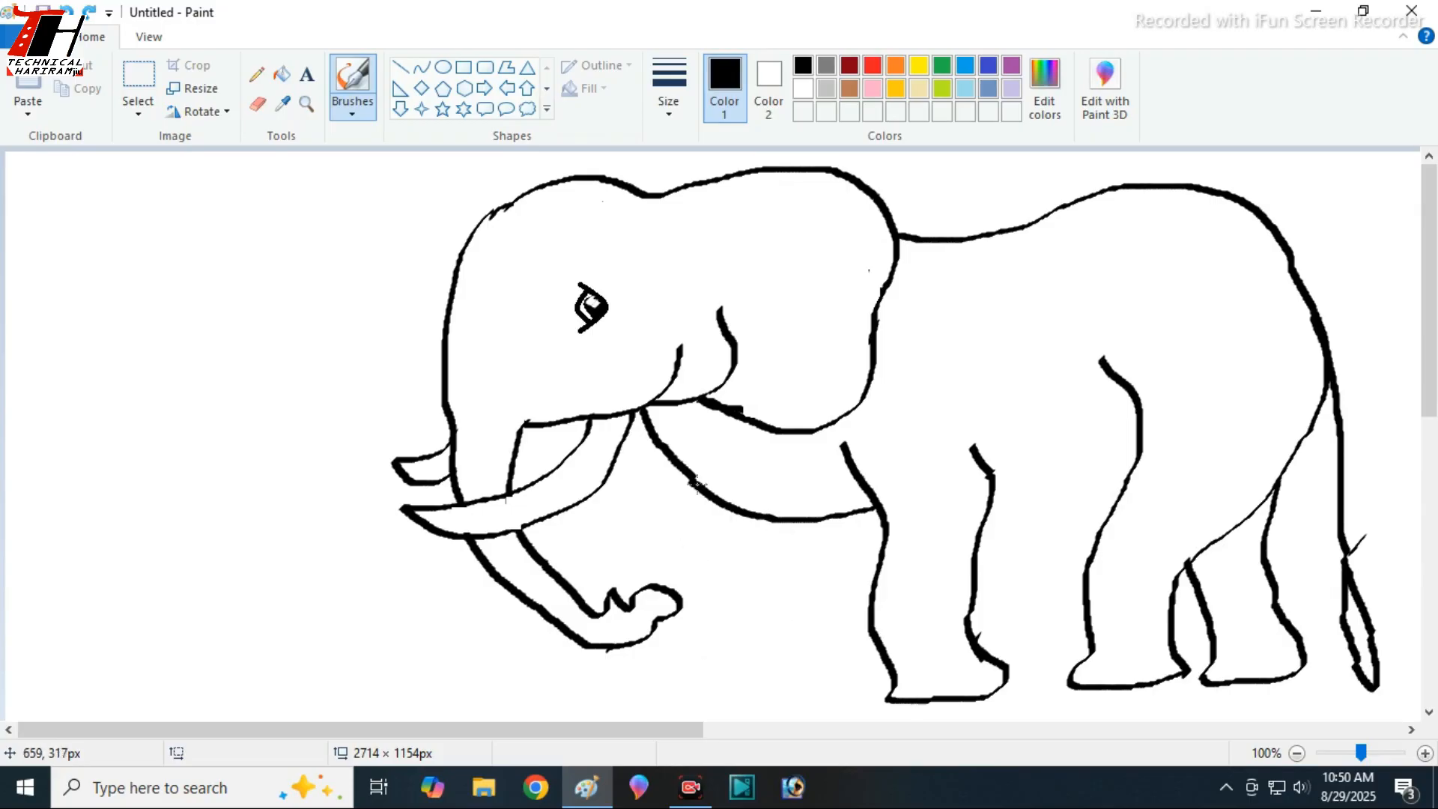
- Draw the far foreleg with its foot below the chest curve, and add rounded toenails to all four feet
mouse_move(696, 483)
mouse_down()
mouse_move(719, 559)
mouse_move(704, 668)
mouse_move(728, 696)
mouse_move(804, 695)
mouse_move(815, 666)
mouse_move(796, 625)
mouse_move(810, 565)
mouse_move(796, 516)
mouse_up()
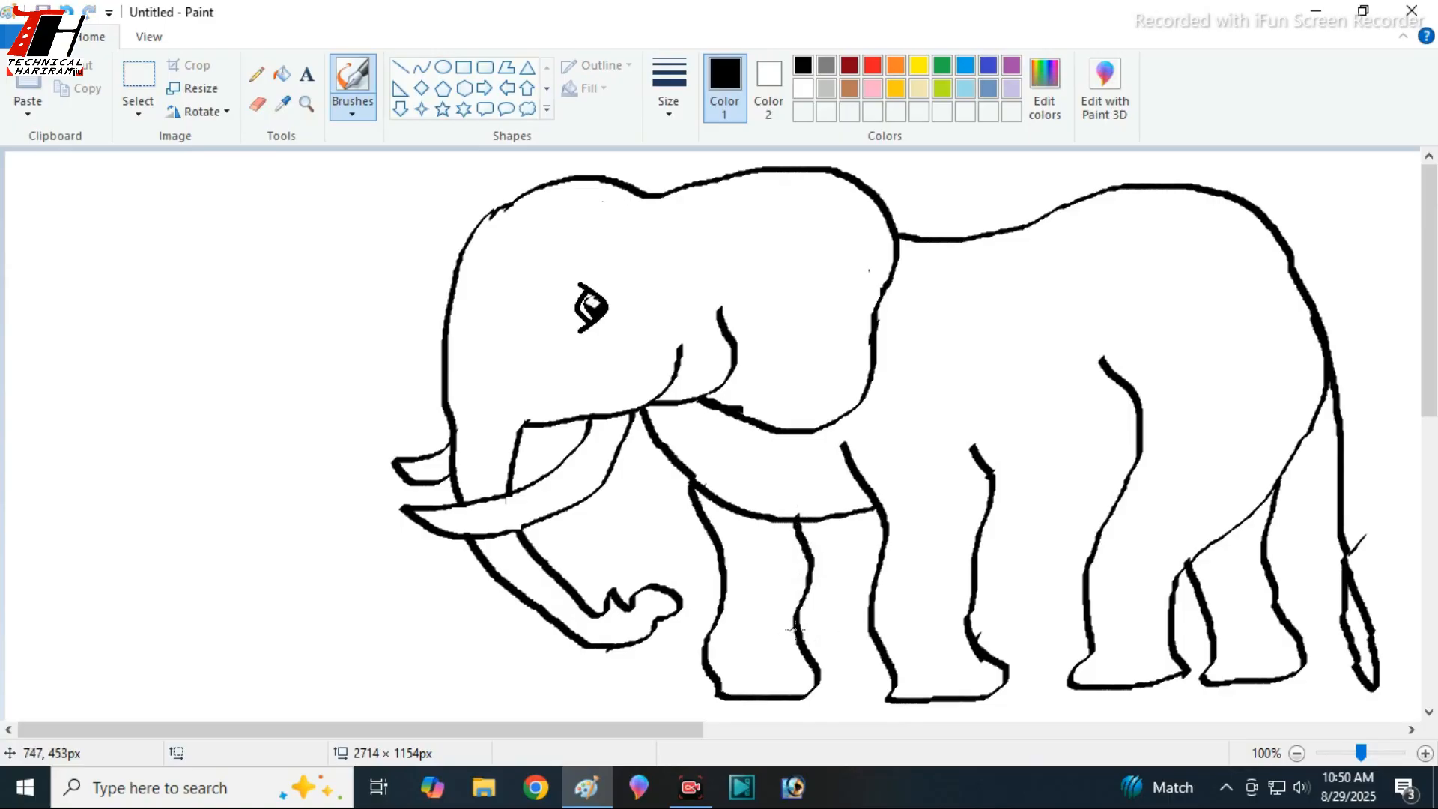
mouse_move(725, 694)
mouse_down()
mouse_move(782, 680)
mouse_move(795, 697)
mouse_move(817, 673)
mouse_move(941, 698)
mouse_move(960, 677)
mouse_move(968, 701)
mouse_move(983, 677)
mouse_move(997, 695)
mouse_move(999, 668)
mouse_move(1090, 671)
mouse_move(1094, 688)
mouse_move(1141, 677)
mouse_move(1151, 657)
mouse_move(1164, 680)
mouse_move(1174, 661)
mouse_move(1298, 677)
mouse_up()
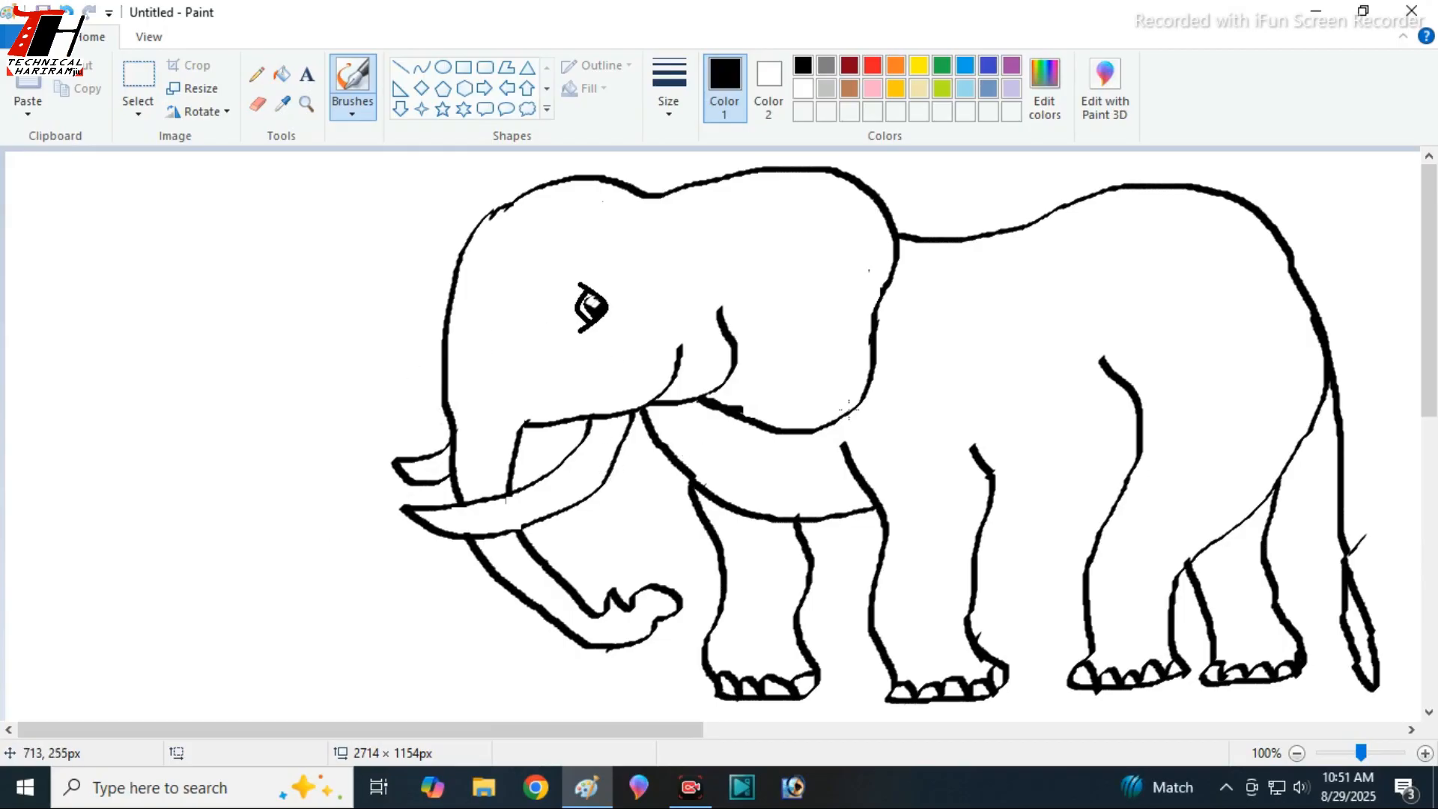
- Draw a curved band along the ear's rear lower edge, with a pointed notch running to the near foreleg
drag(170, 602, 171, 618)
key(ctrl+z)
mouse_move(875, 323)
mouse_down()
mouse_move(899, 330)
mouse_move(904, 358)
mouse_move(885, 408)
mouse_move(788, 454)
mouse_move(796, 477)
mouse_move(867, 499)
mouse_up()
- Draw the belly line between foreleg and hind leg, a parallel line above it, and short hatch strokes between them
drag(990, 504, 1136, 459)
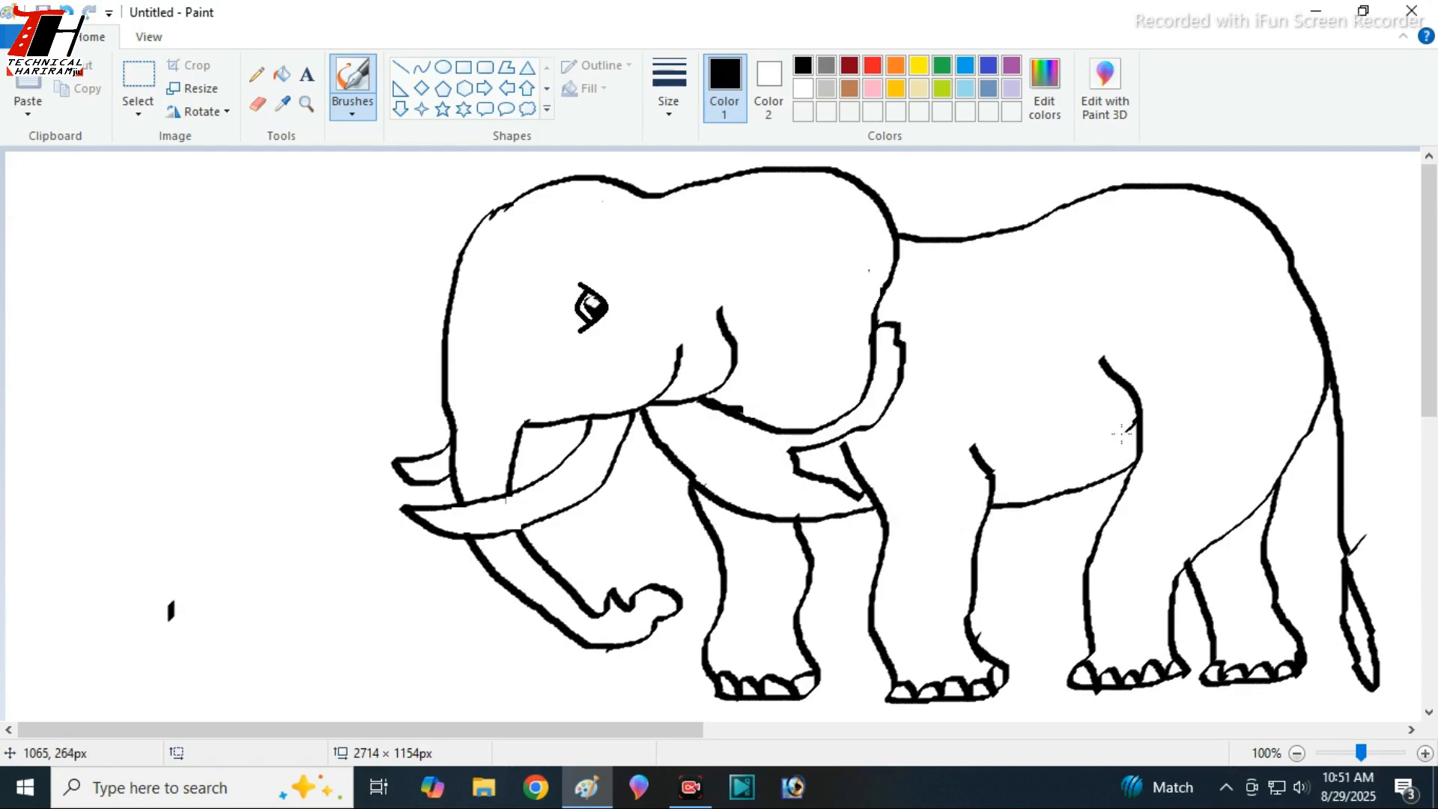
drag(1123, 455, 991, 476)
drag(1115, 457, 1057, 477)
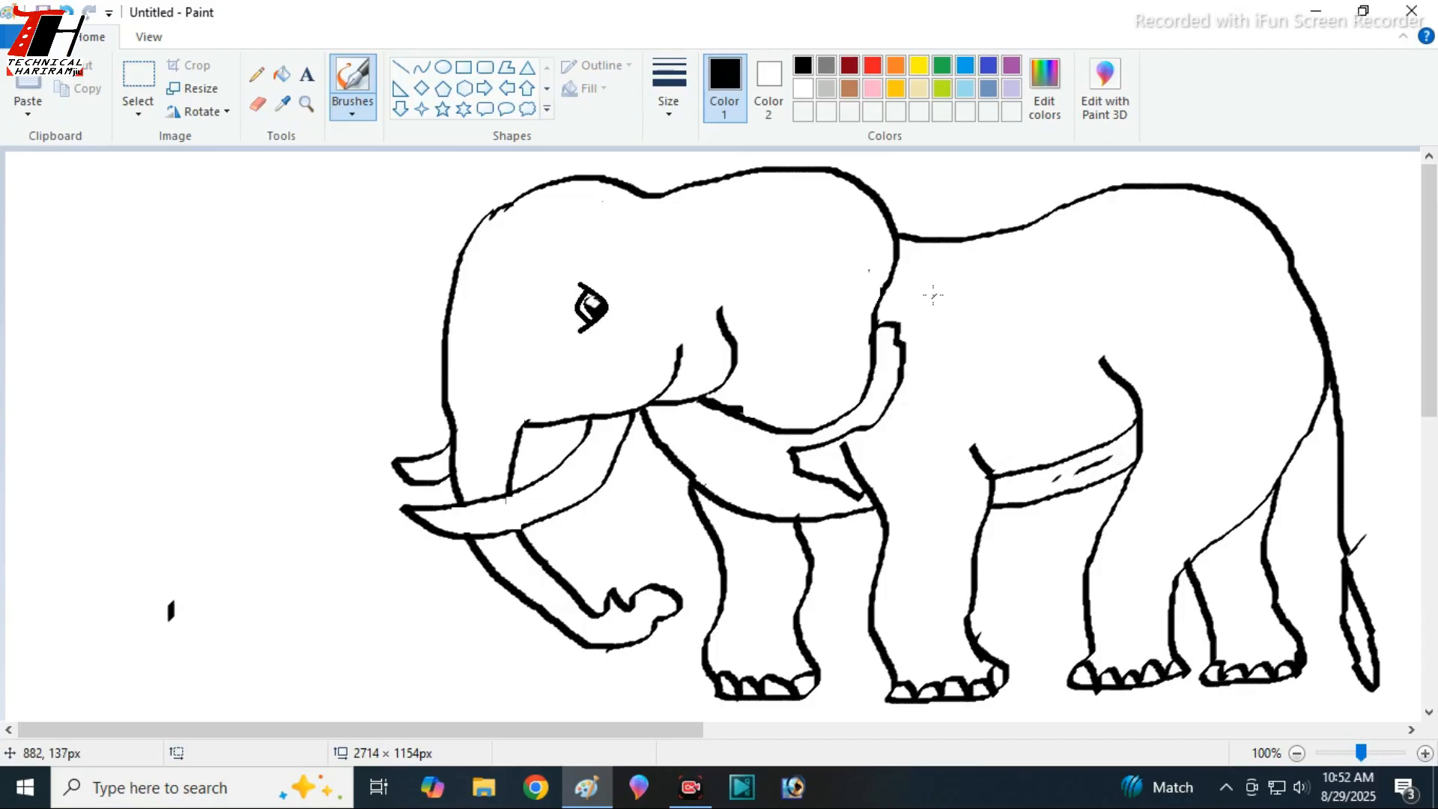
- Add crease strokes inside the near ear, and draw the far ear behind the forehead with an inner fold line
mouse_move(852, 187)
mouse_down()
mouse_move(764, 248)
mouse_move(863, 200)
mouse_move(816, 210)
mouse_up()
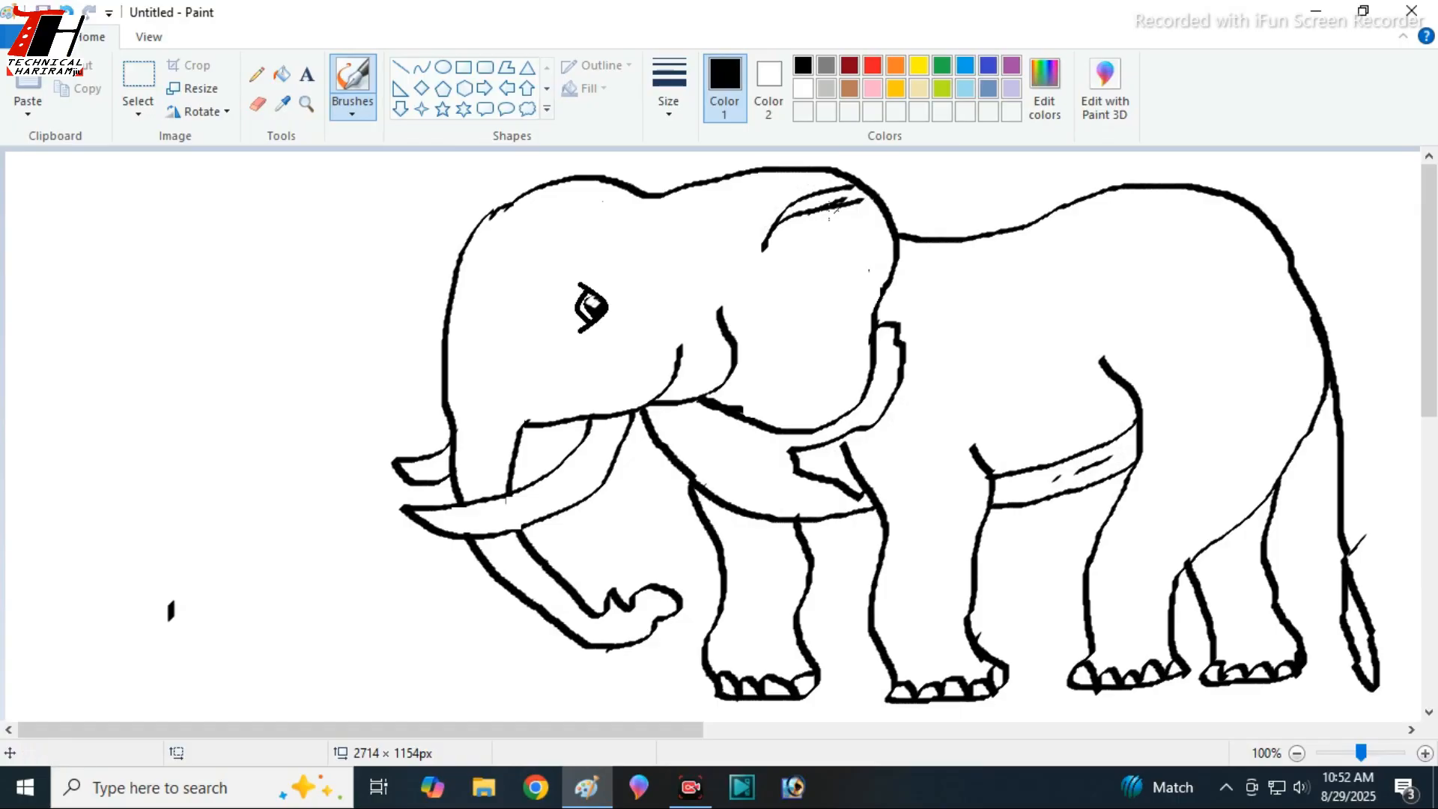
drag(875, 253, 809, 240)
drag(863, 296, 801, 278)
drag(833, 380, 792, 349)
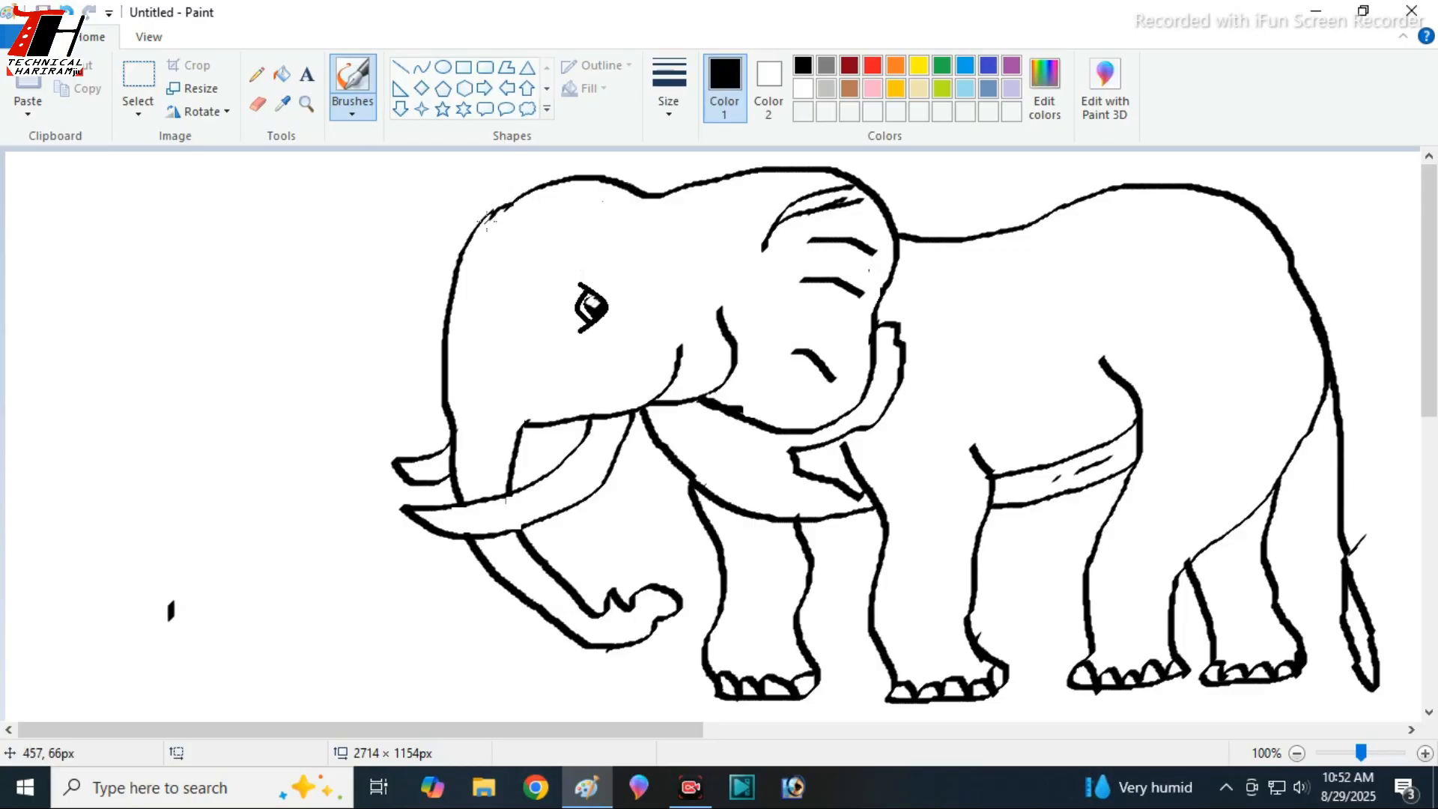
mouse_move(488, 219)
mouse_down()
mouse_move(394, 221)
mouse_move(366, 238)
mouse_move(379, 301)
mouse_move(446, 353)
mouse_up()
drag(466, 245, 404, 258)
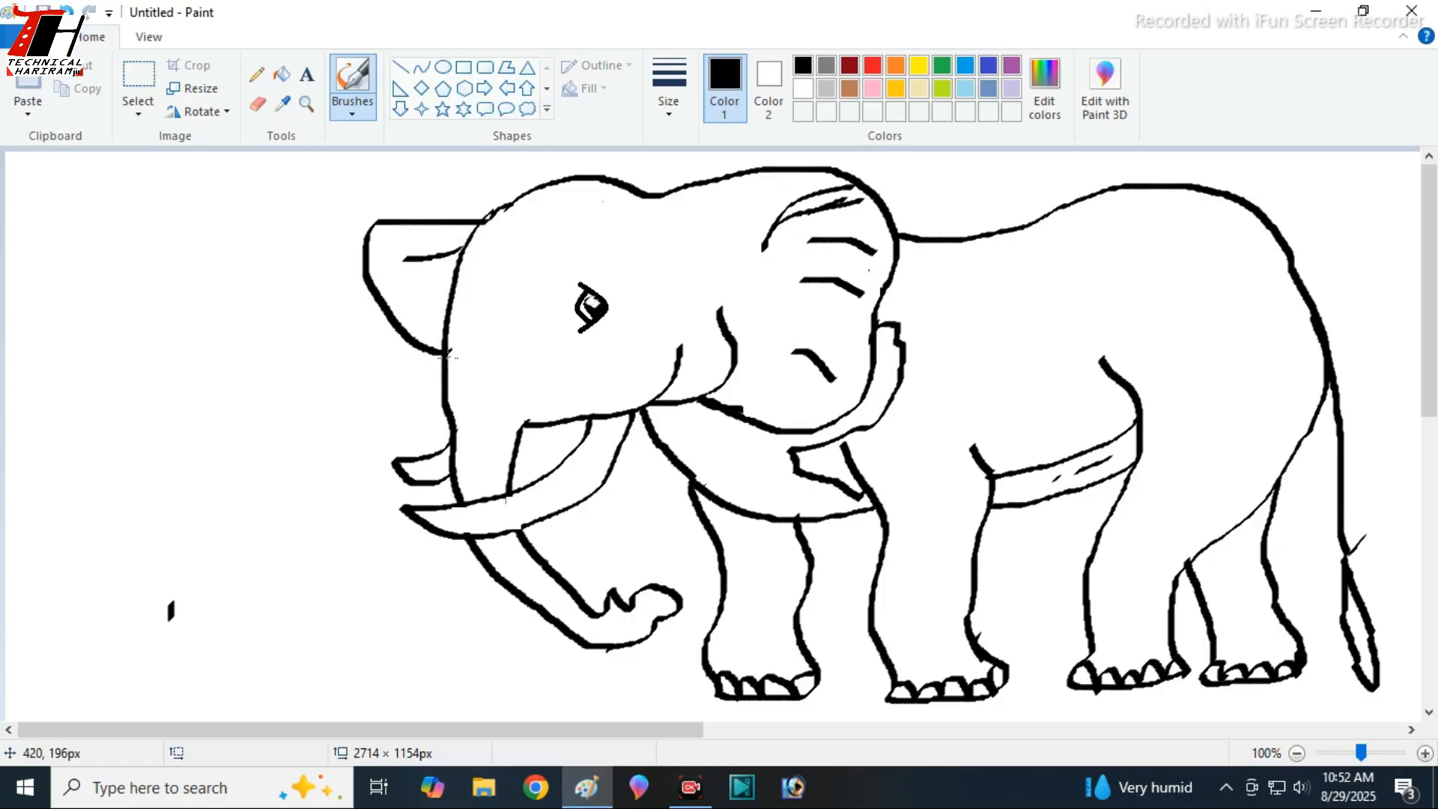
- Add short wrinkle strokes along the trunk, from below the forehead down to near its curled tip
drag(449, 354, 493, 360)
drag(490, 390, 455, 379)
mouse_move(488, 423)
mouse_down()
mouse_move(458, 423)
mouse_move(460, 468)
mouse_up()
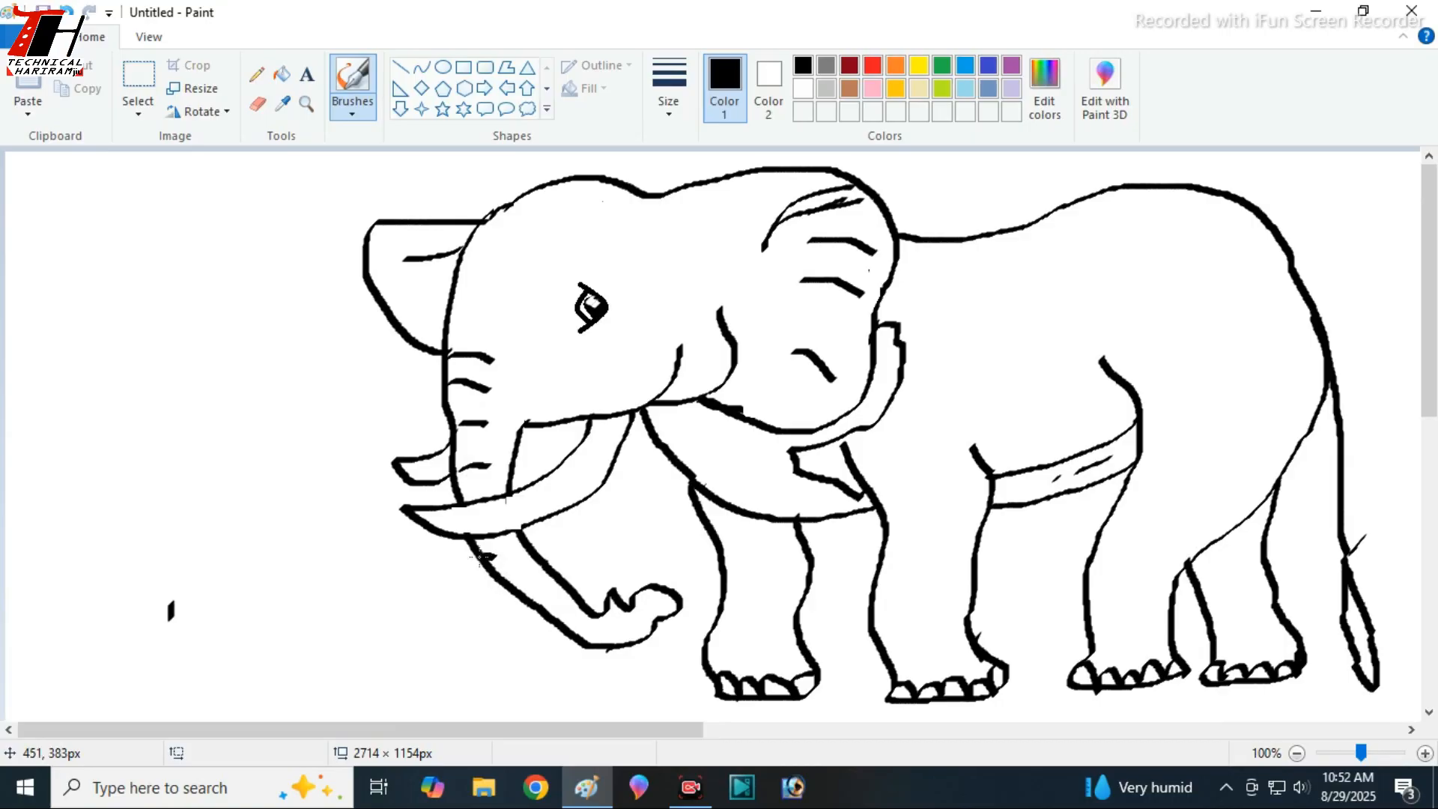
mouse_move(535, 586)
mouse_down()
mouse_move(515, 588)
mouse_move(547, 606)
mouse_up()
drag(575, 624, 596, 627)
- Add short wrinkle strokes to both forelegs and the near hind leg
drag(733, 554, 755, 560)
drag(878, 623, 897, 615)
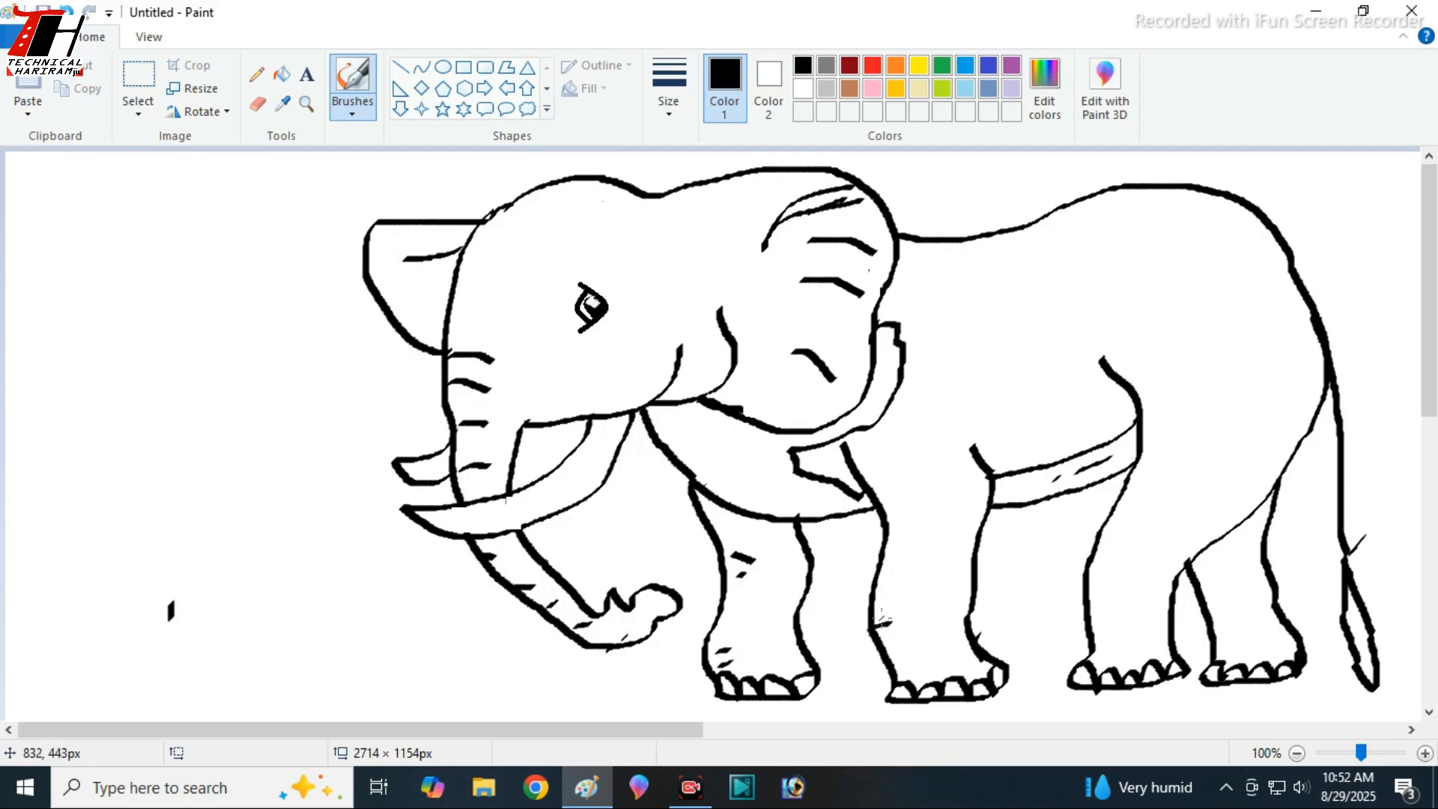
drag(920, 506, 923, 521)
drag(1101, 536, 1098, 574)
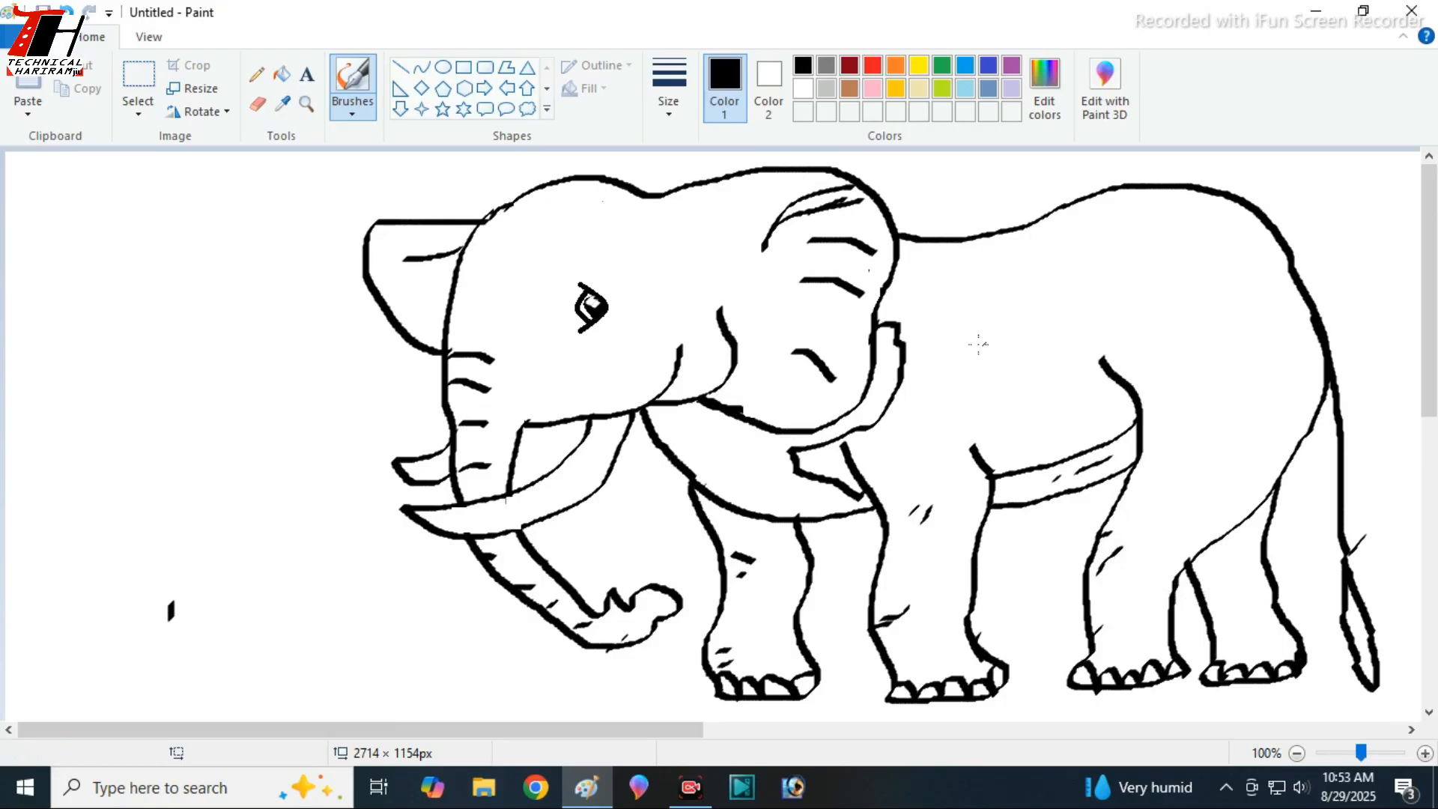
- Draw a vertical shoulder crease on the body, hair strokes in the tail tuft, and a short stroke at the mouth corner
drag(986, 349, 979, 428)
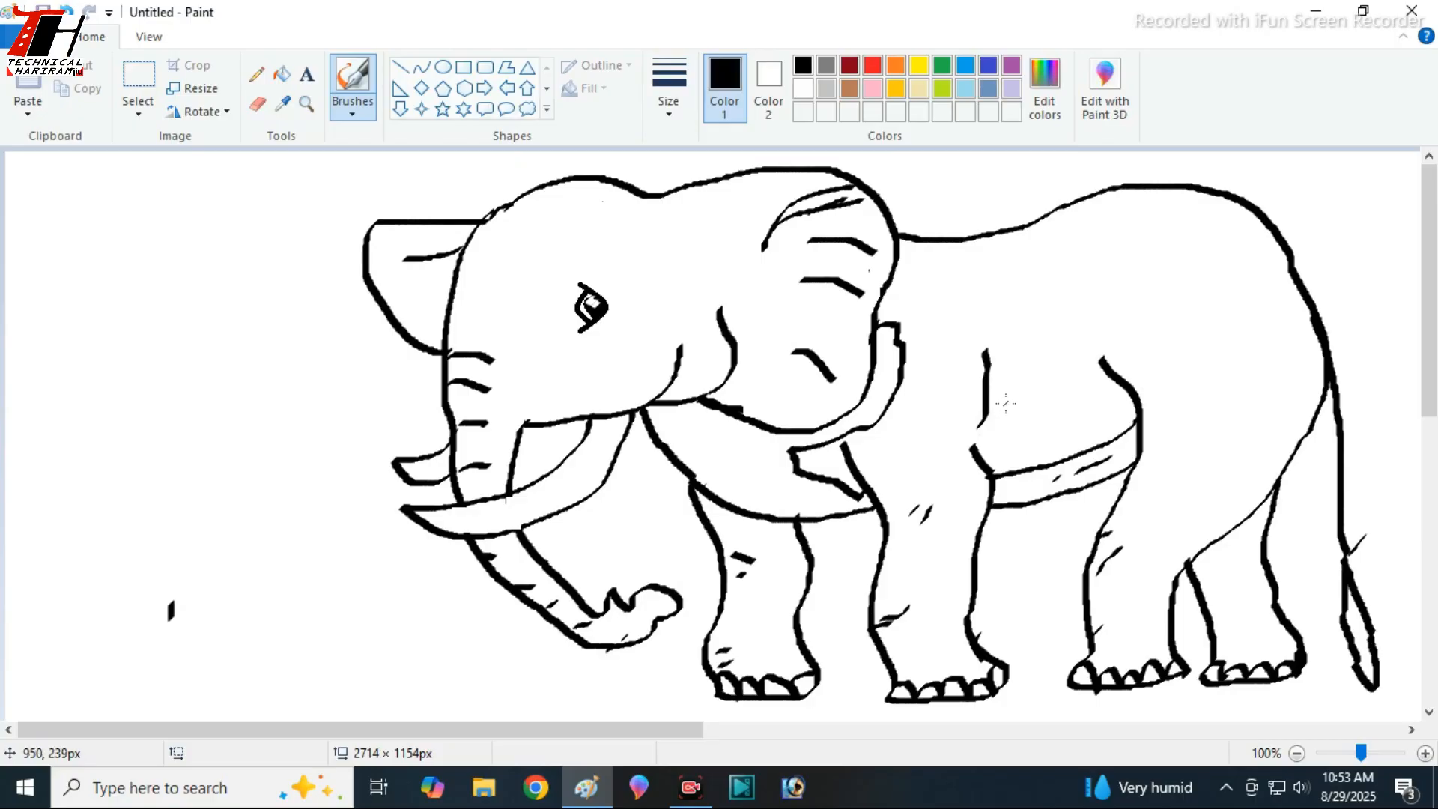
drag(1360, 635, 1361, 637)
drag(694, 347, 663, 352)
- Fill the head, far ear, trunk, body, legs and tail tuft with dark grey
click(281, 74)
click(825, 65)
click(688, 200)
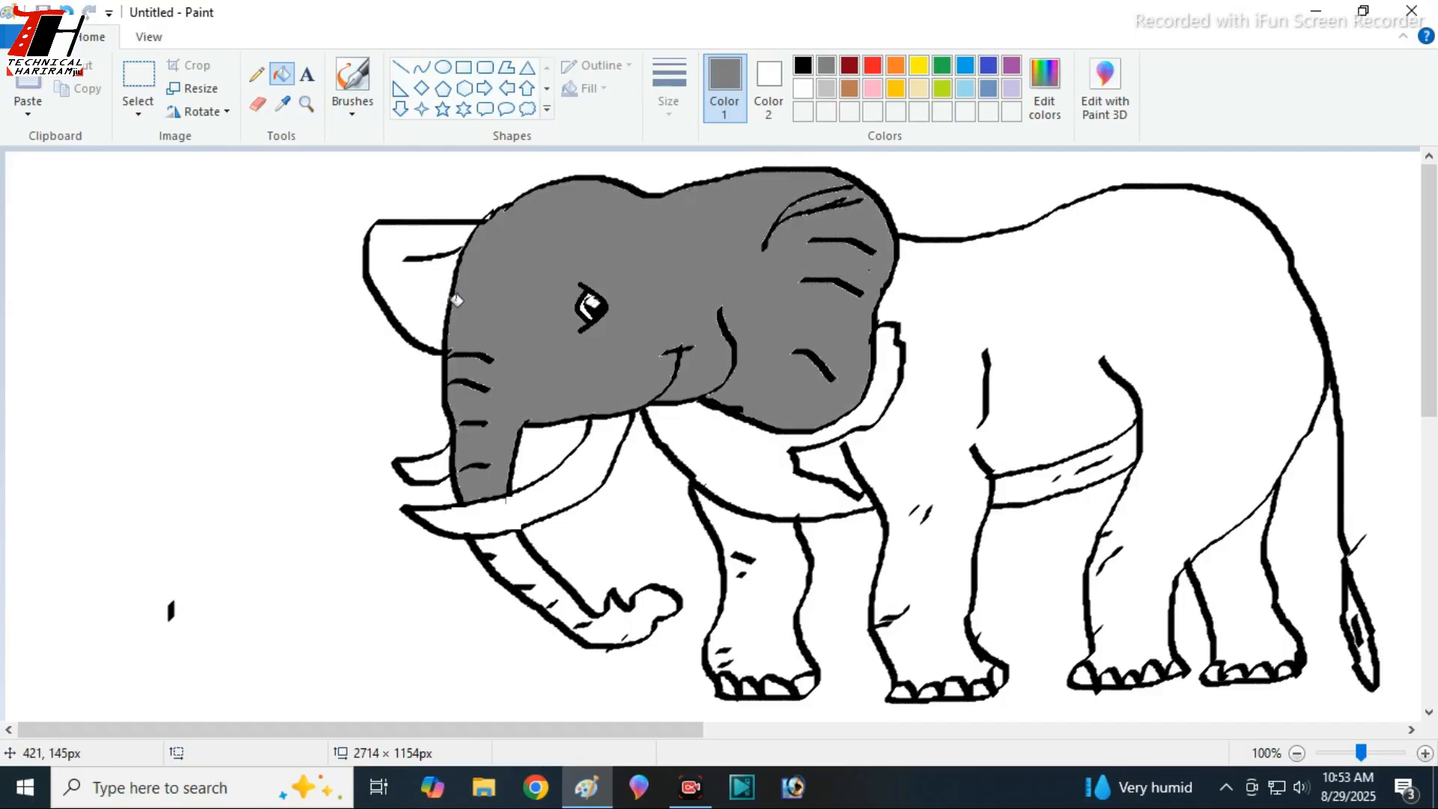
click(425, 282)
click(538, 577)
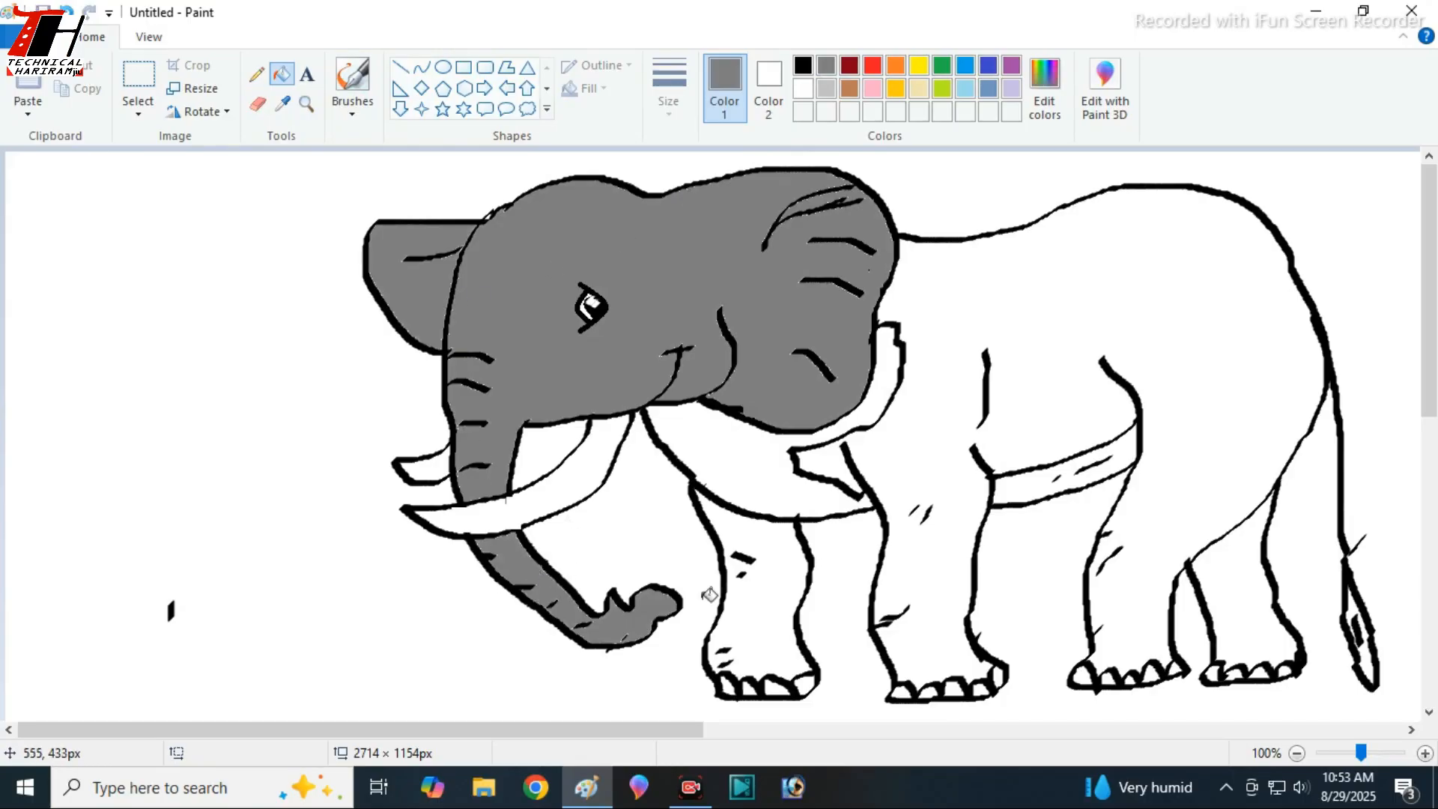
click(773, 568)
click(940, 567)
click(1236, 575)
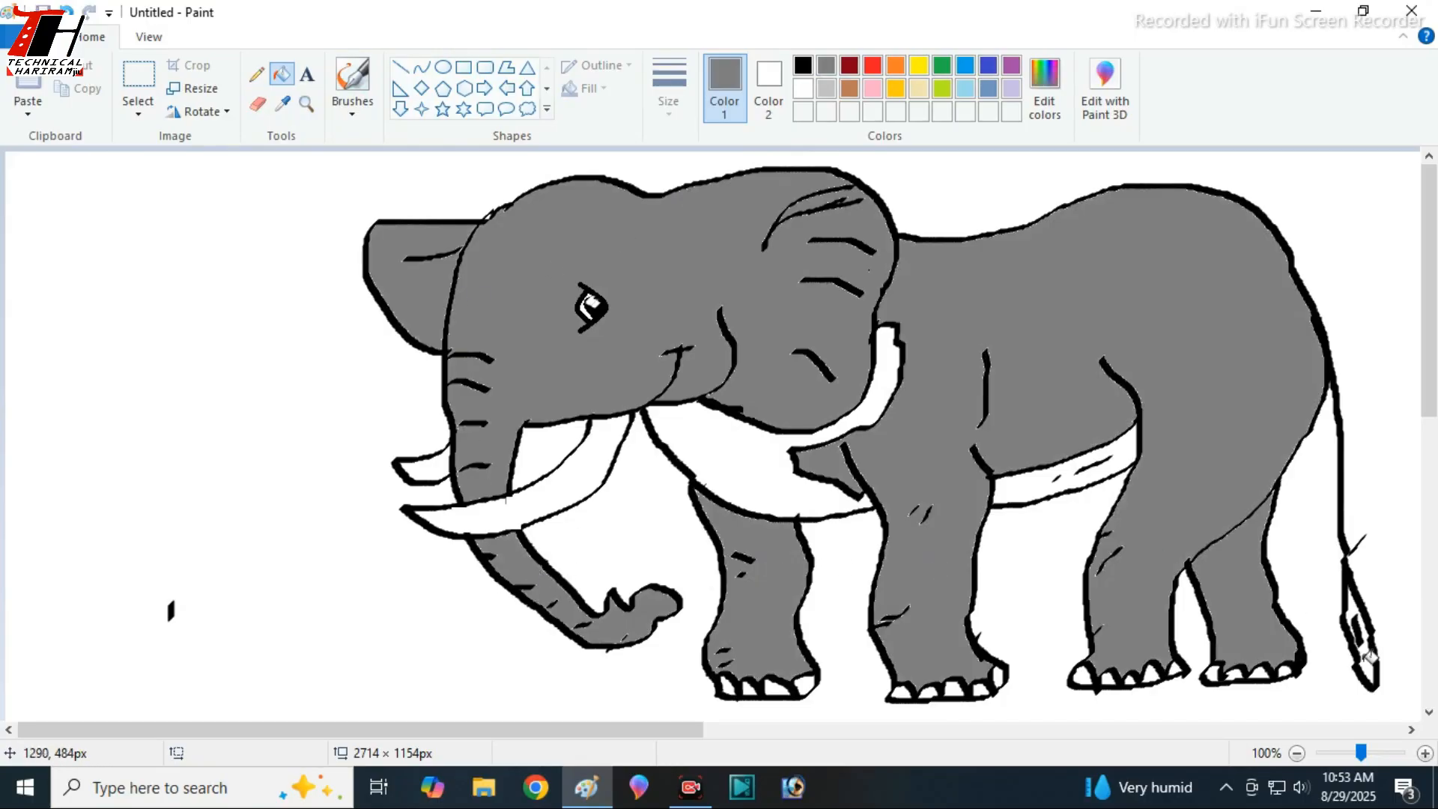
click(1359, 637)
- Fill the chest with its band behind the ear, and the belly strip, with light grey
click(826, 88)
click(884, 384)
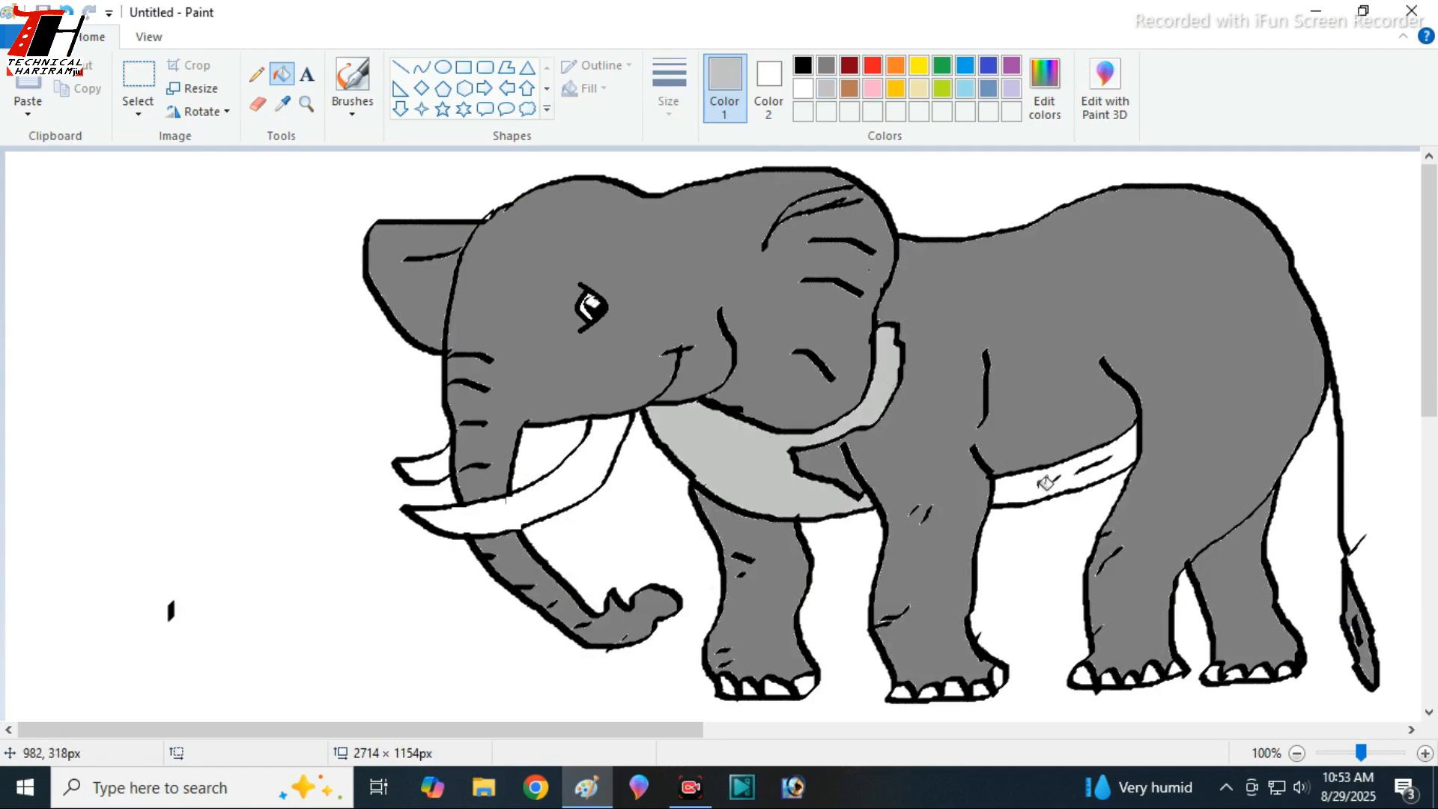
click(1046, 483)
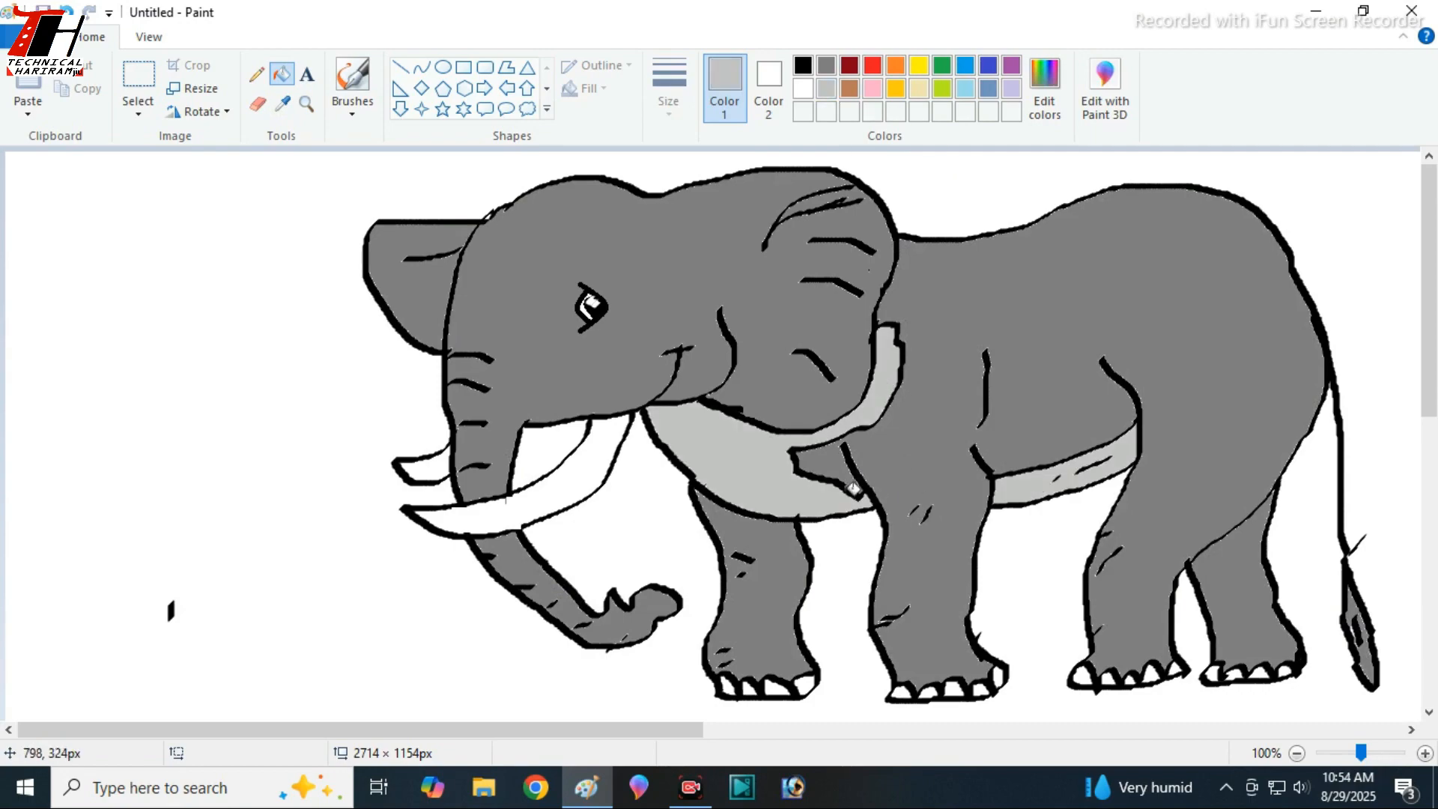
- Fill the toenails on all four feet with light grey
click(733, 689)
key(ctrl+z)
click(807, 684)
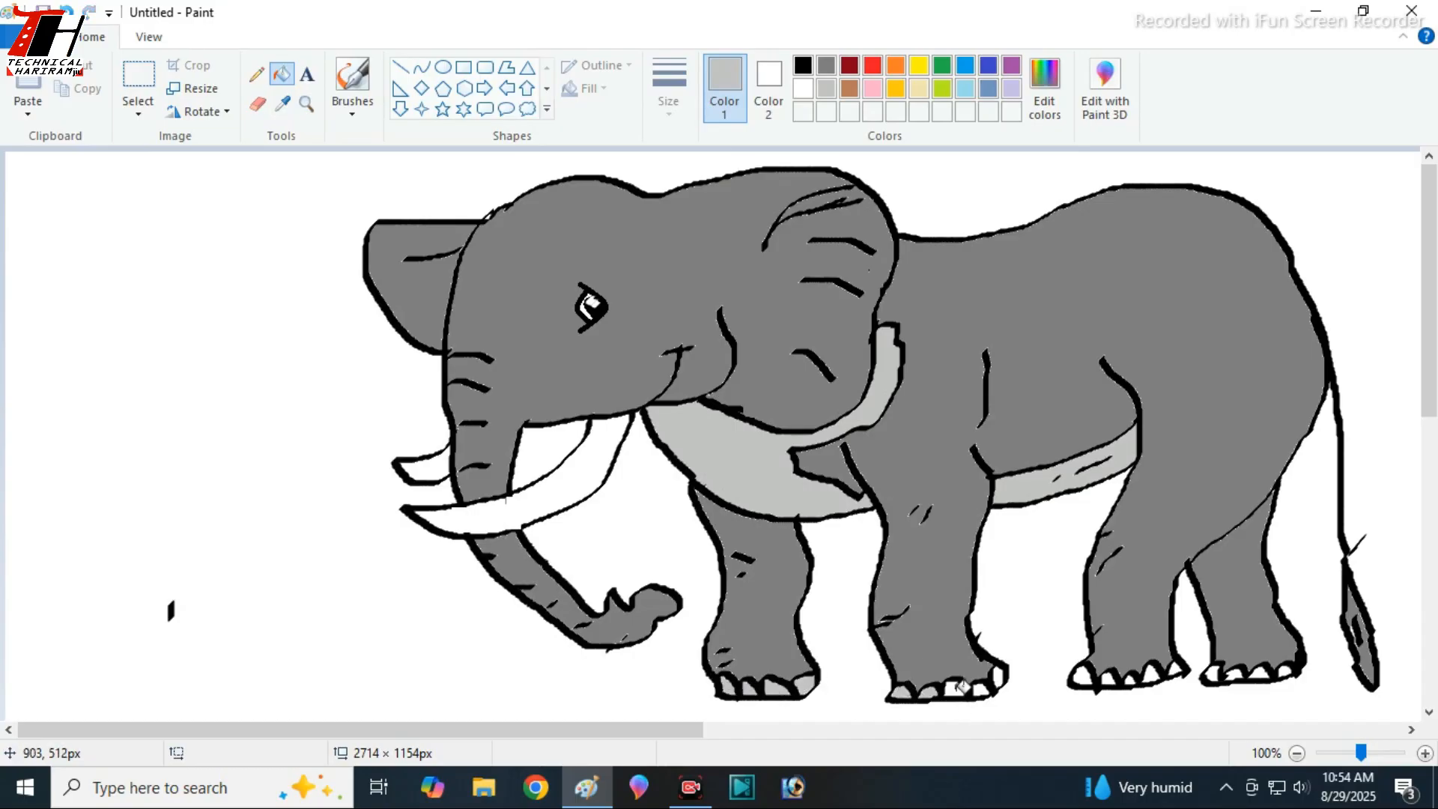
click(1000, 676)
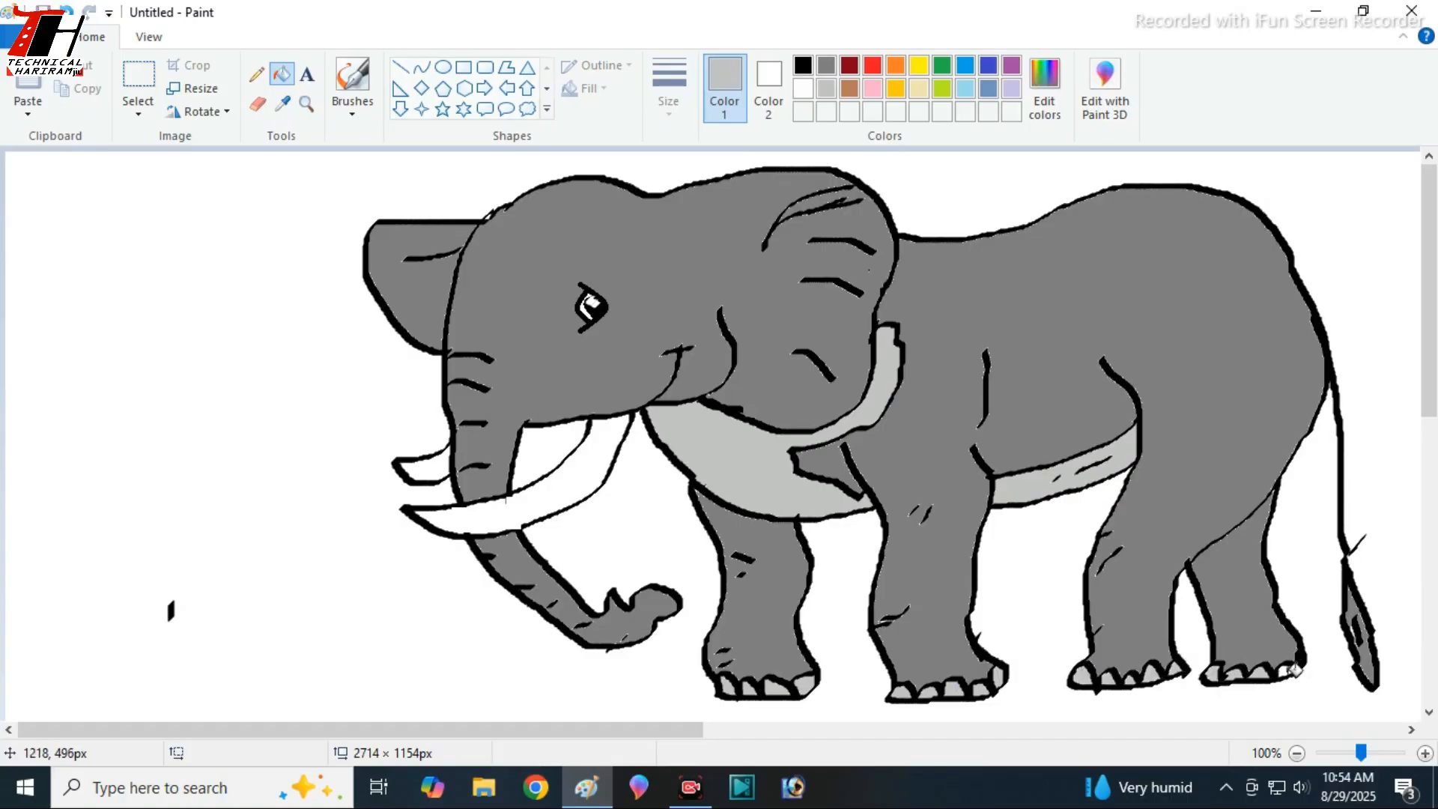
- Select the whole elephant with a rectangular selection and shrink it to about 825 × 381 px
click(137, 105)
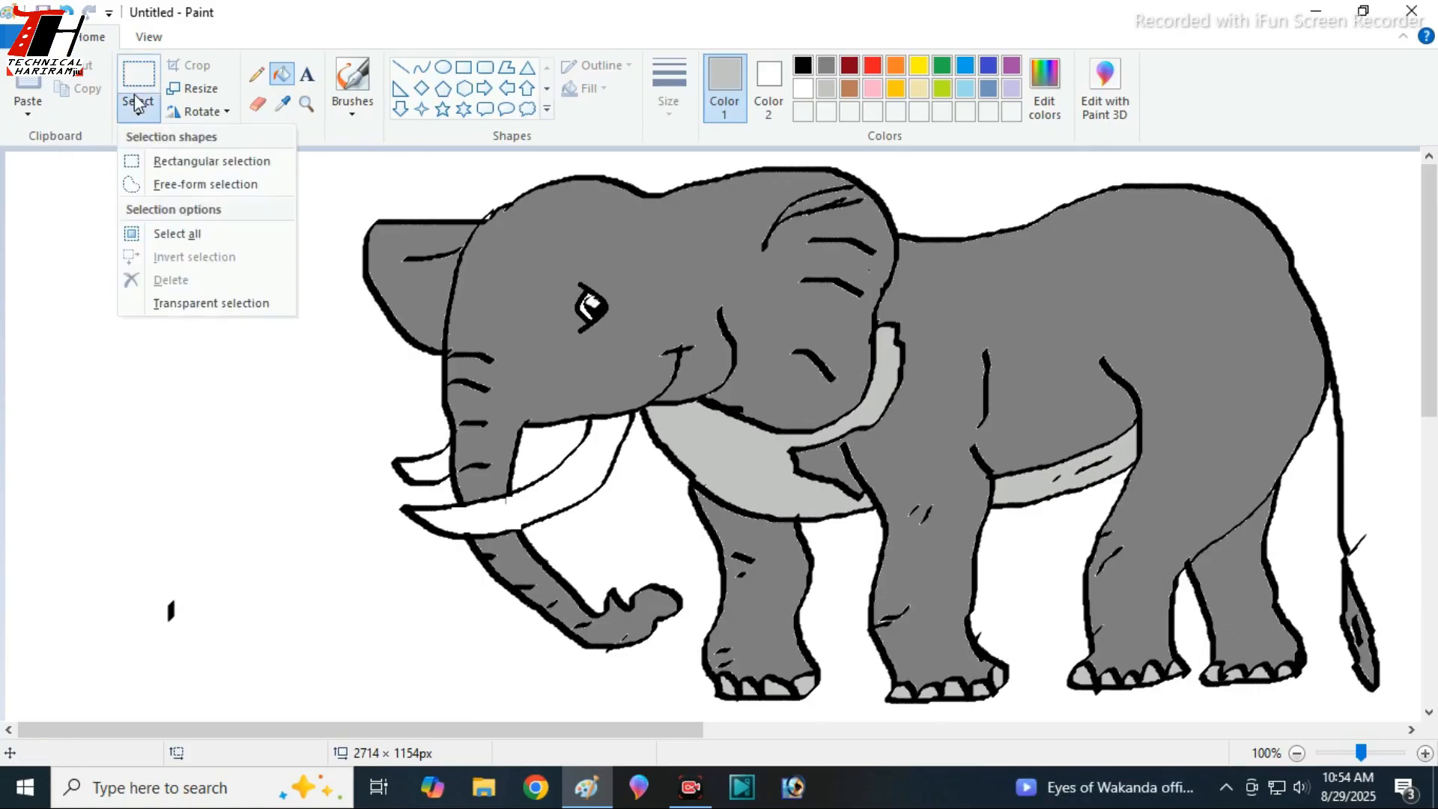
click(133, 81)
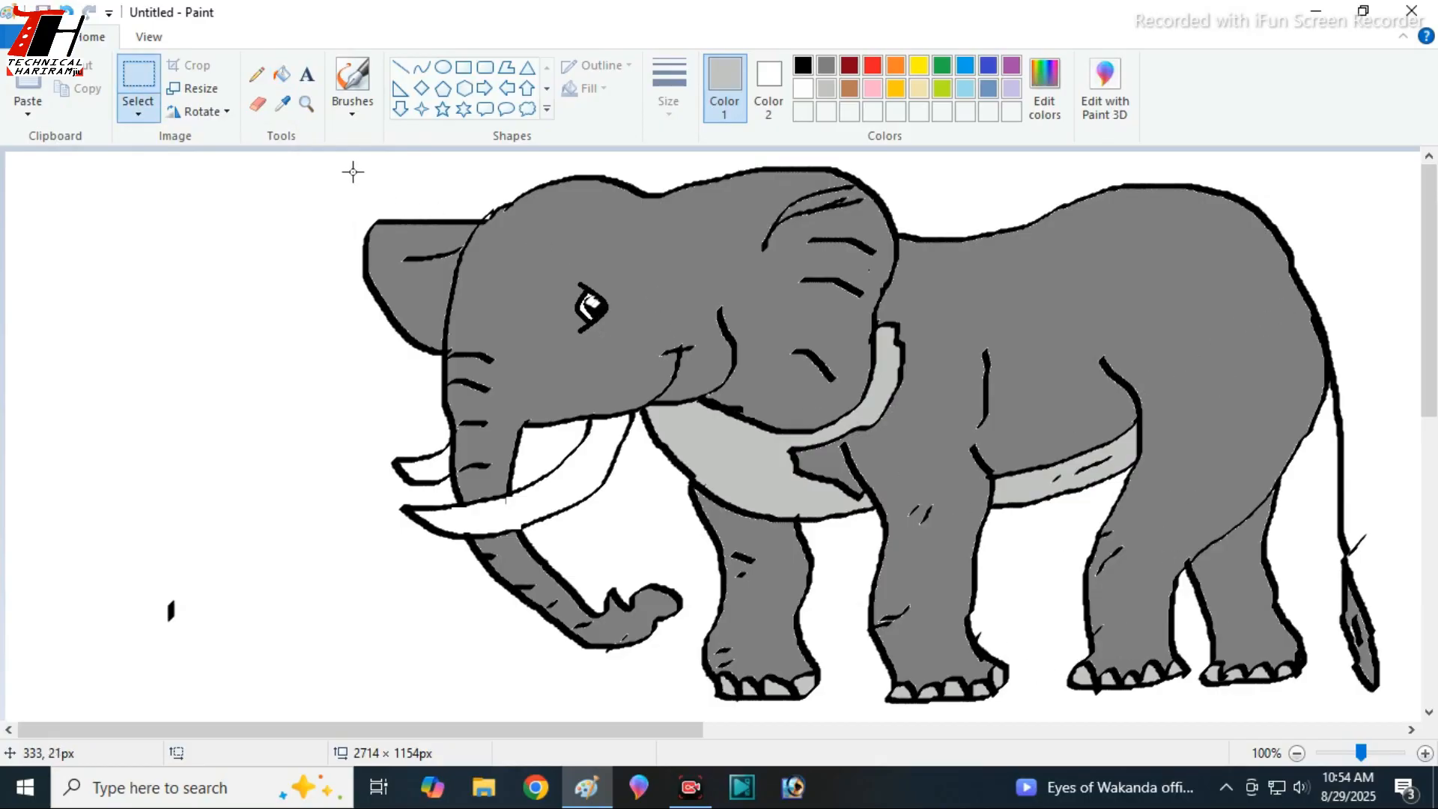
drag(331, 158, 845, 229)
drag(1392, 452, 1402, 707)
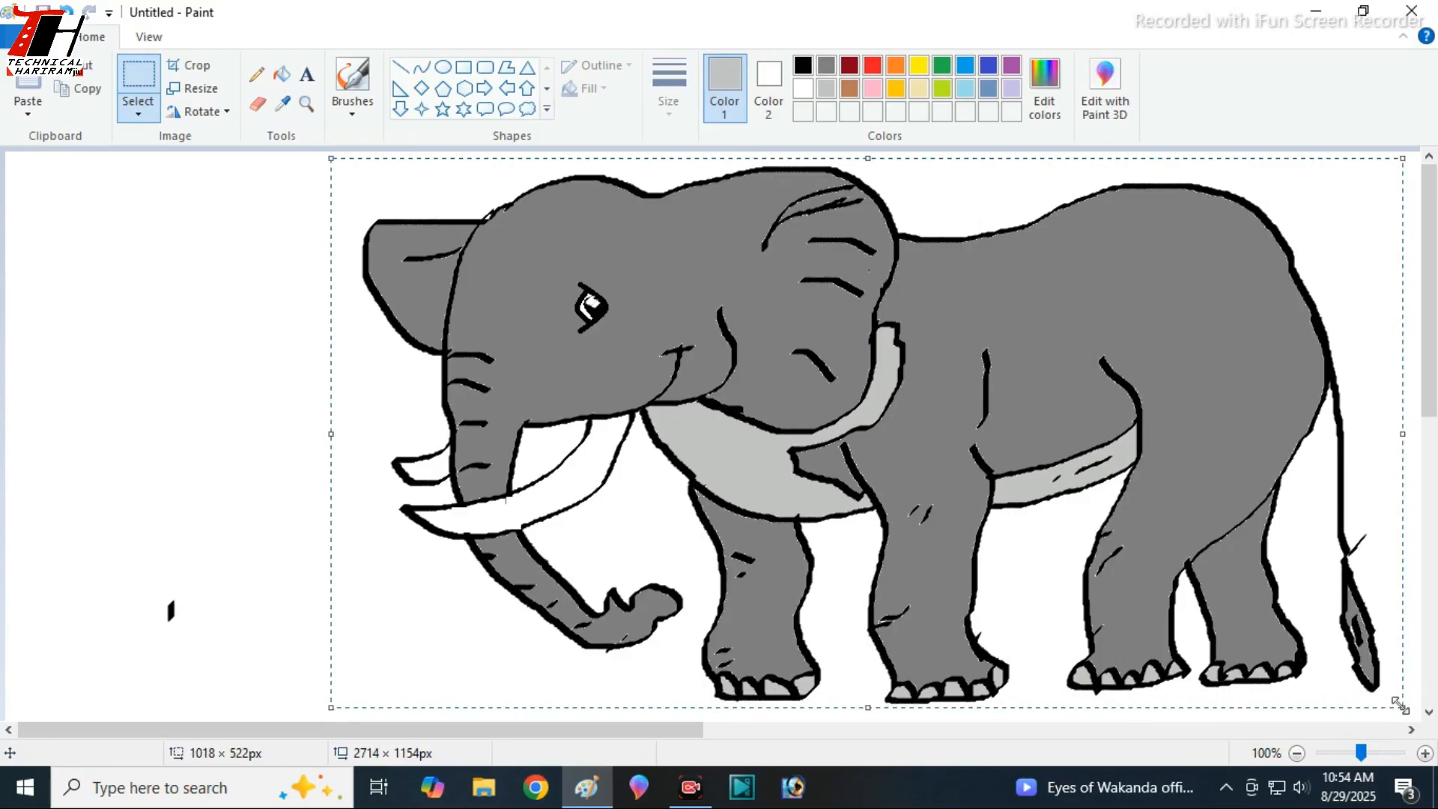
drag(331, 159, 530, 306)
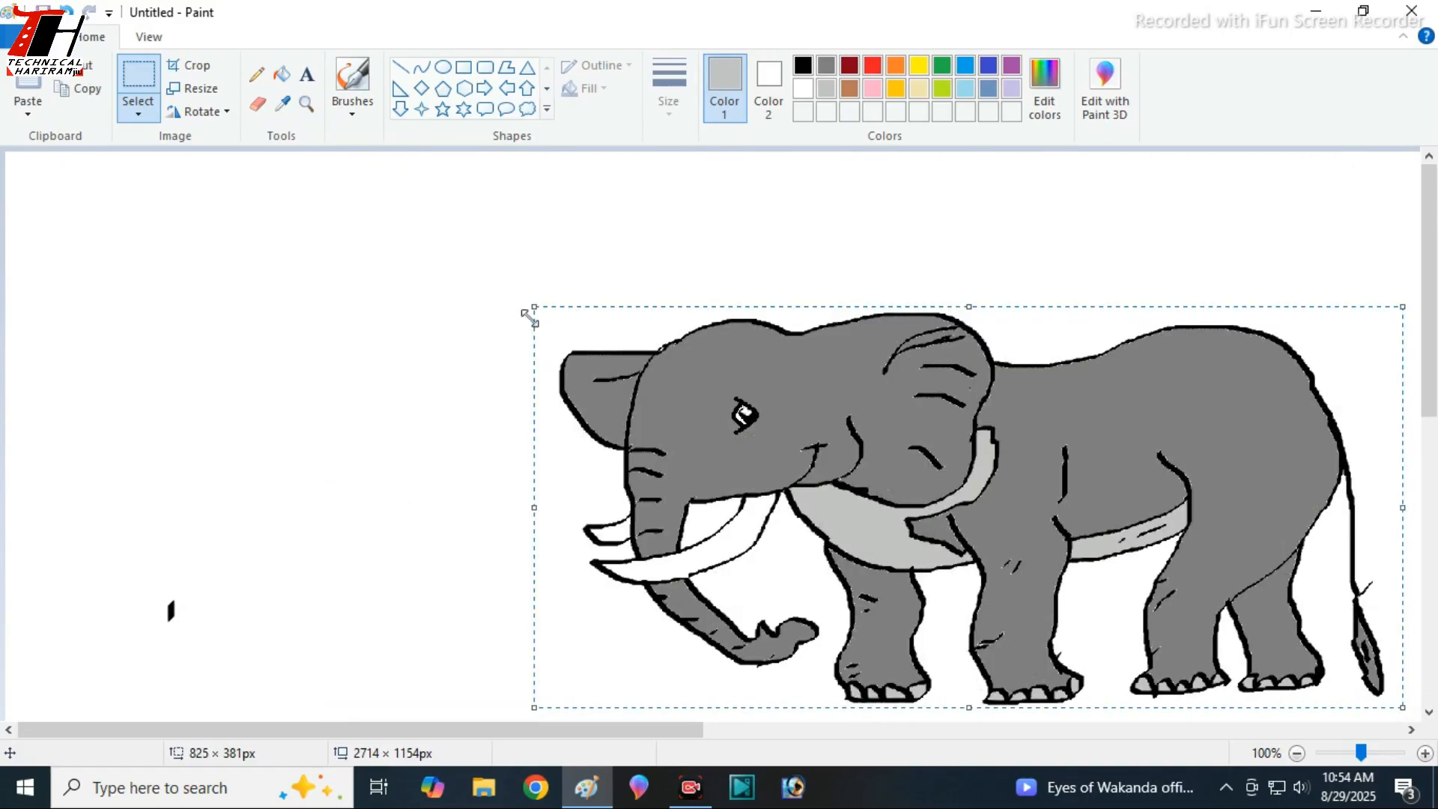
- Narrow the selected elephant to about 572 px wide, place it near the middle of the visible canvas, and deselect it
drag(646, 342, 394, 237)
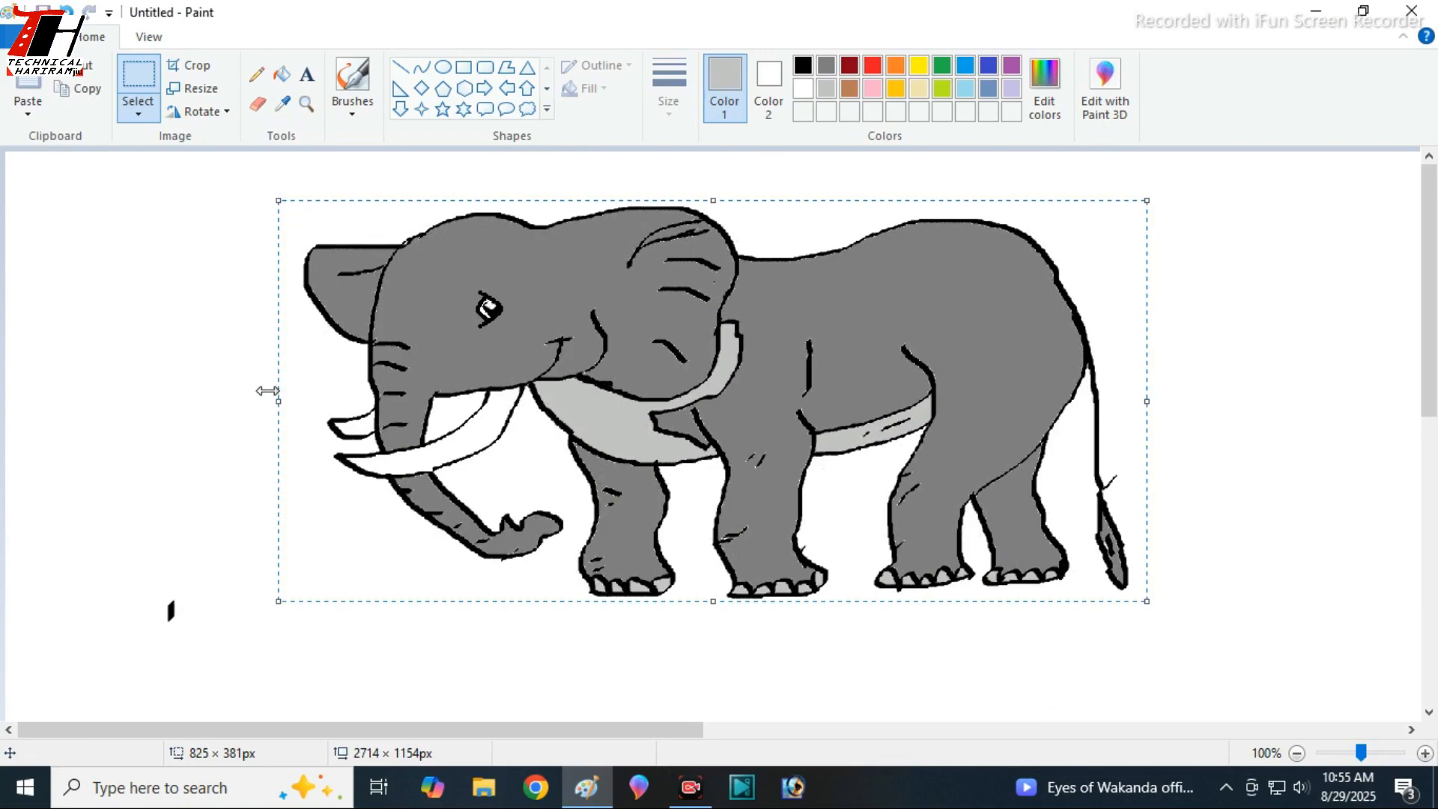
drag(278, 401, 548, 403)
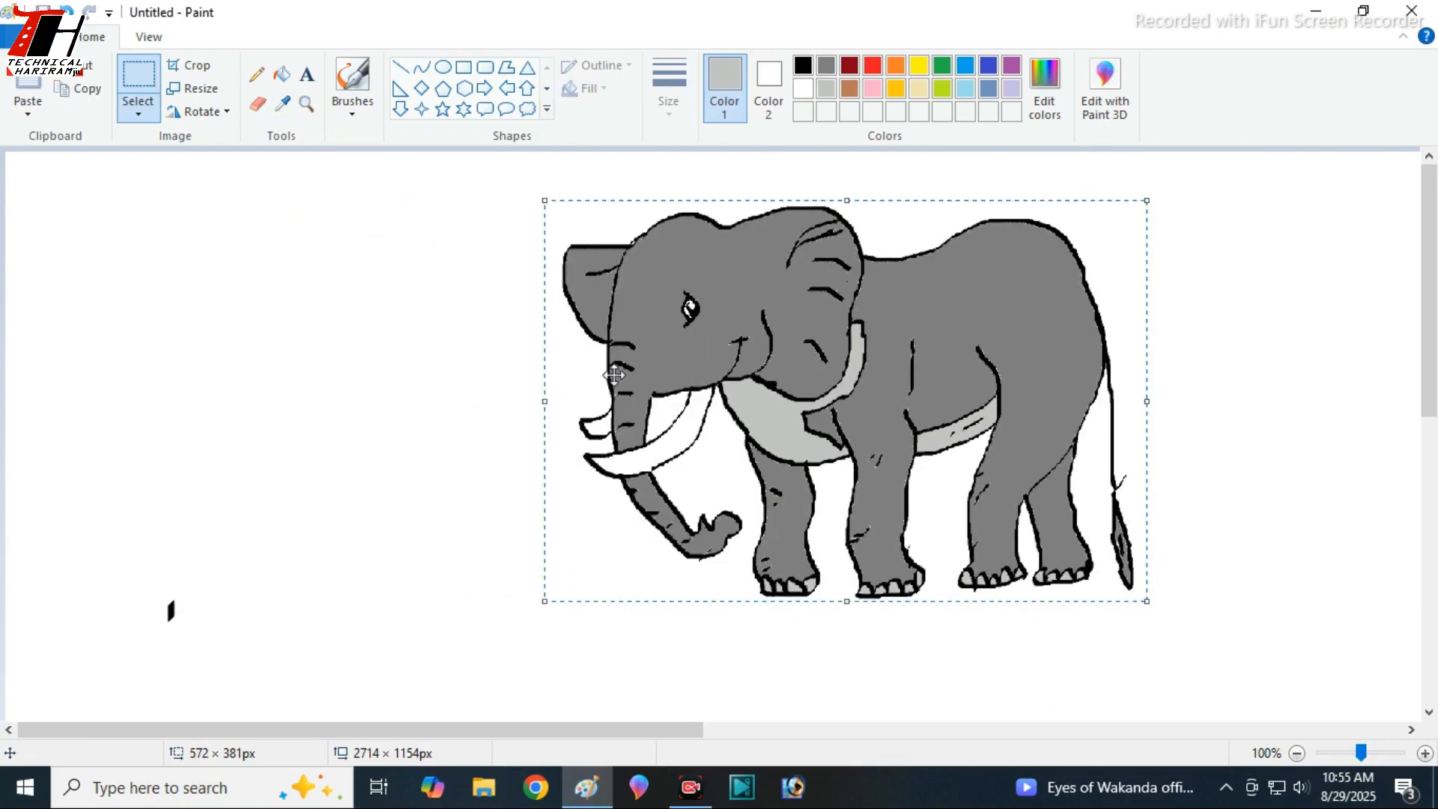
drag(836, 358, 688, 352)
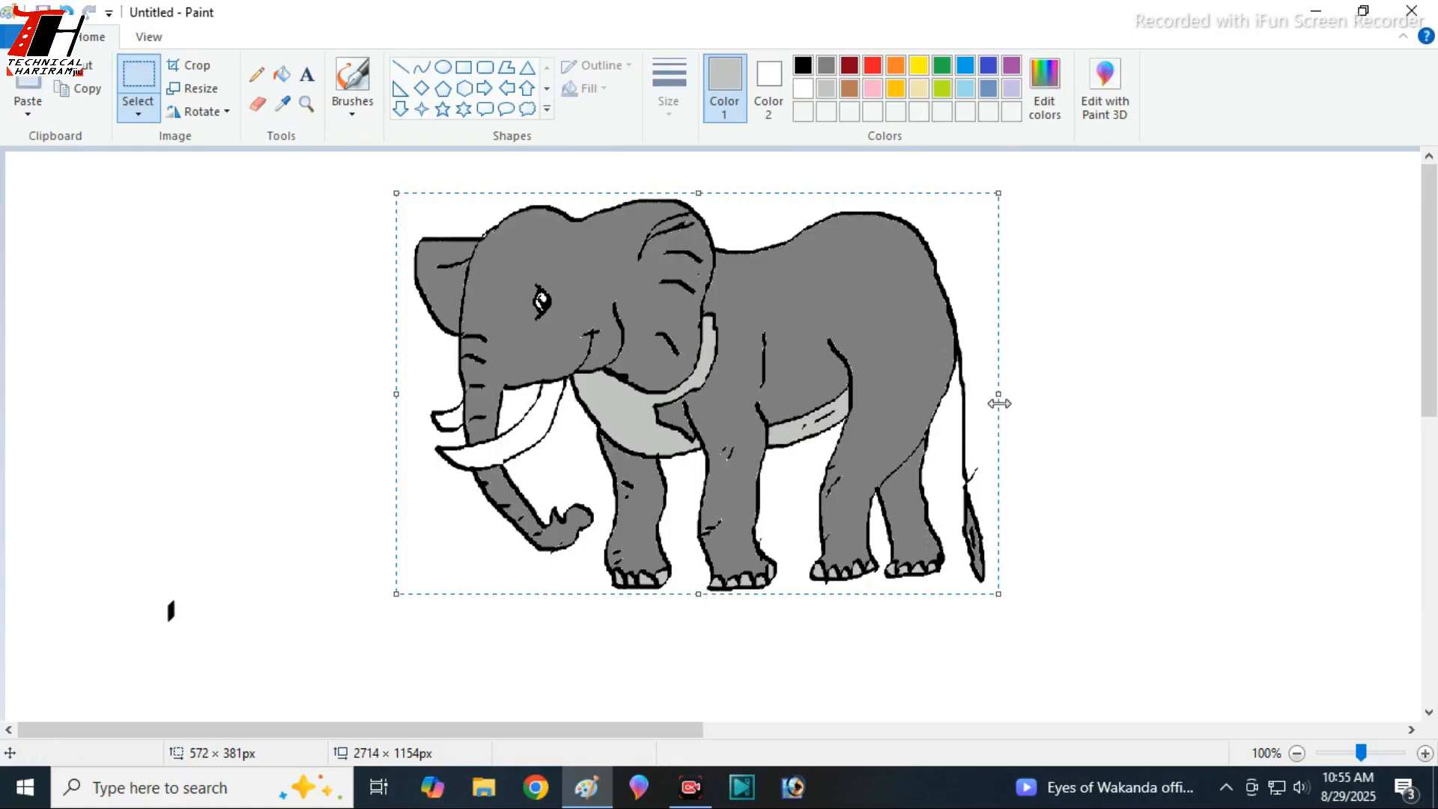
click(1086, 379)
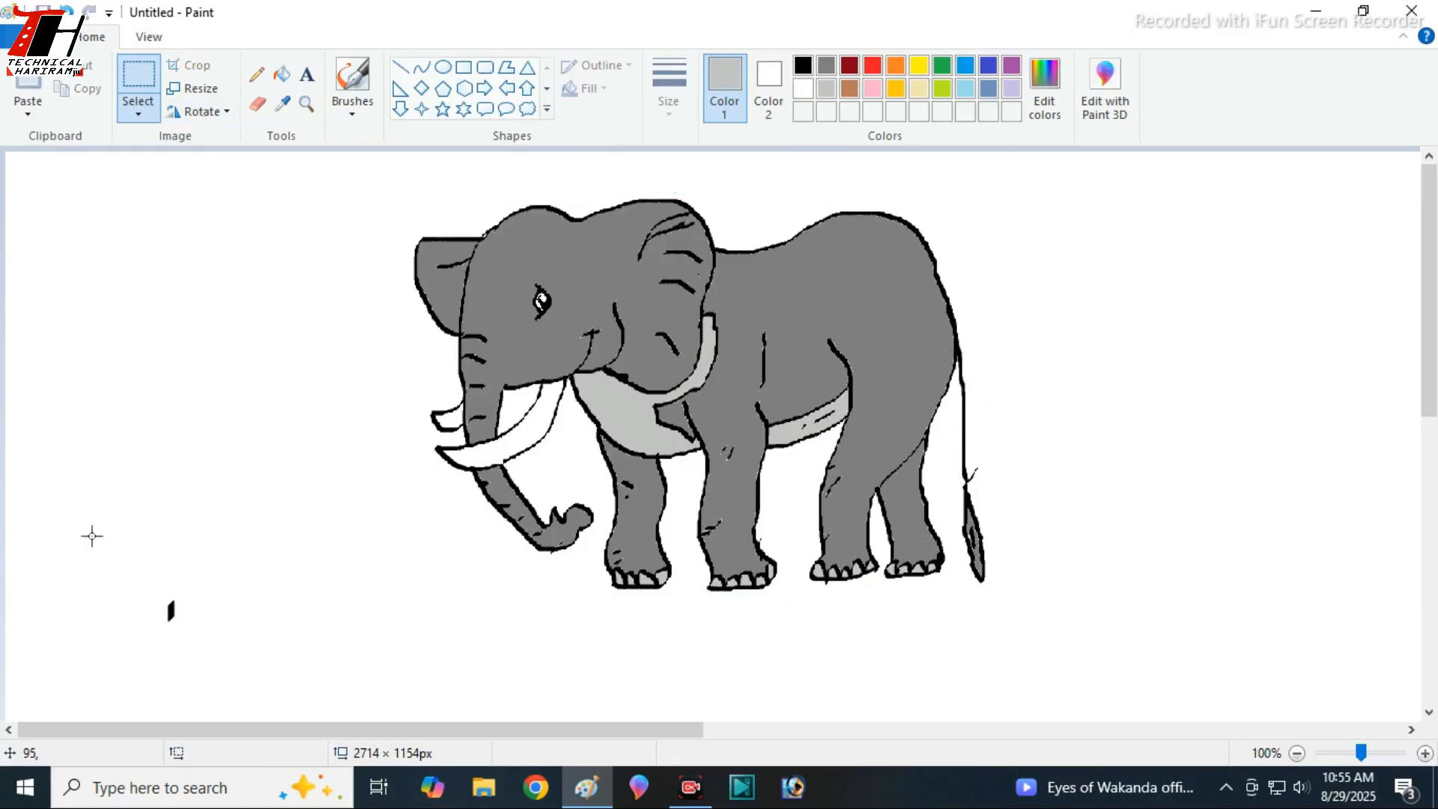
- Select and delete the stray black mark on the blank canvas in front of the elephant
drag(97, 558, 235, 659)
key(Delete)
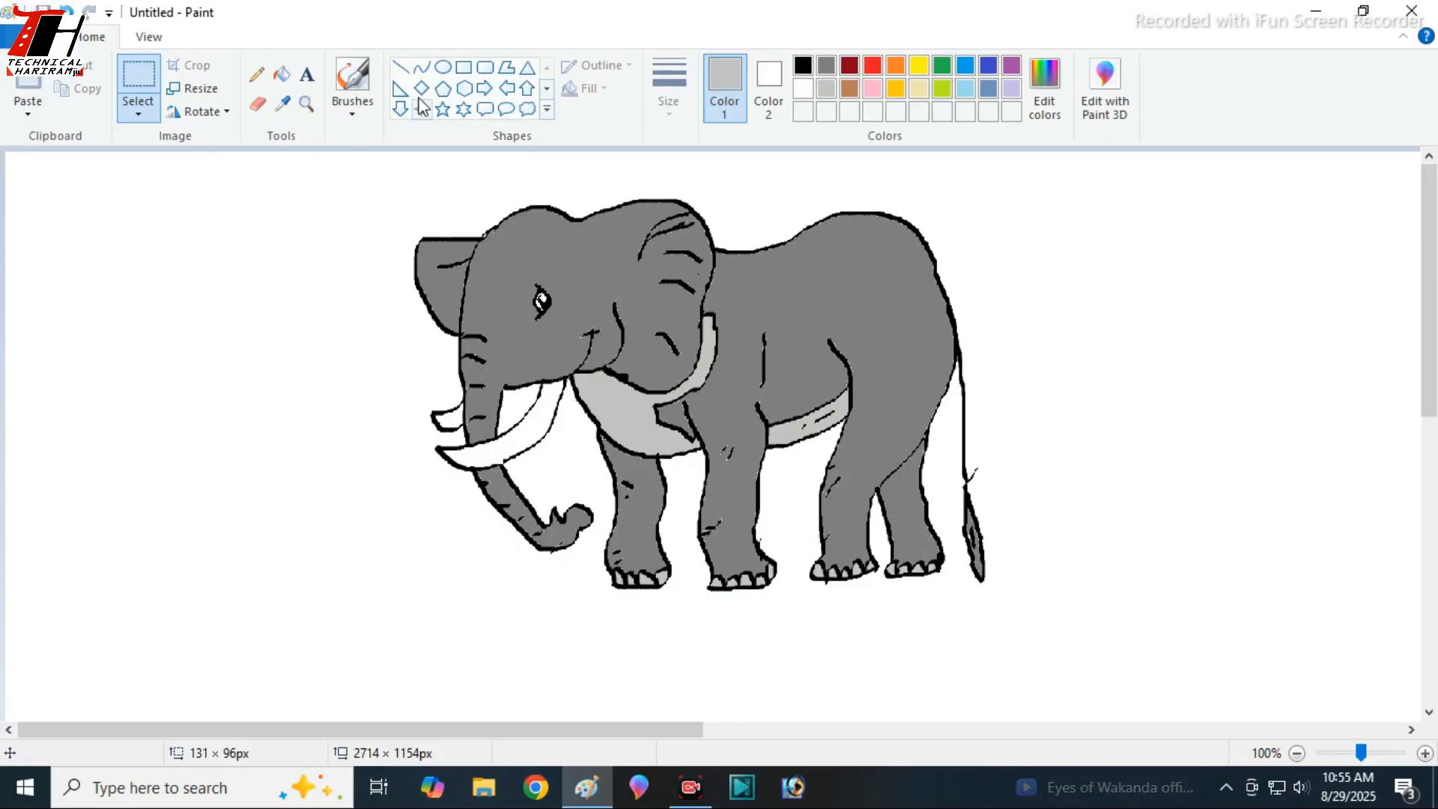
- Choose a brush for freehand drawing and set the drawing colour to black
click(360, 107)
click(394, 143)
click(803, 65)
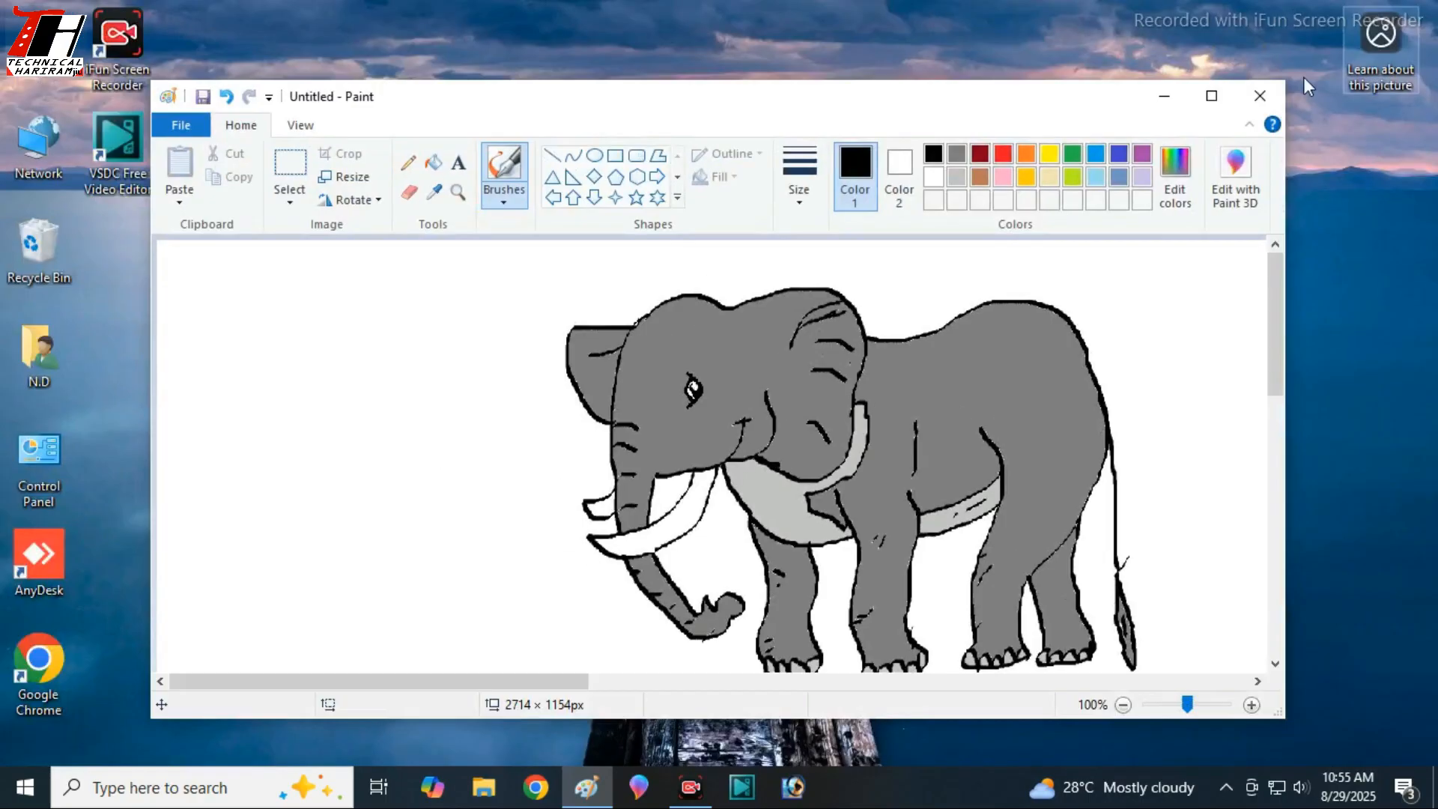
click(1363, 11)
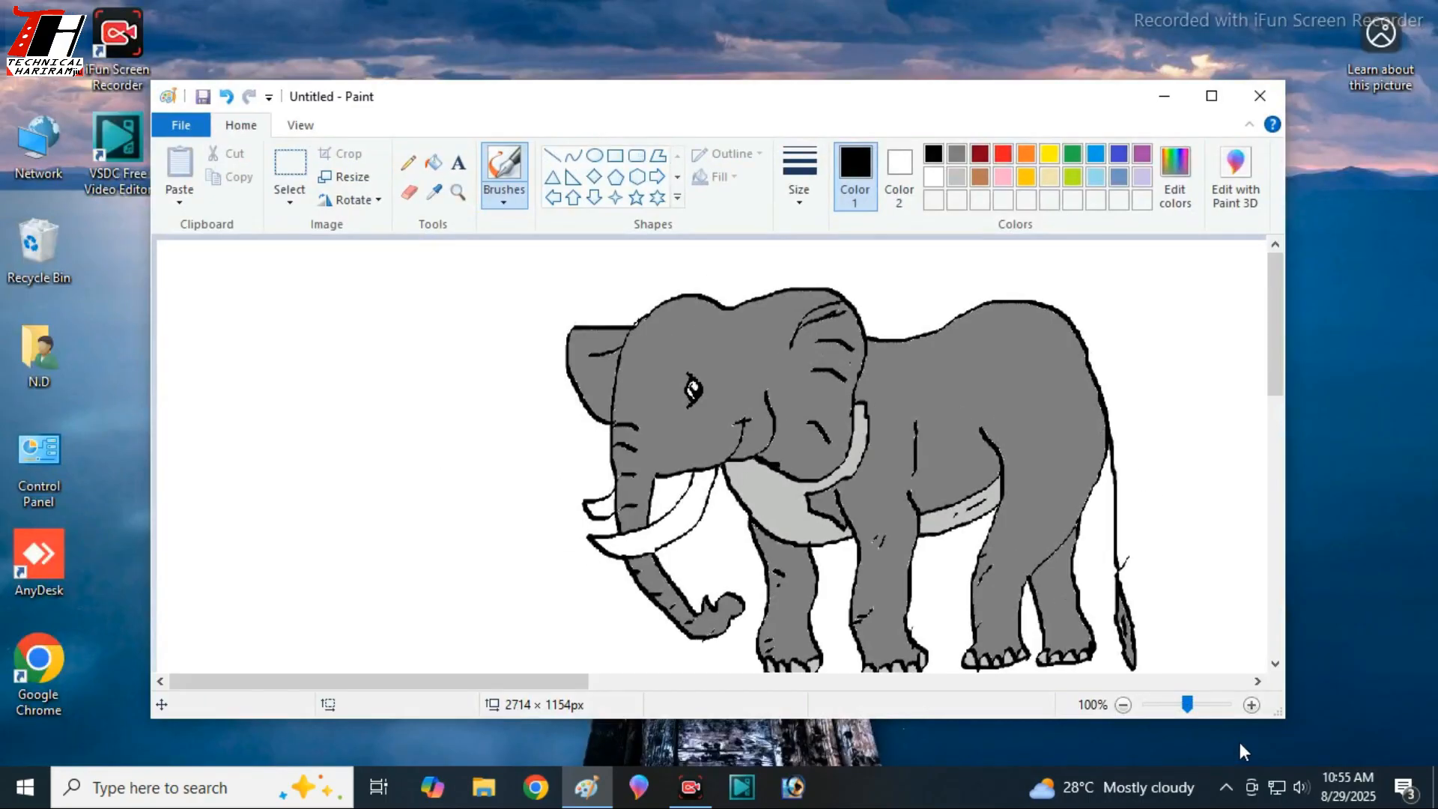
drag(1186, 699, 1170, 699)
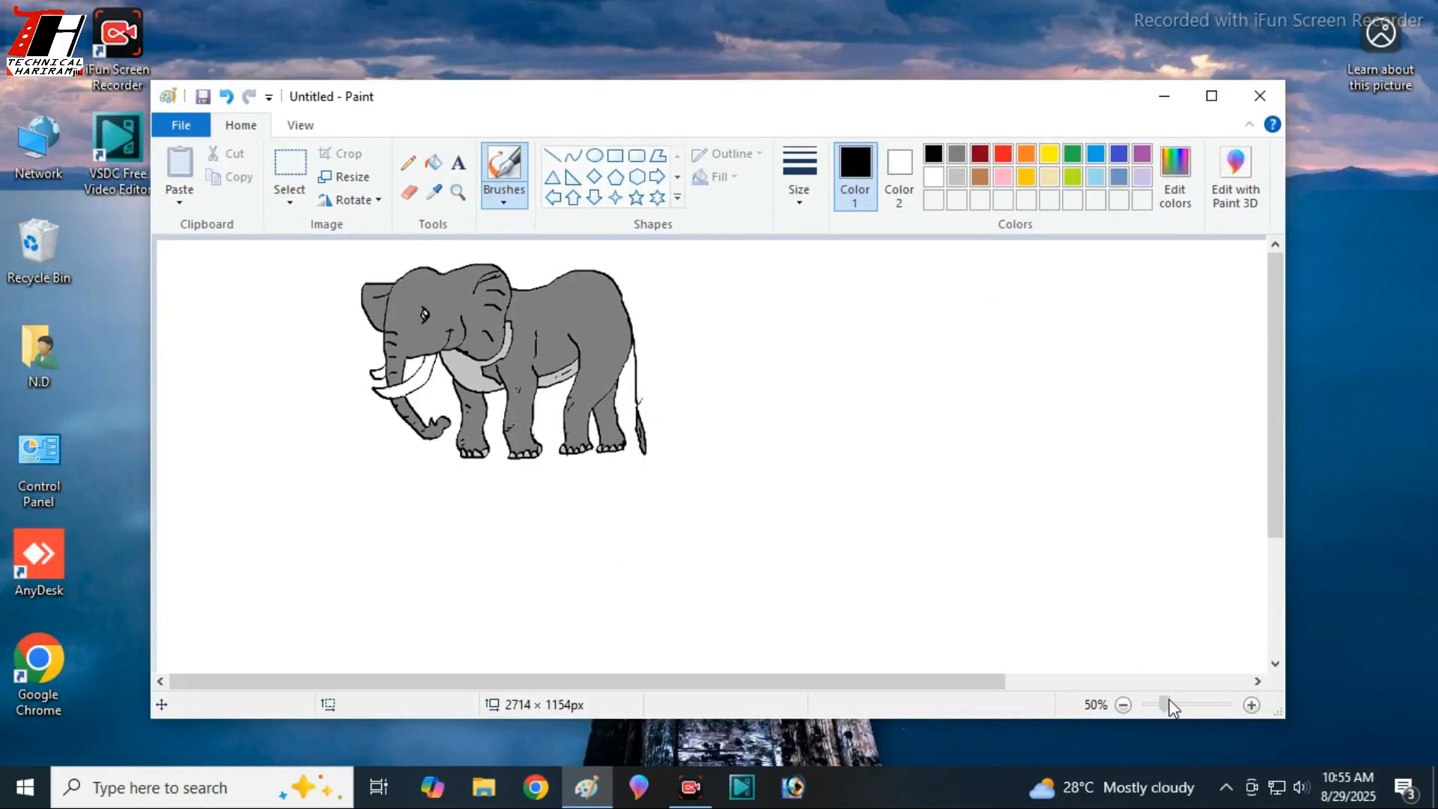
click(1212, 96)
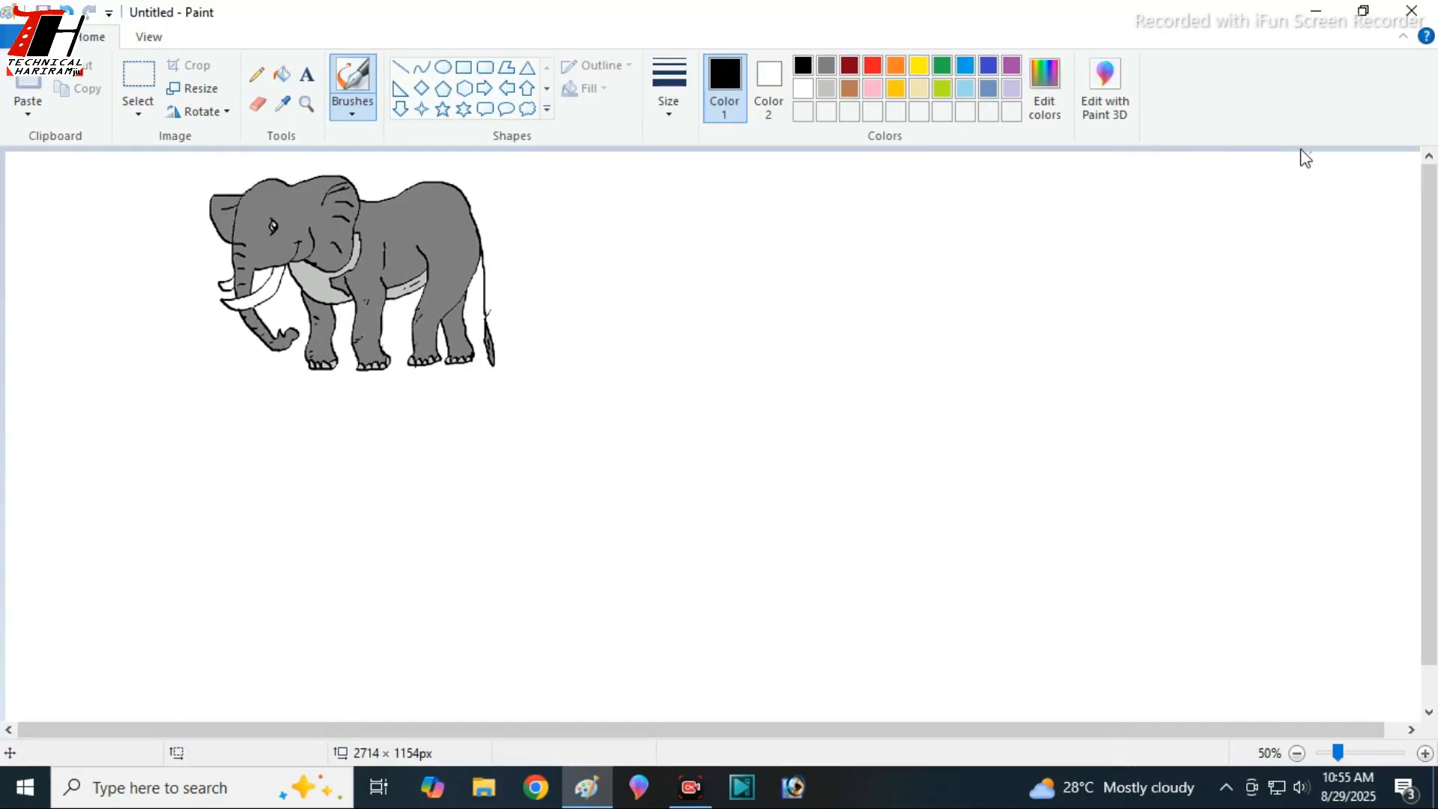
click(1365, 14)
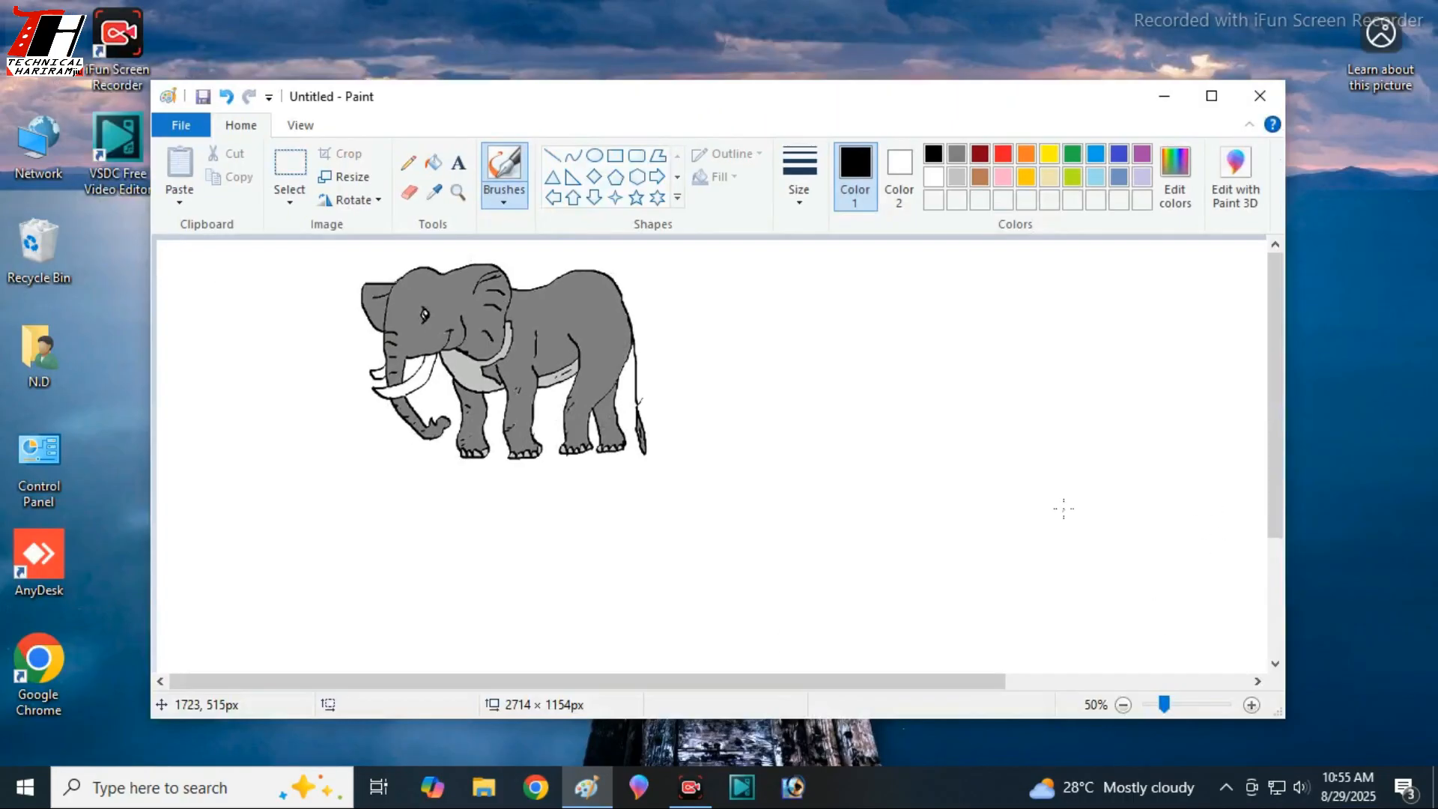
click(1175, 705)
click(1180, 704)
click(1175, 705)
click(1178, 704)
click(1179, 702)
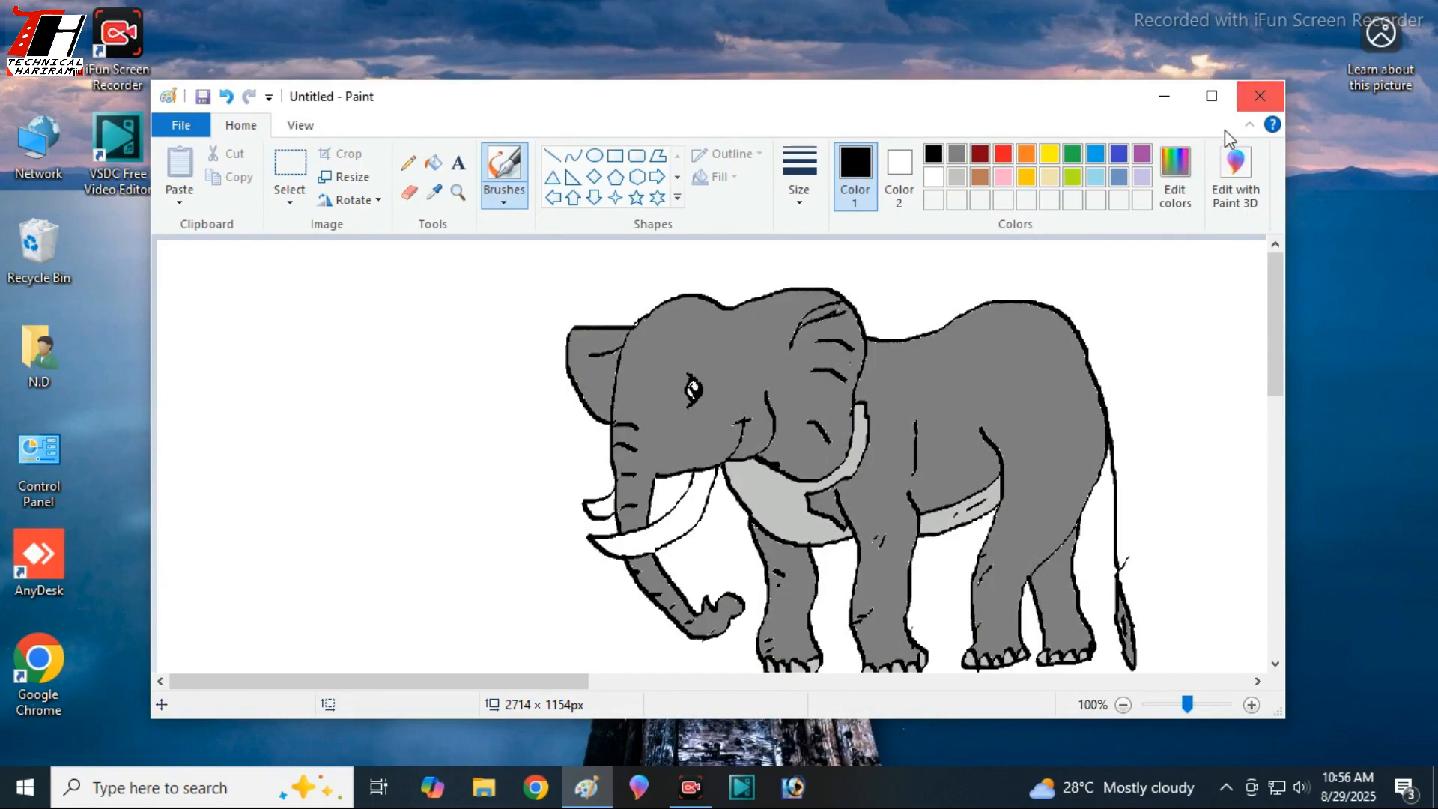
click(1212, 95)
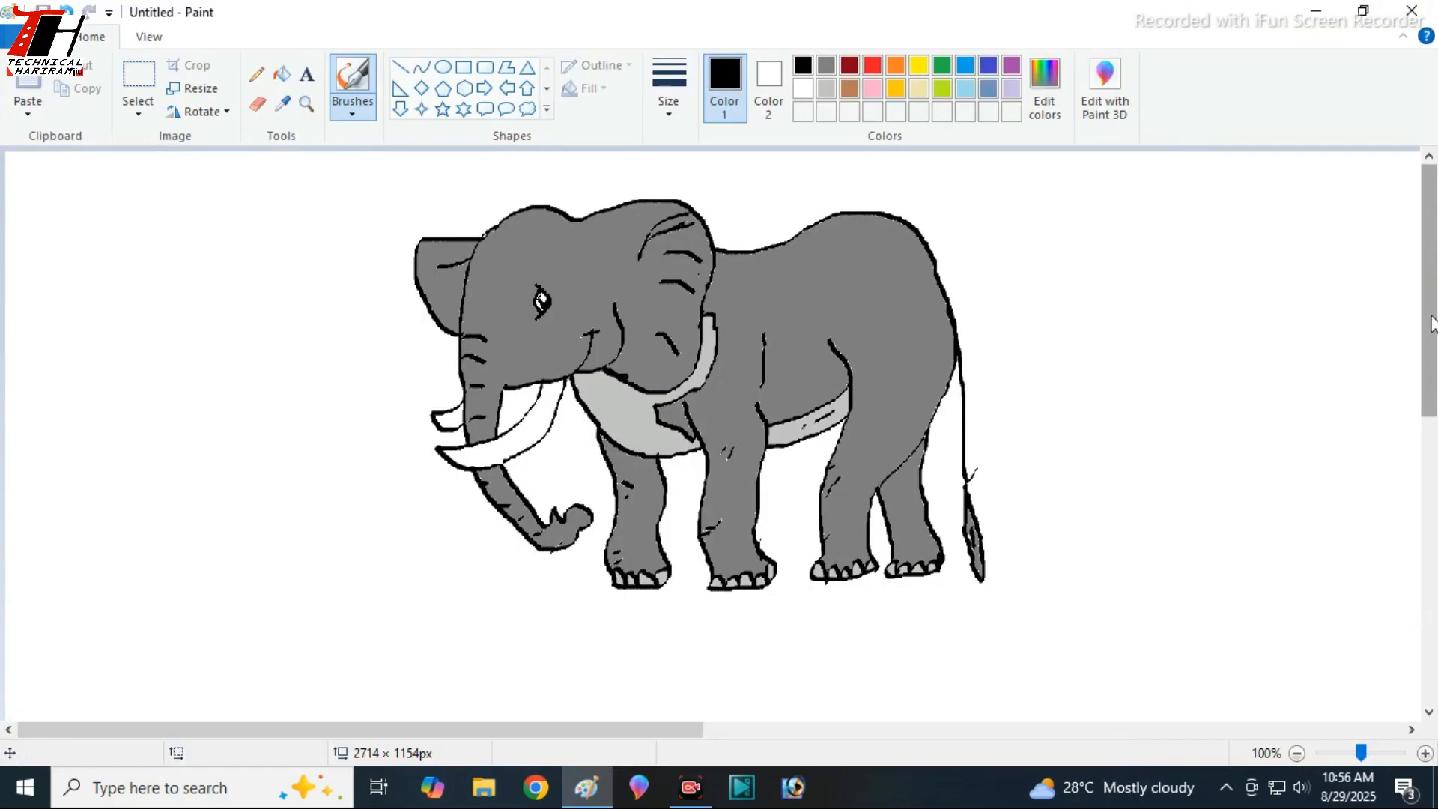
scroll(1423, 315, down, 5)
scroll(1413, 257, up, 5)
- Enlarge the canvas to about 5292 × 2176 px, adding blank space beside and below the elephant
click(1362, 11)
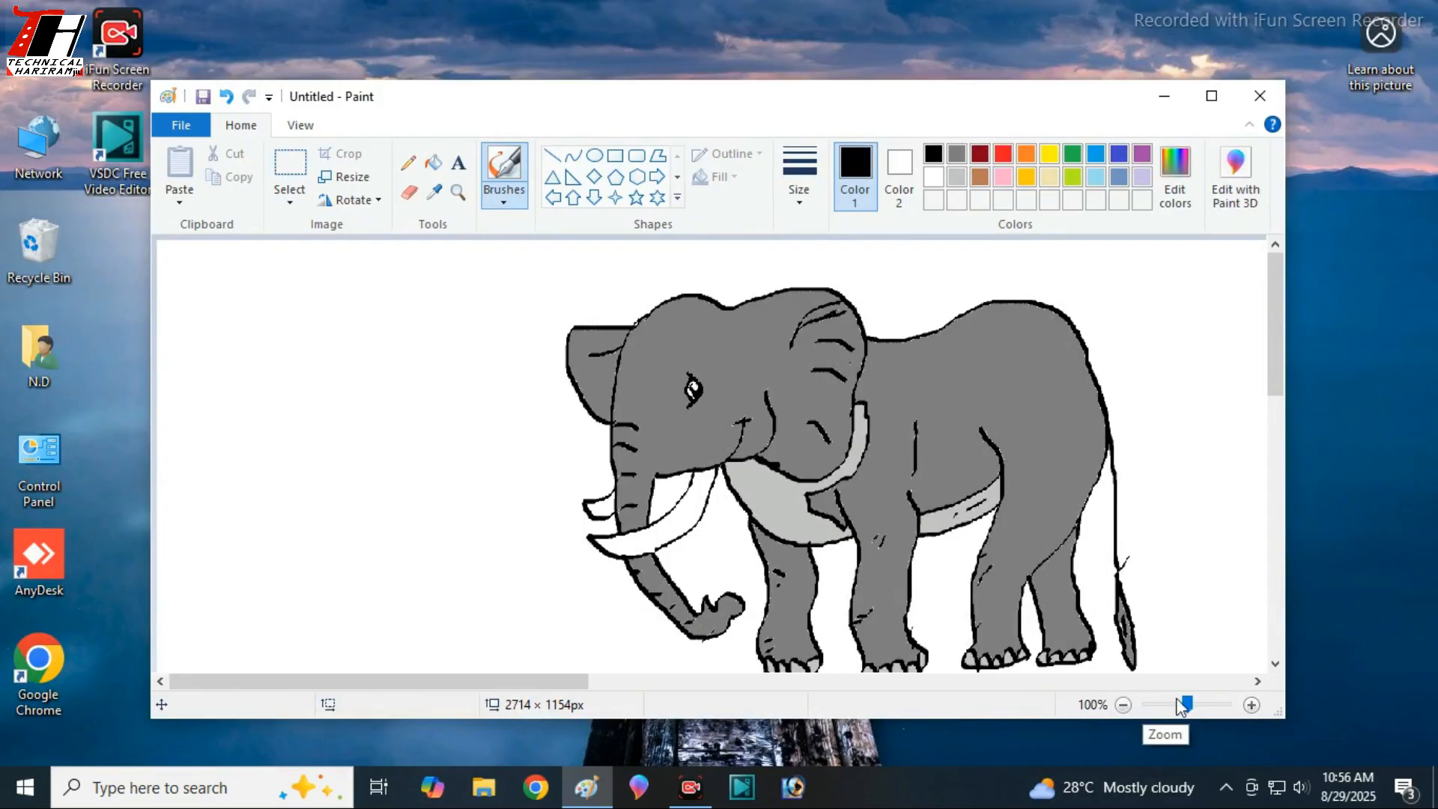
drag(1184, 703, 1163, 703)
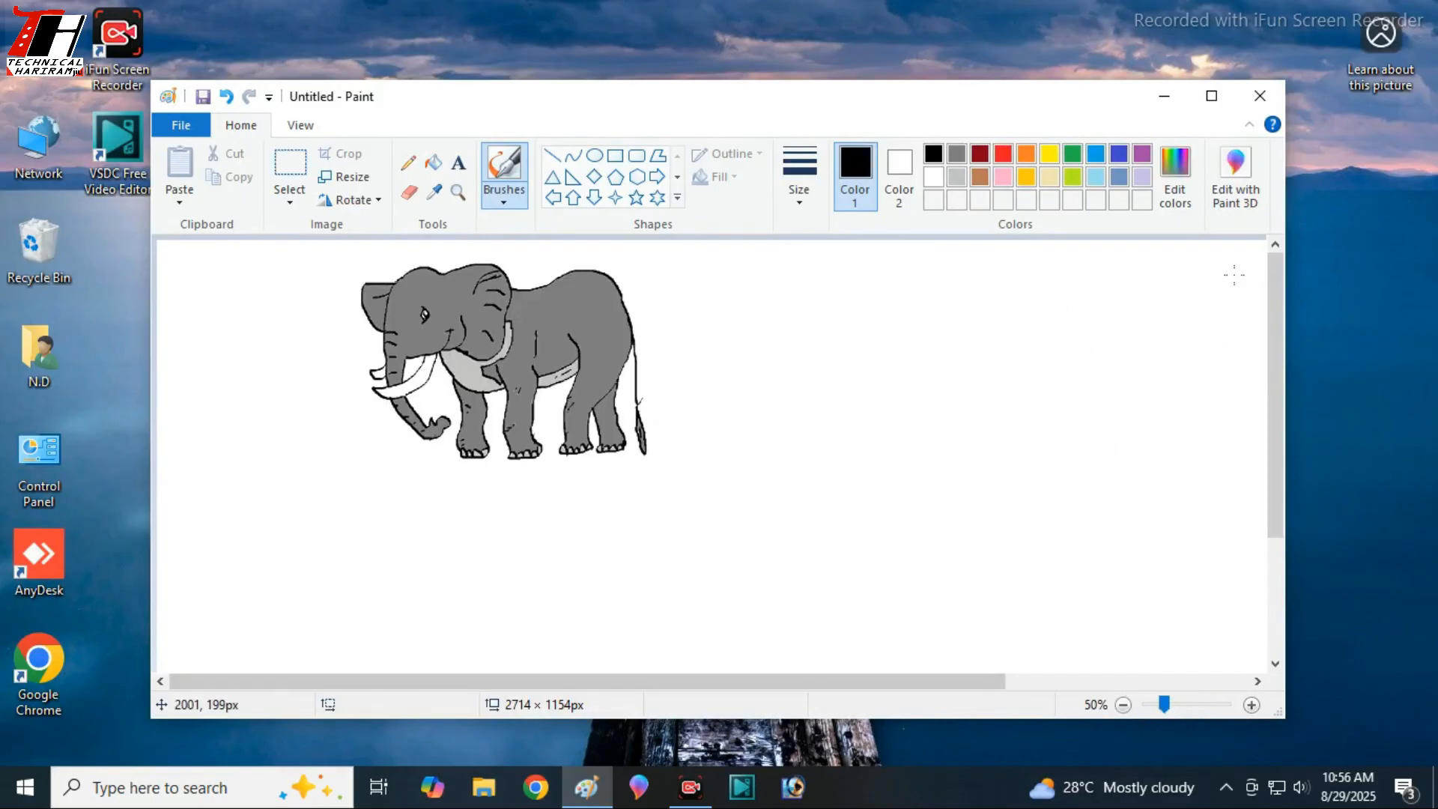
click(1213, 96)
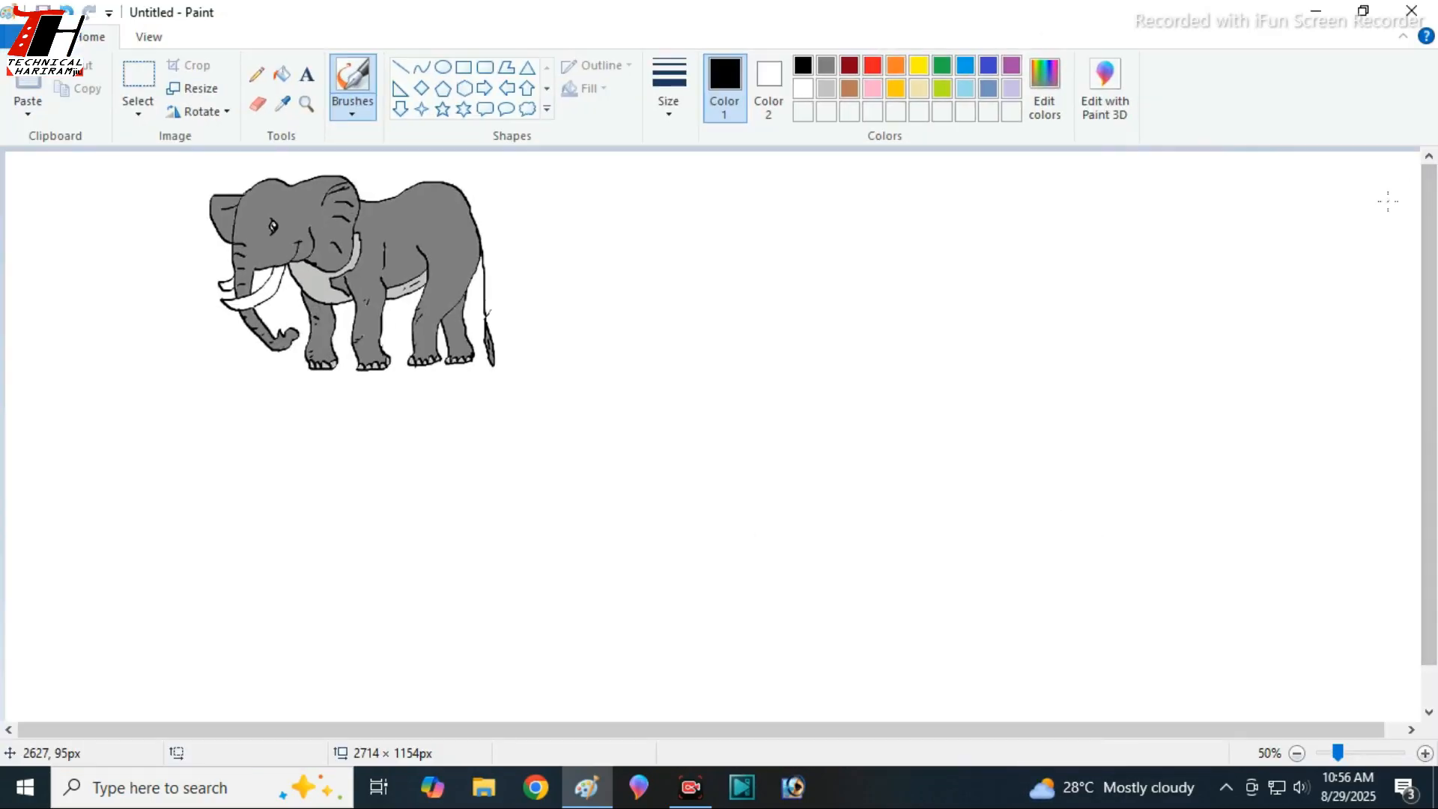
click(1363, 10)
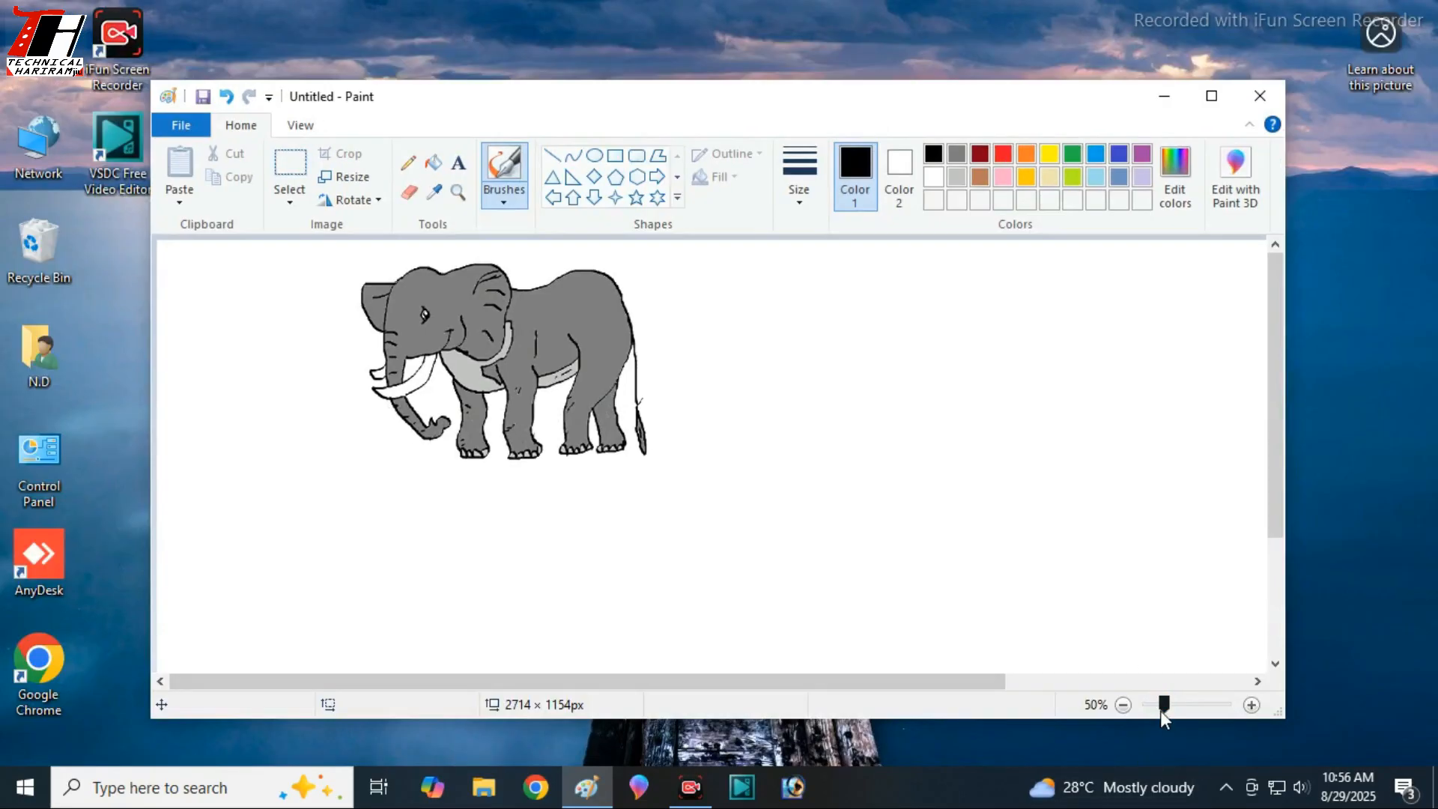
drag(1162, 704, 1152, 704)
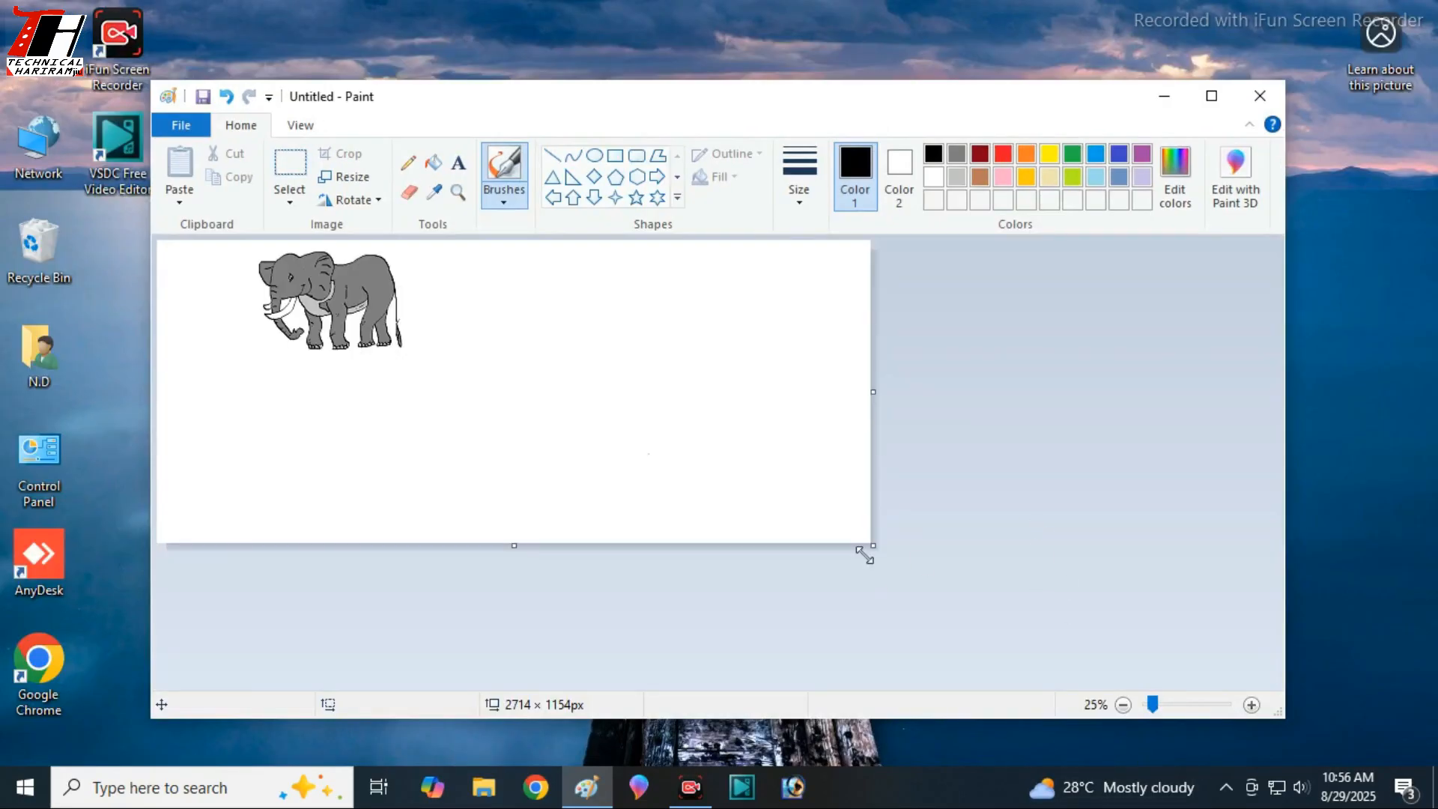
click(1209, 96)
mouse_move(721, 459)
mouse_down()
mouse_move(867, 542)
mouse_move(1397, 674)
mouse_up()
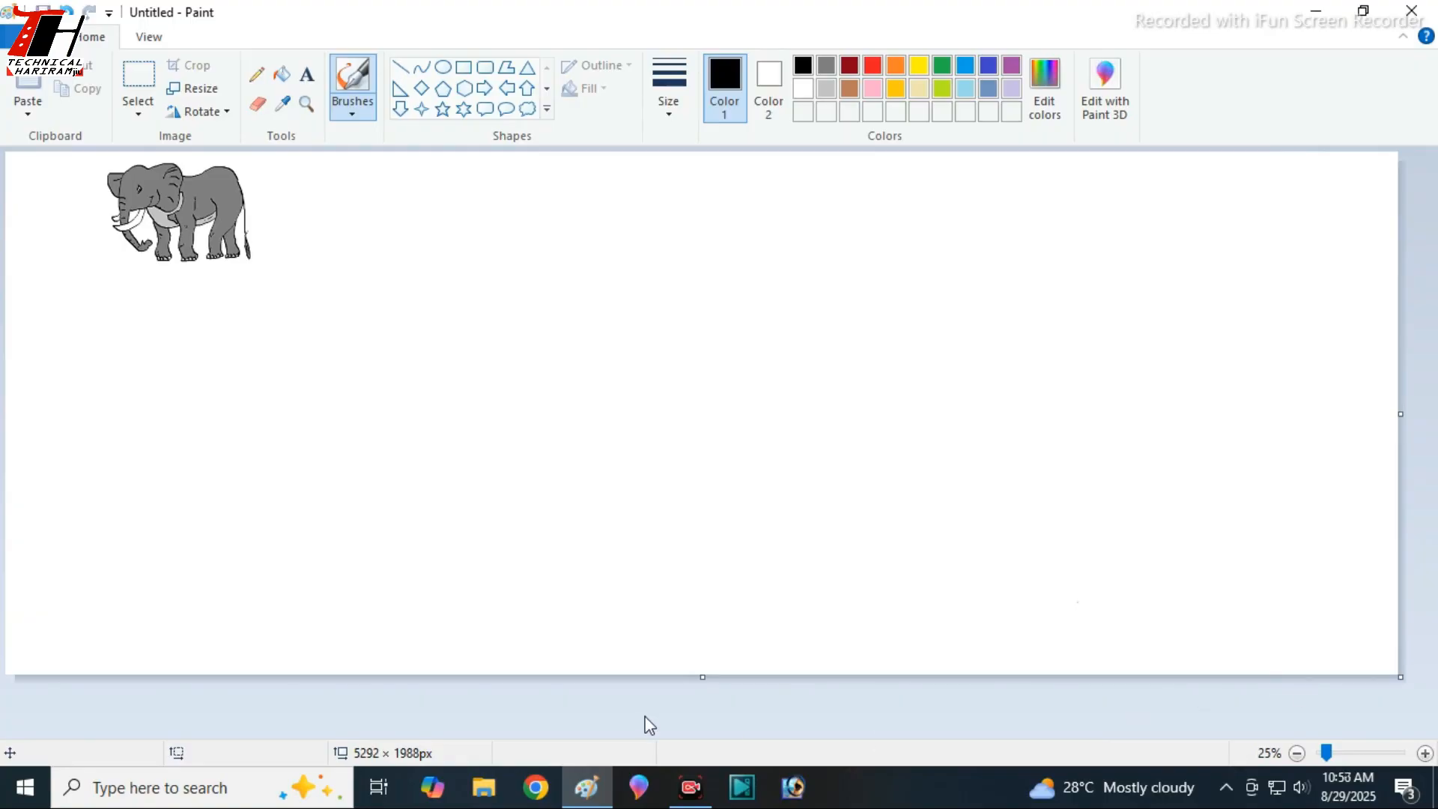
drag(702, 677, 702, 725)
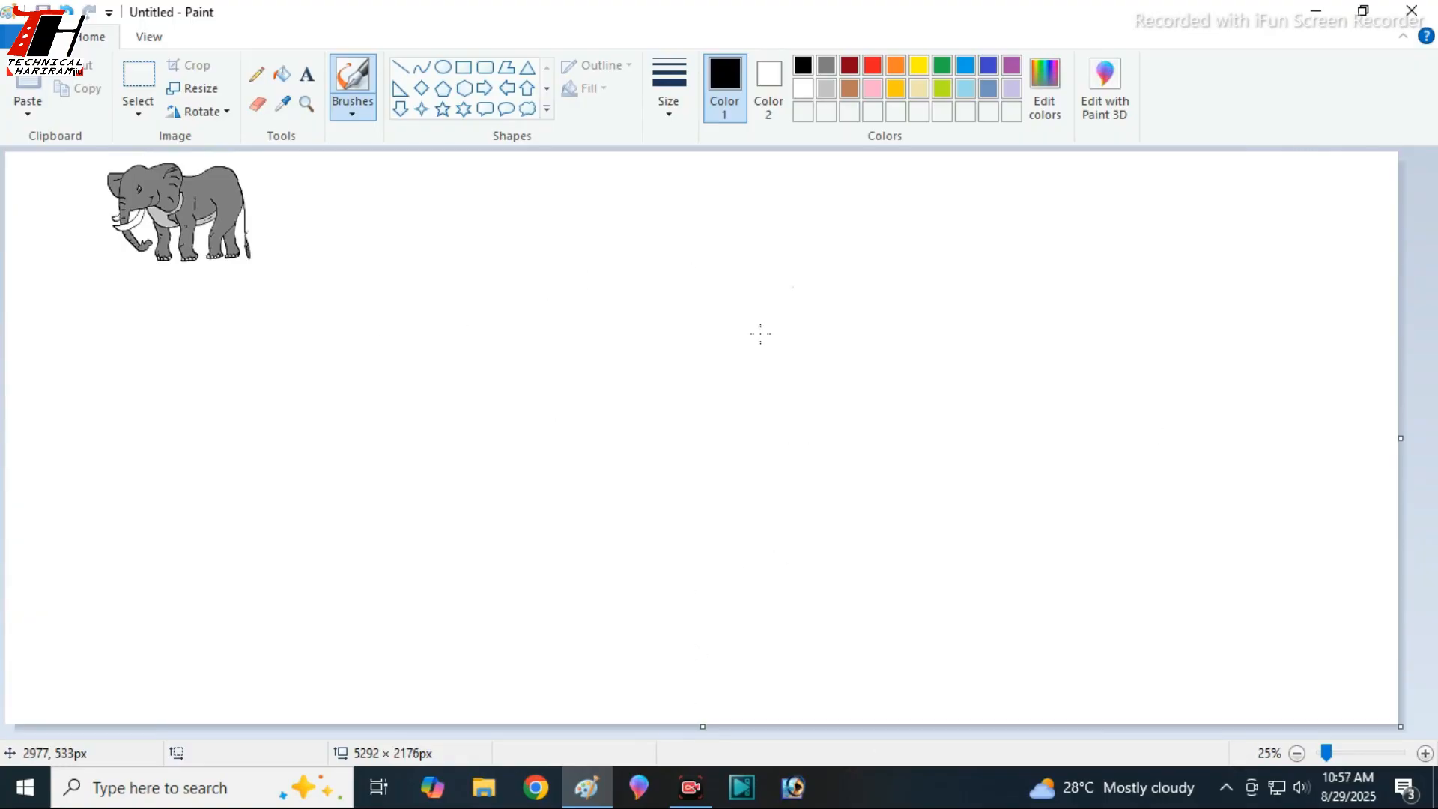
- Undo the stray brush stroke, then select the whole elephant and move it to the upper middle of the enlarged canvas
drag(893, 394, 827, 418)
key(ctrl+z)
click(138, 90)
drag(87, 157, 301, 285)
drag(203, 229, 682, 315)
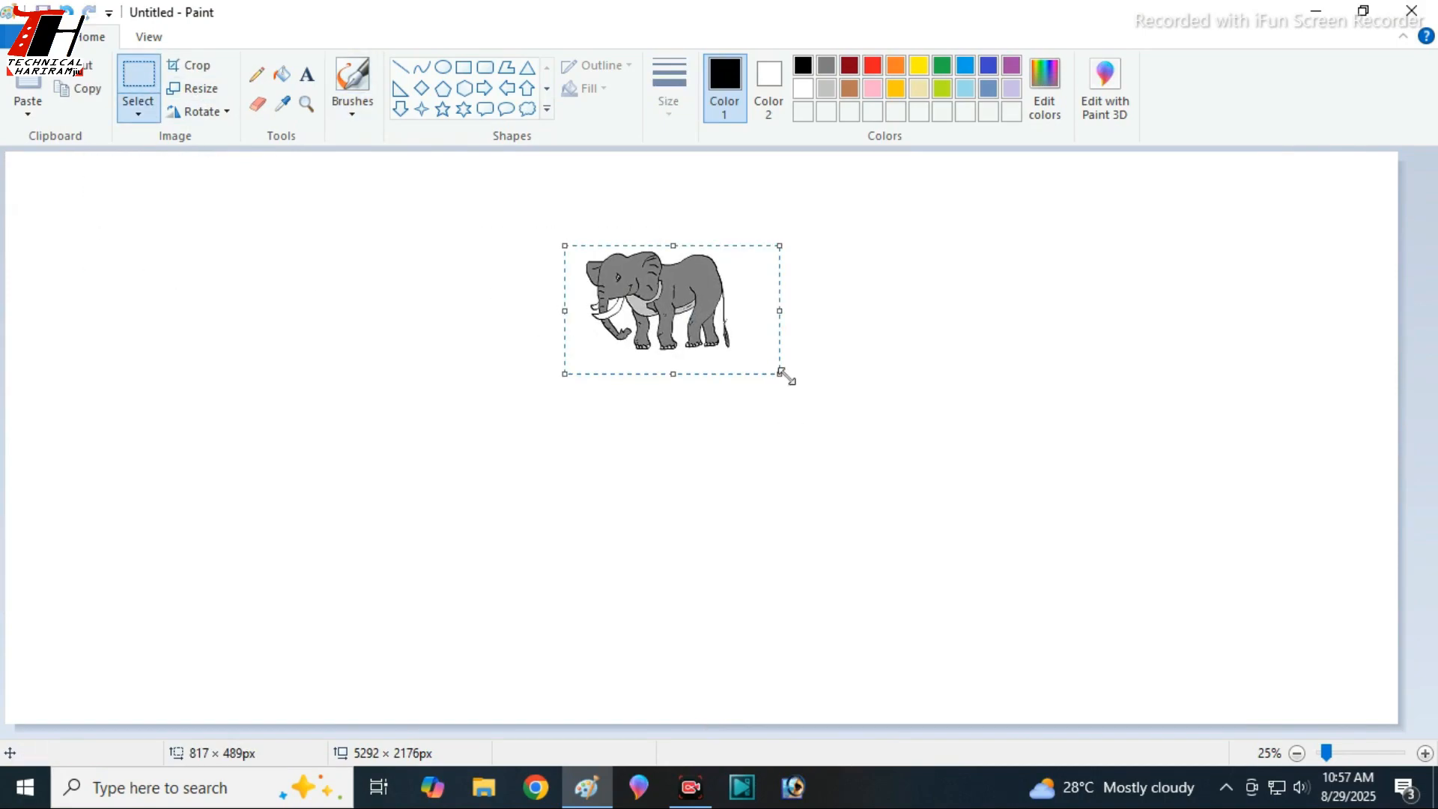
- Enlarge the selected elephant to about two and a half times its size, position it near the canvas's middle, and deselect it
drag(783, 376, 982, 539)
drag(853, 416, 799, 402)
drag(931, 379, 1019, 379)
drag(785, 348, 747, 344)
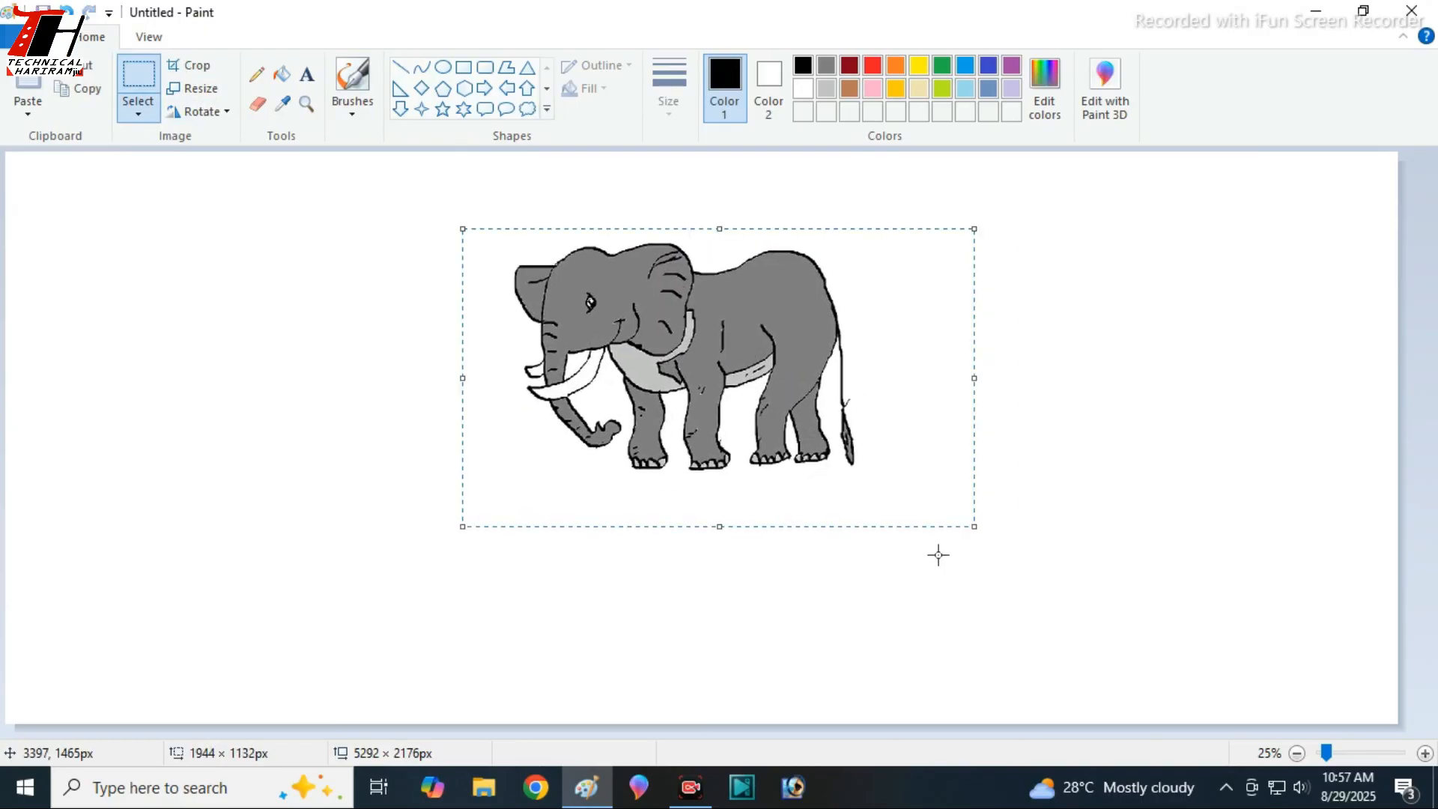
drag(974, 527, 1025, 572)
click(1105, 418)
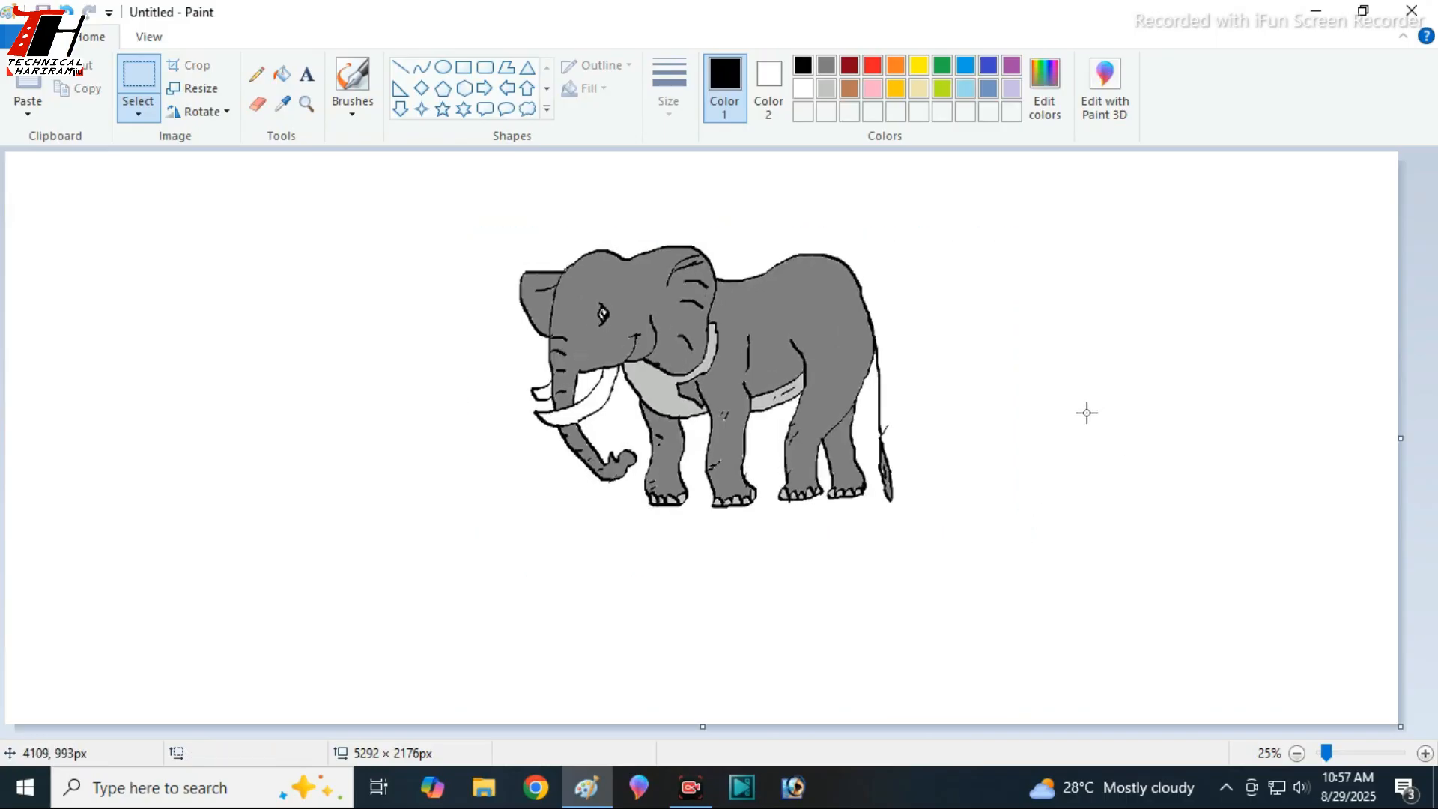
- Draw three black hill outlines with a brush across the canvas behind the elephant, from the left edge to the right edge
click(353, 105)
click(356, 148)
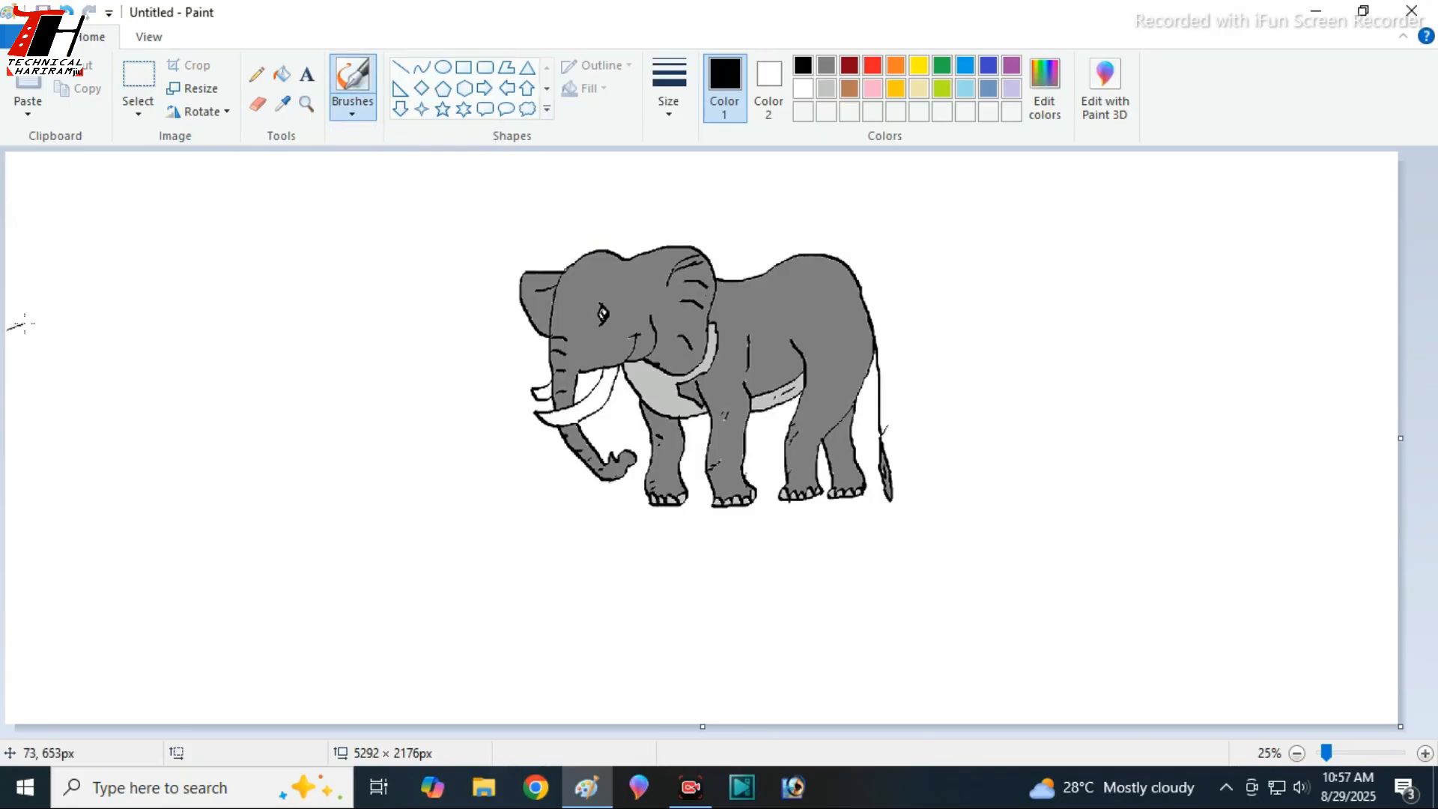
drag(179, 308, 280, 234)
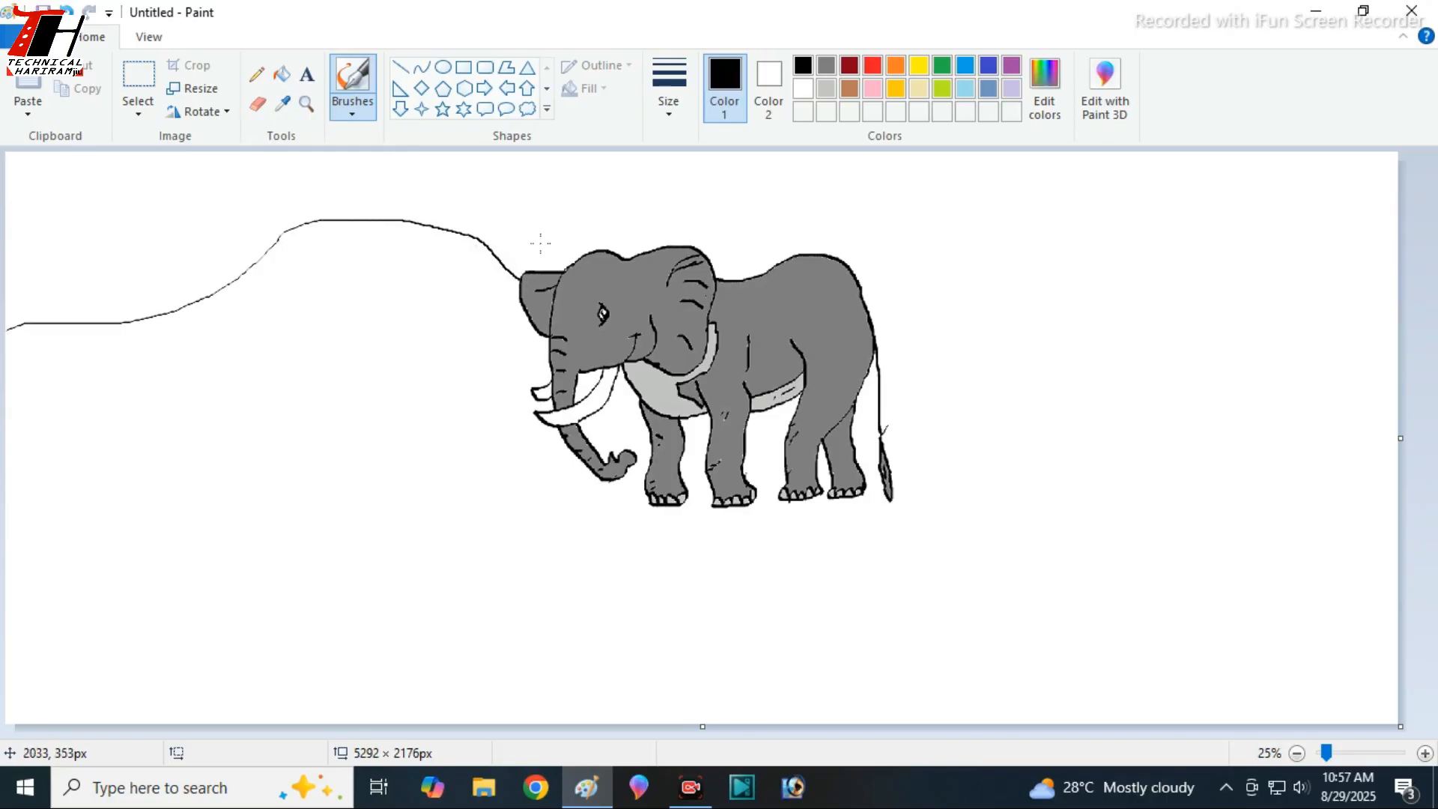
mouse_move(491, 258)
mouse_down()
mouse_move(659, 187)
mouse_move(933, 251)
mouse_move(1176, 406)
mouse_up()
mouse_move(1038, 323)
mouse_down()
mouse_move(1111, 278)
mouse_move(1293, 236)
mouse_up()
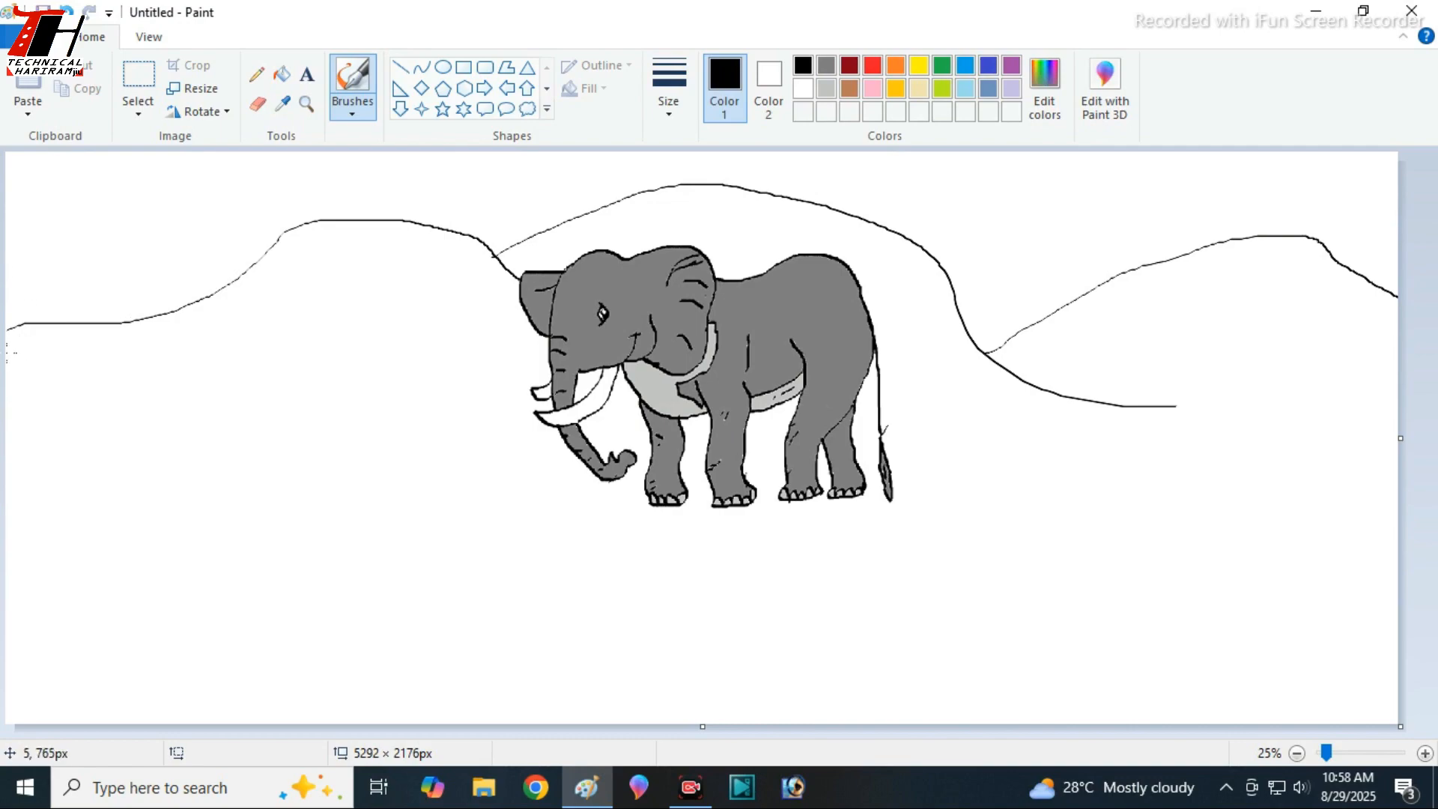
- Draw a wavy black ground line below the left hill, running from the canvas's left edge towards the elephant
mouse_move(33, 372)
mouse_down()
mouse_move(73, 388)
mouse_move(188, 385)
mouse_up()
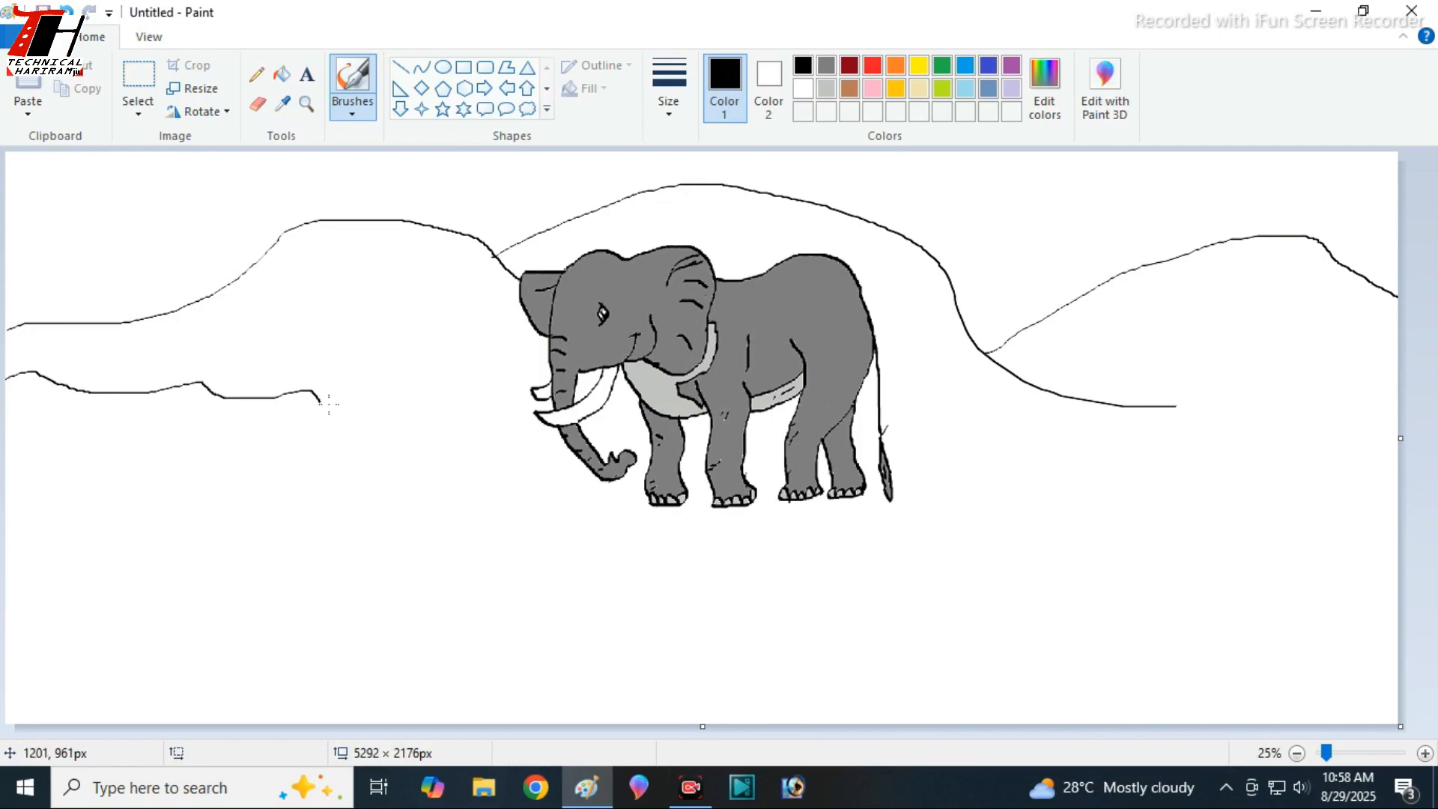